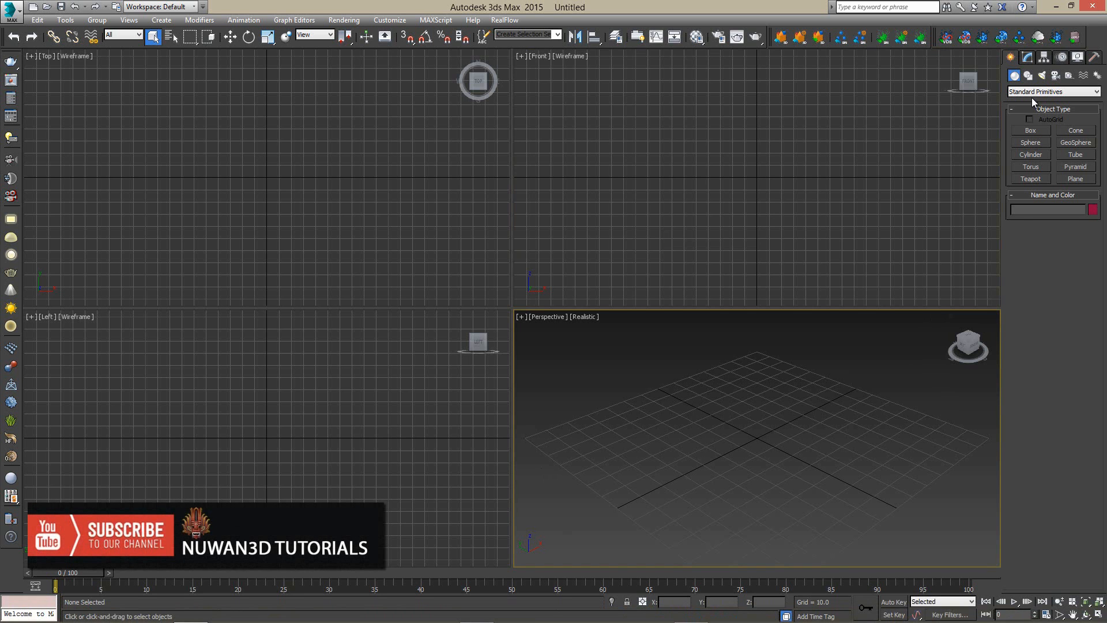
pyautogui.click(1025, 61)
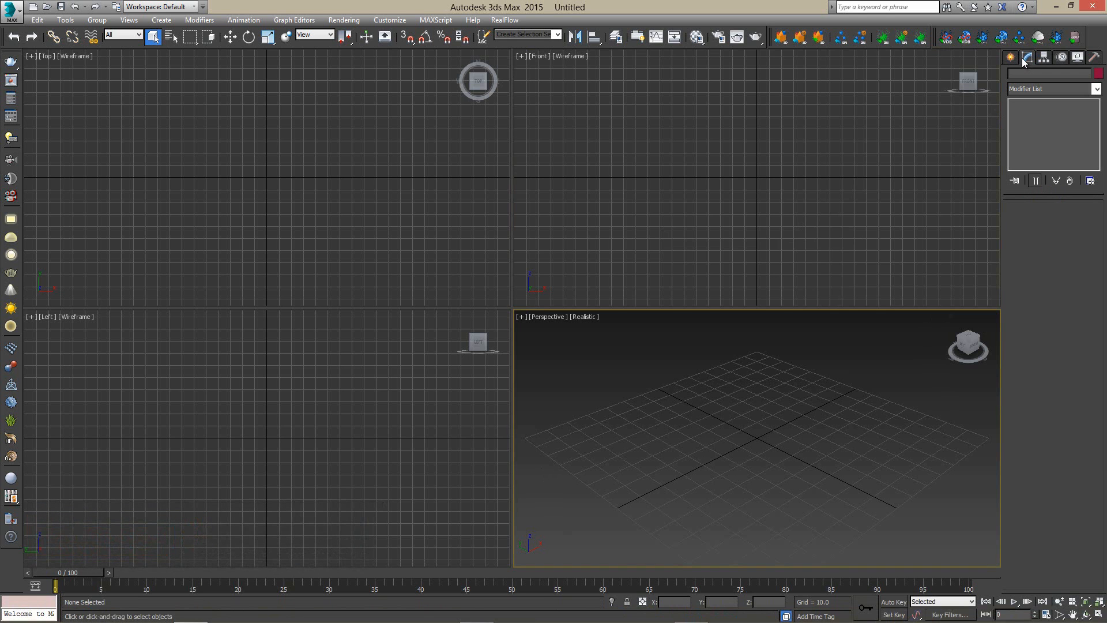
pyautogui.click(1074, 90)
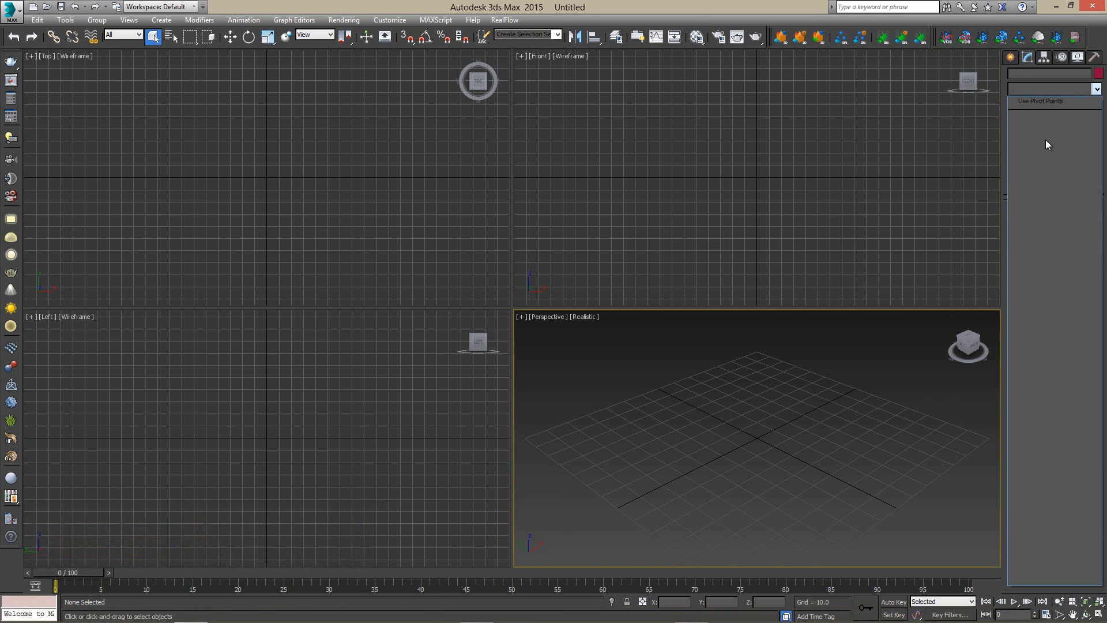
pyautogui.click(1075, 90)
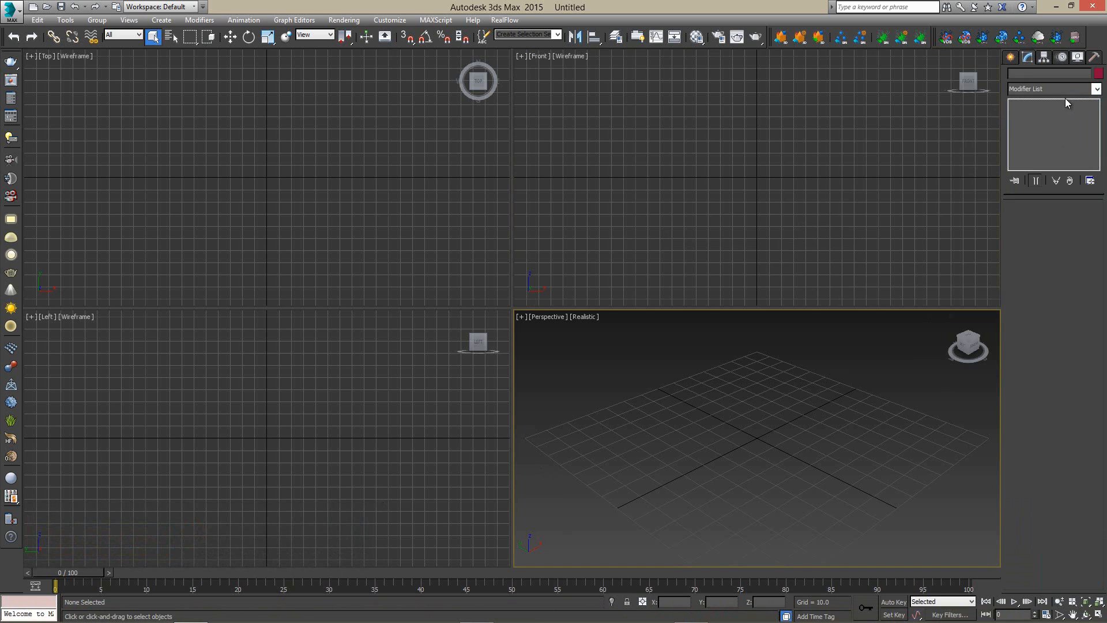
pyautogui.click(1009, 58)
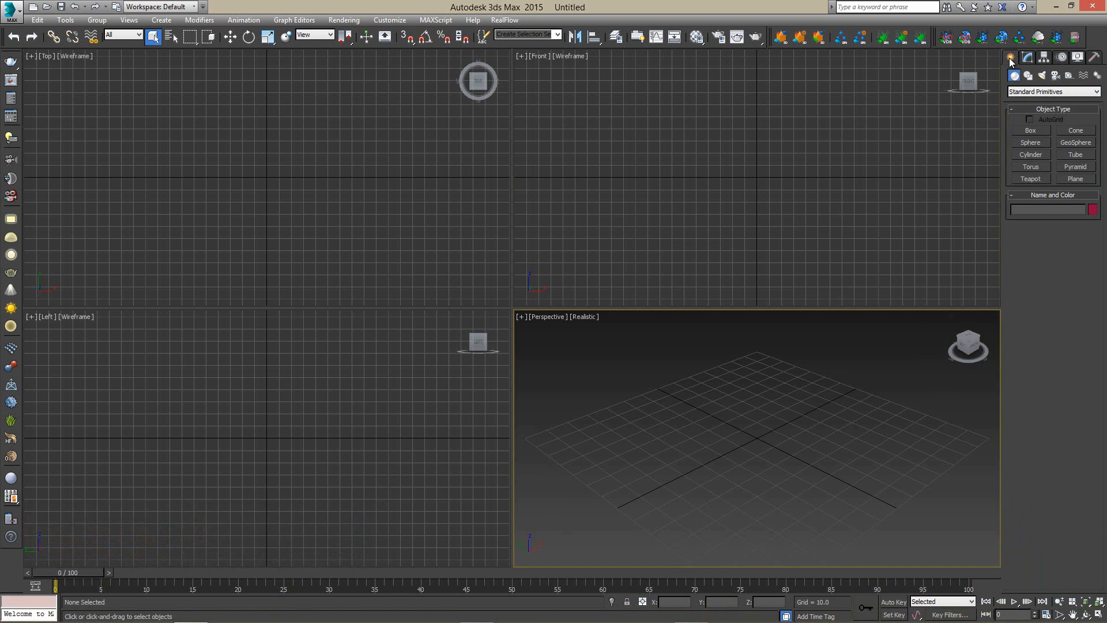
# Create a standard cylinder at the grid origin with a radius of about 19 and a height of about 77
pyautogui.click(1030, 155)
pyautogui.moveTo(759, 440); pyautogui.dragTo(765, 417)
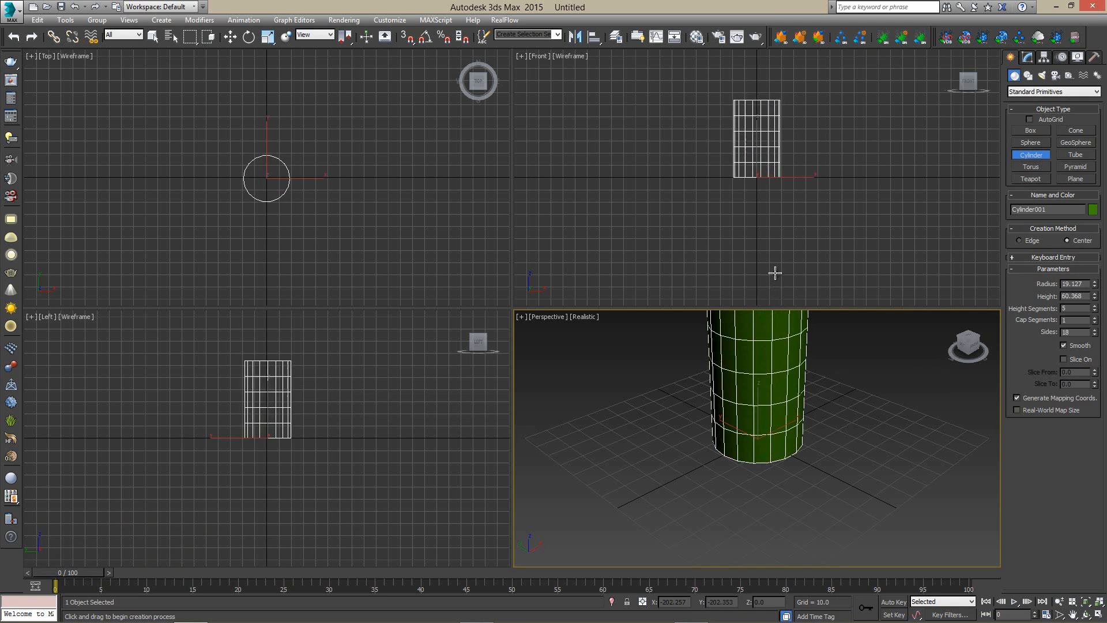
pyautogui.click(775, 249)
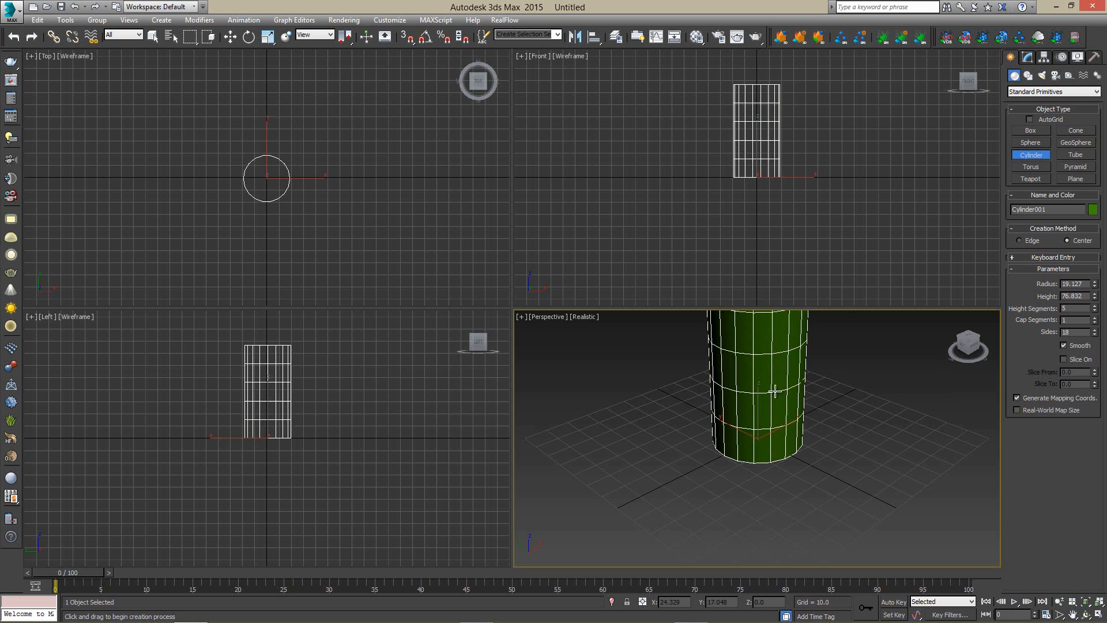
pyautogui.moveTo(778, 352); pyautogui.dragTo(743, 375, button='middle')
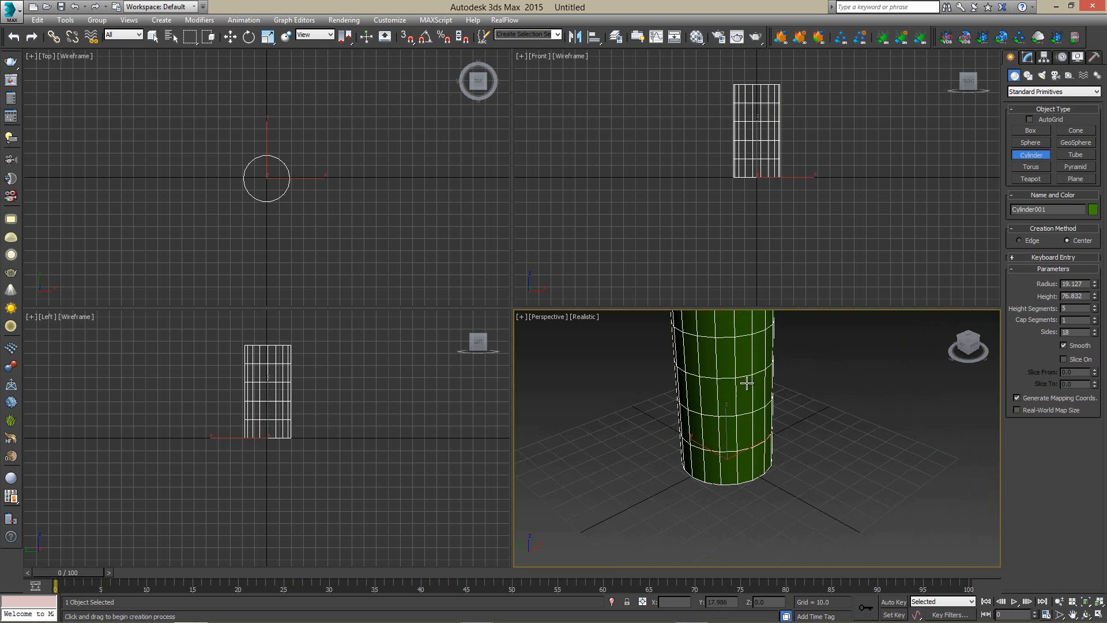
pyautogui.click(1071, 614)
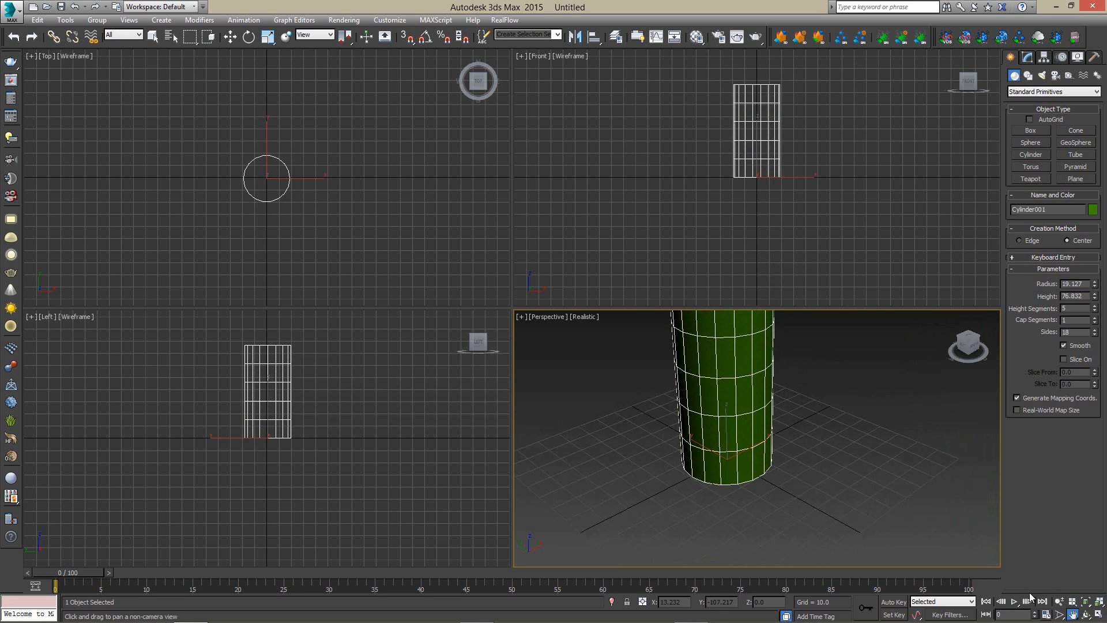
pyautogui.moveTo(729, 380); pyautogui.dragTo(727, 448)
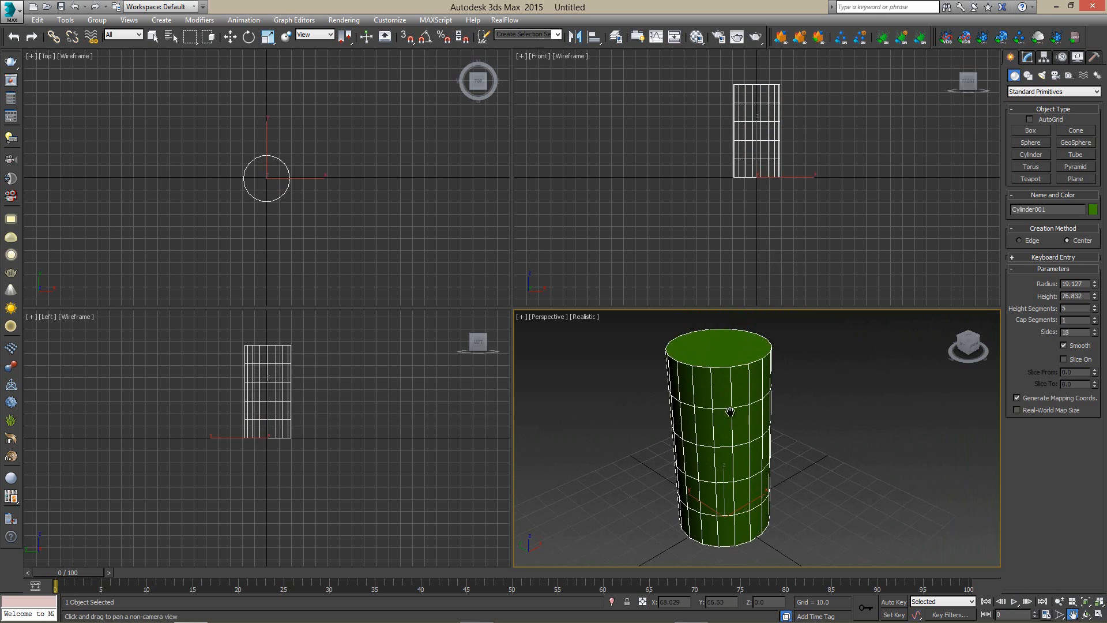
pyautogui.moveTo(704, 411)
pyautogui.mouseDown()
pyautogui.moveTo(716, 407)
pyautogui.moveTo(650, 407)
pyautogui.moveTo(729, 408)
pyautogui.moveTo(714, 410)
pyautogui.mouseUp()
pyautogui.rightClick(846, 408)
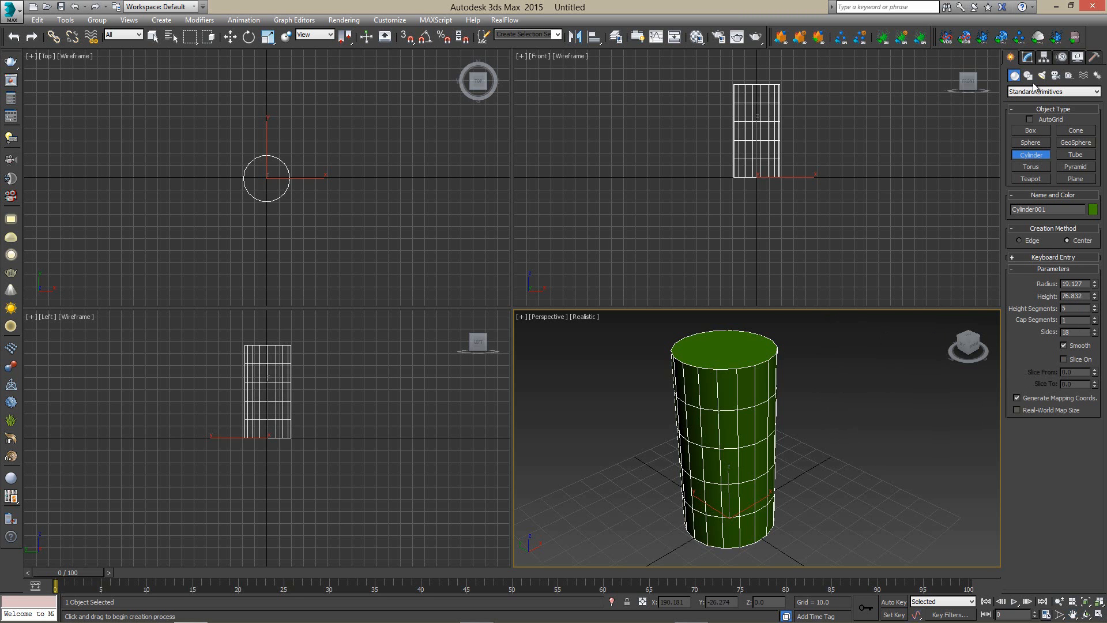
pyautogui.click(1027, 58)
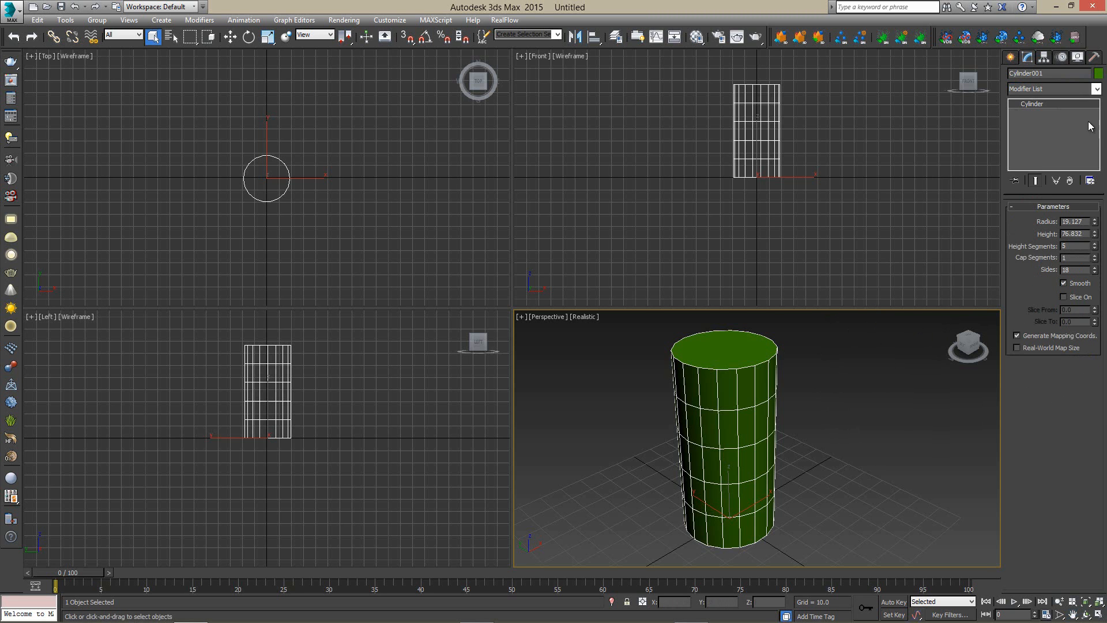
pyautogui.click(1098, 89)
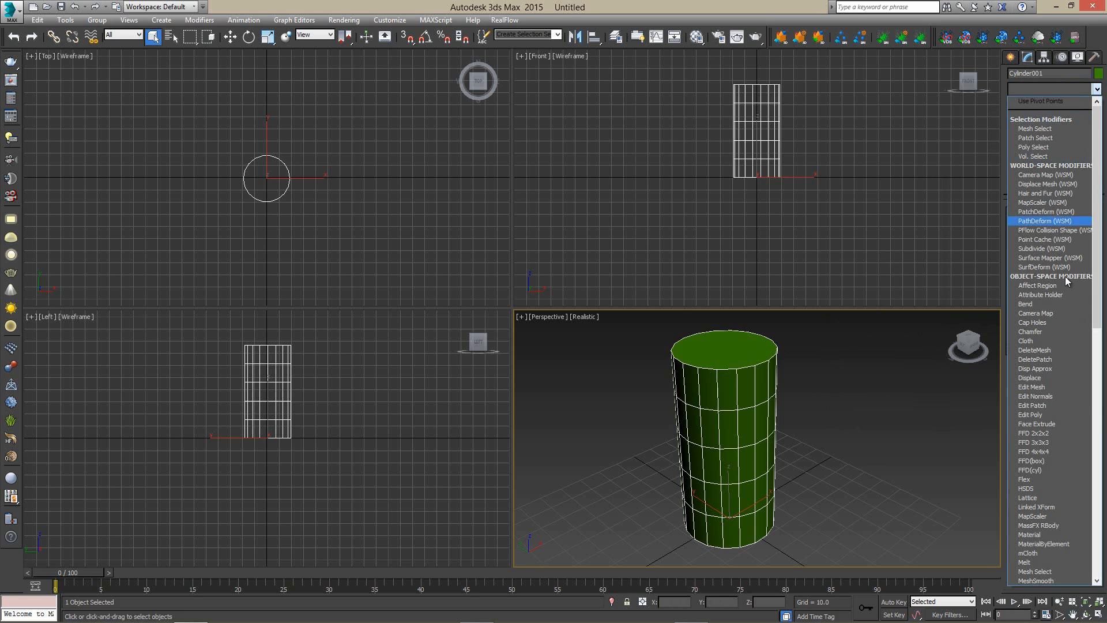
pyautogui.press('c')
pyautogui.press('h')
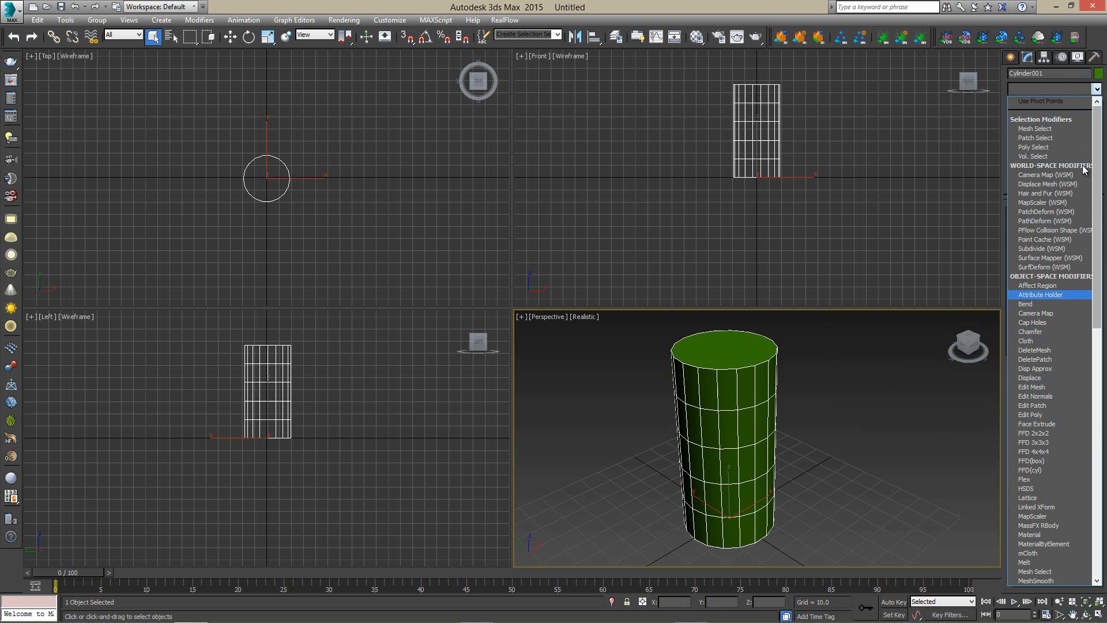
pyautogui.moveTo(1099, 151); pyautogui.dragTo(1099, 125)
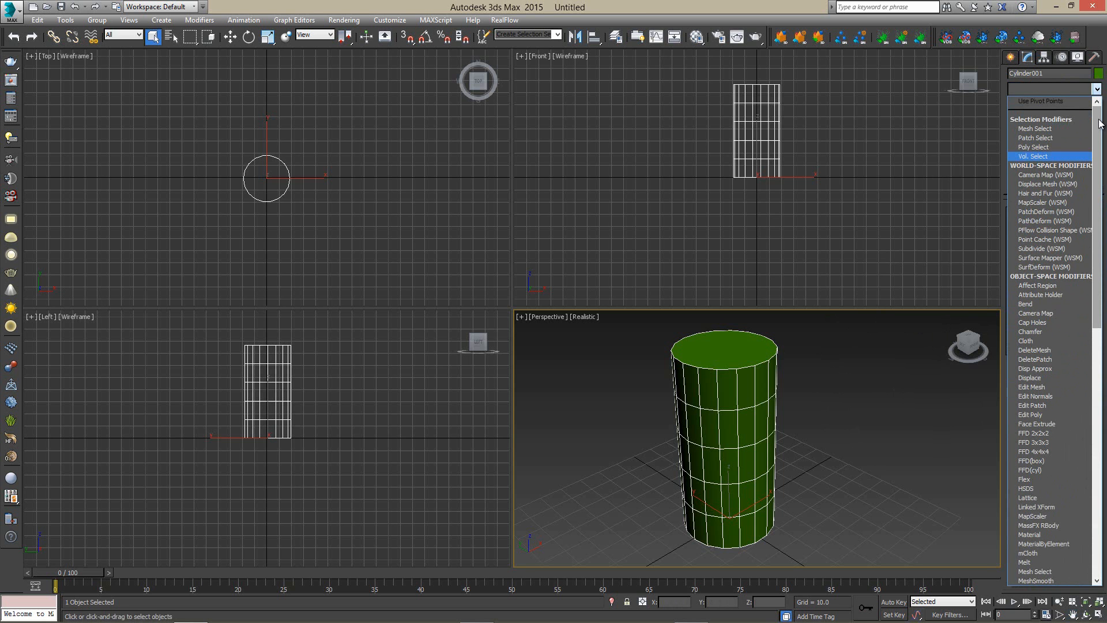
pyautogui.click(1009, 89)
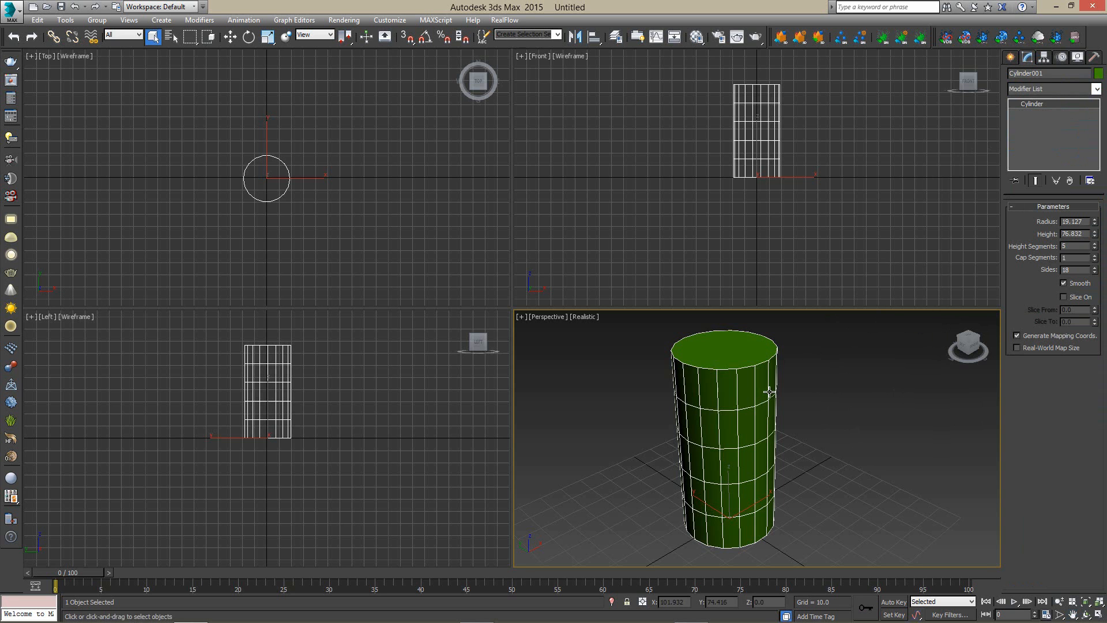
# Maximize the Perspective viewport so it fills the whole viewport area
pyautogui.click(1098, 614)
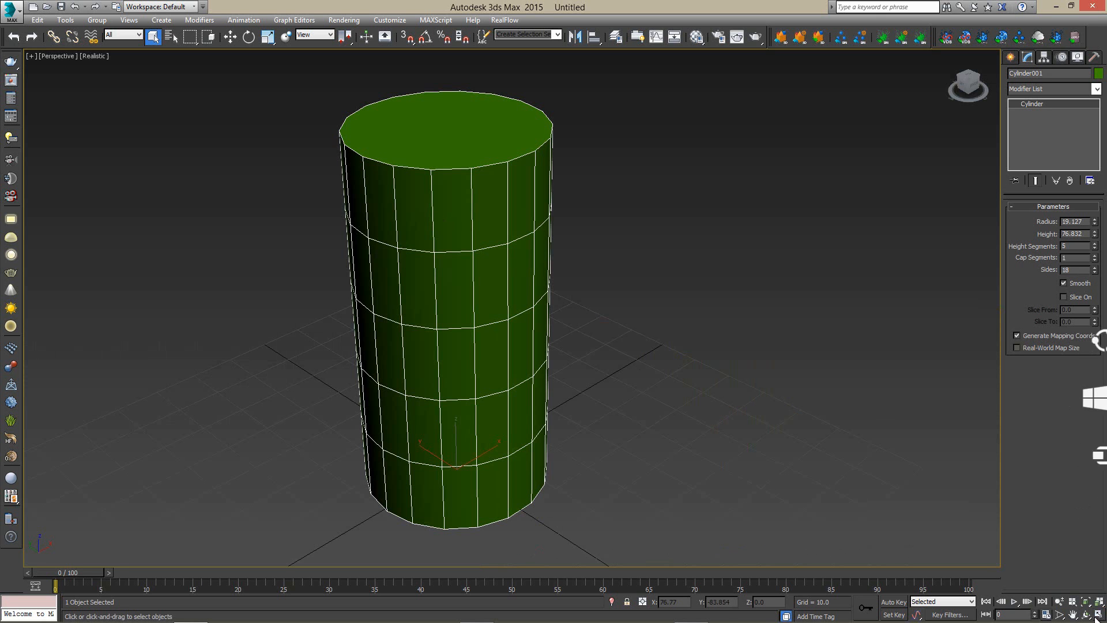
pyautogui.hotkey('alt', 'w')
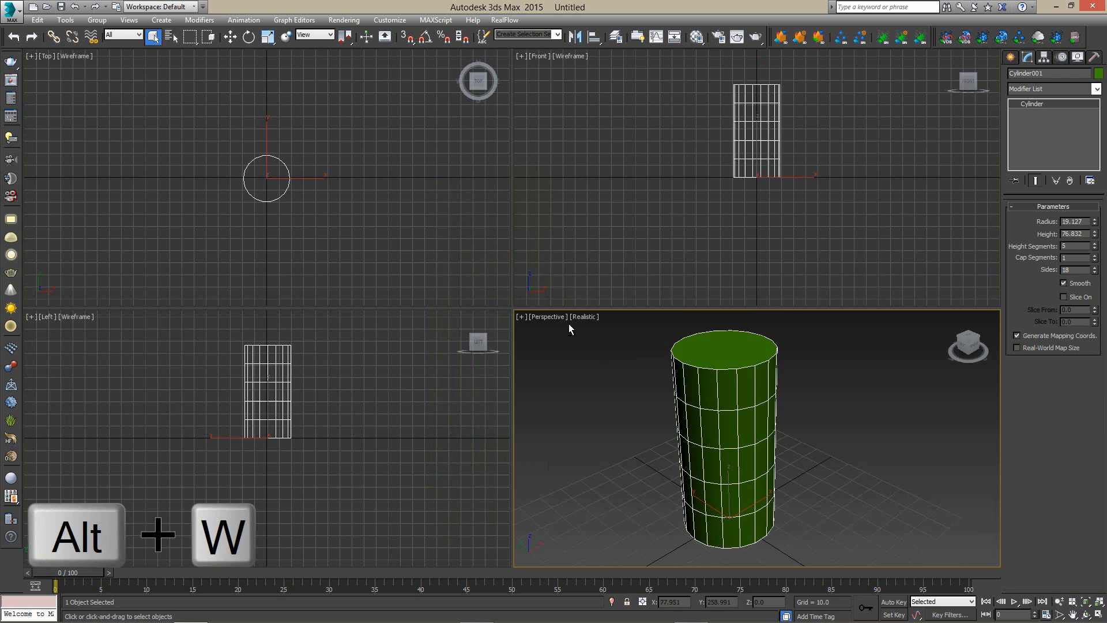
pyautogui.hotkey('alt', 'w')
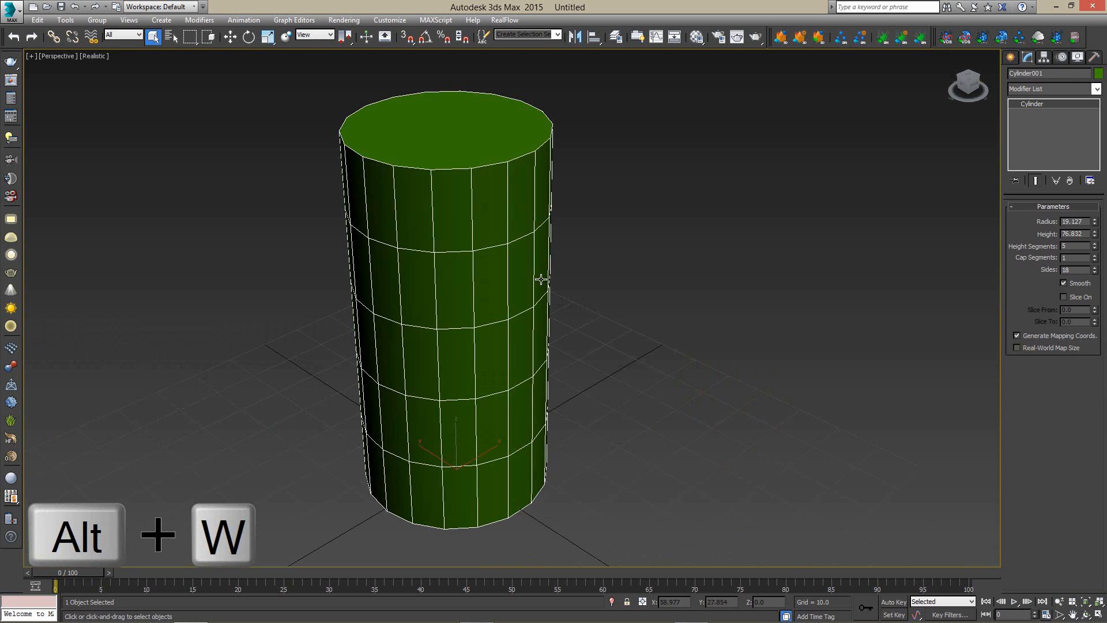
# Add a Bend modifier to the cylinder and delete it from the modifier stack
pyautogui.click(1010, 56)
pyautogui.click(1027, 56)
pyautogui.click(1049, 89)
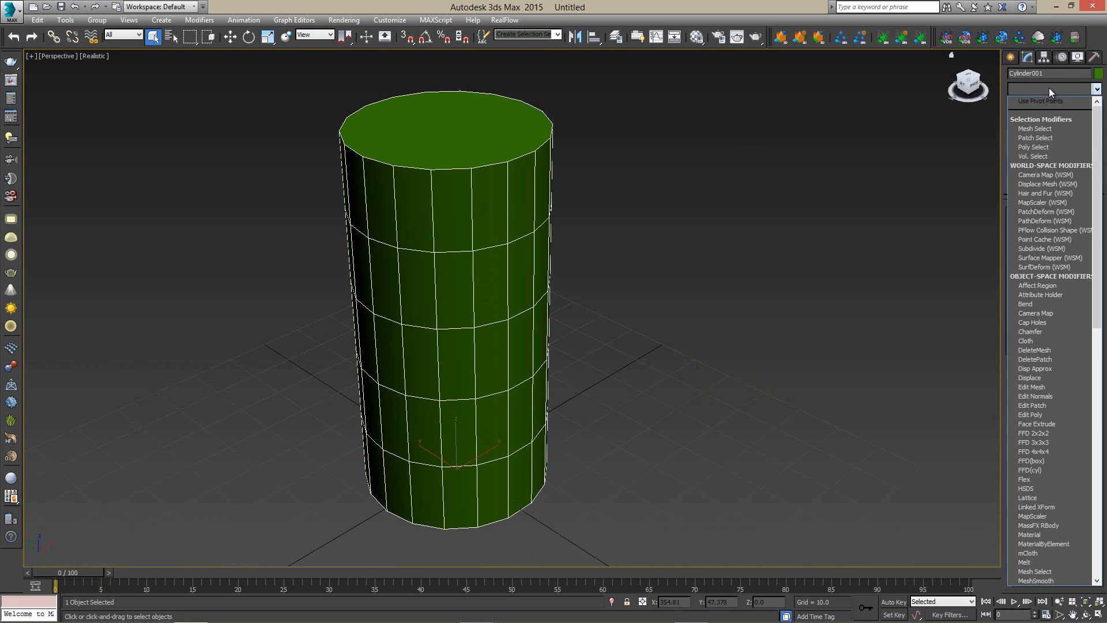
pyautogui.moveTo(1098, 158)
pyautogui.mouseDown()
pyautogui.moveTo(1105, 421)
pyautogui.moveTo(1099, 155)
pyautogui.mouseUp()
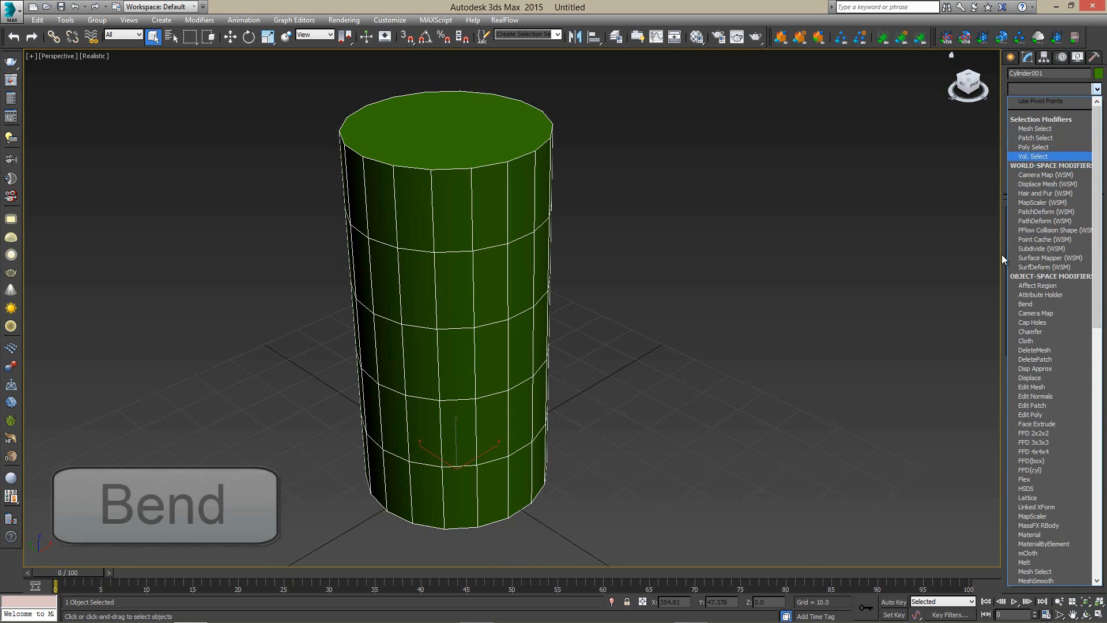
pyautogui.click(1036, 303)
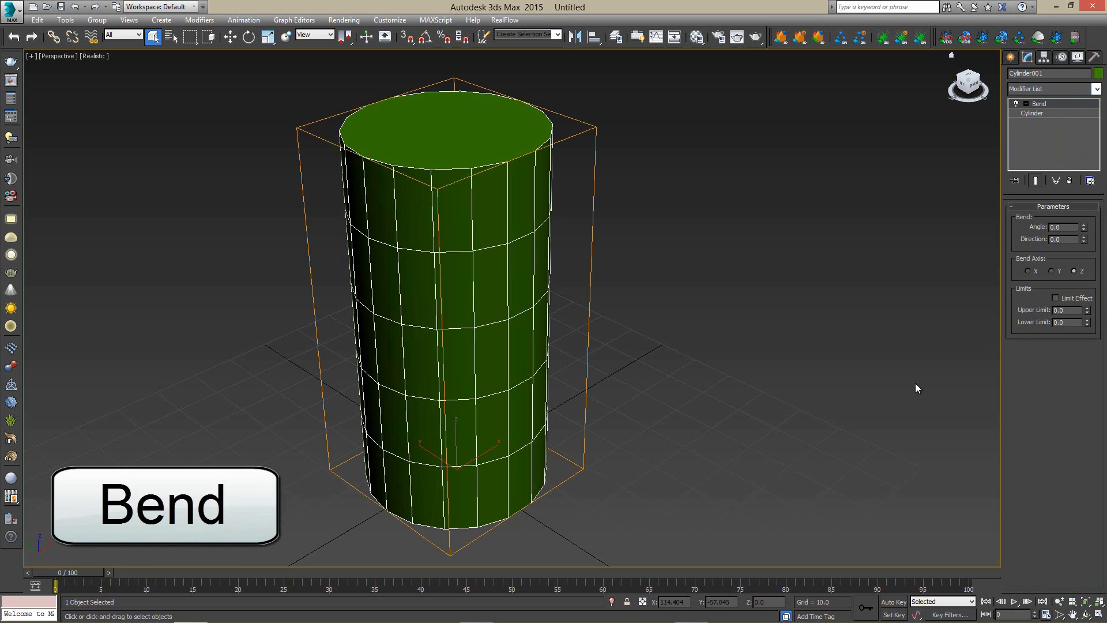
pyautogui.click(1041, 112)
pyautogui.click(1041, 104)
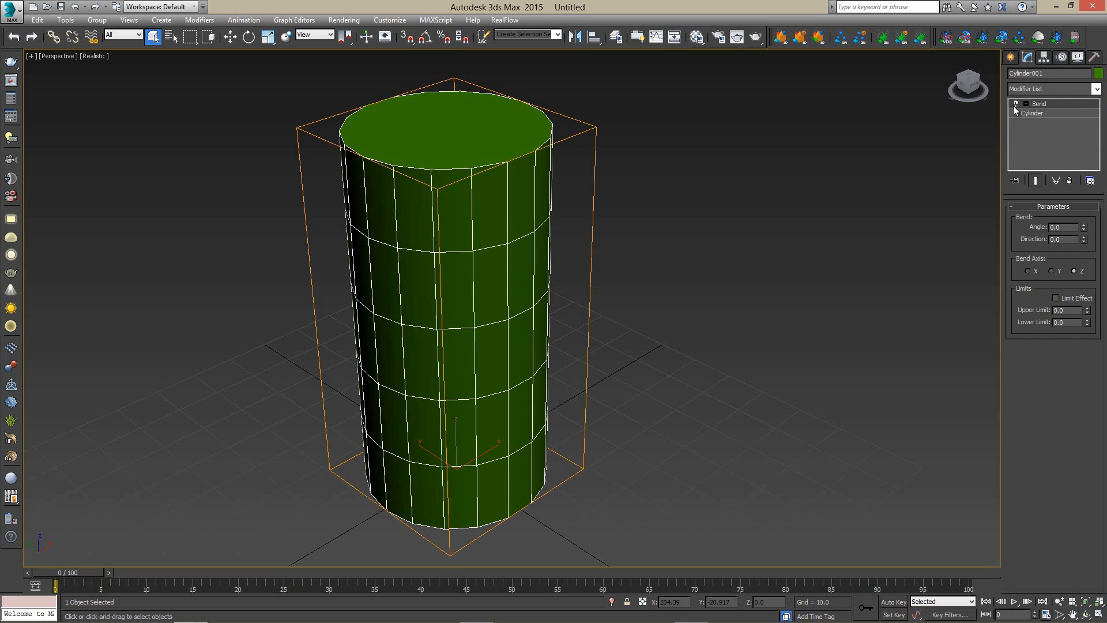
pyautogui.click(1069, 180)
# Apply a Bend modifier to the unmodified cylinder and set its bend angle to about 101.5
pyautogui.click(1057, 91)
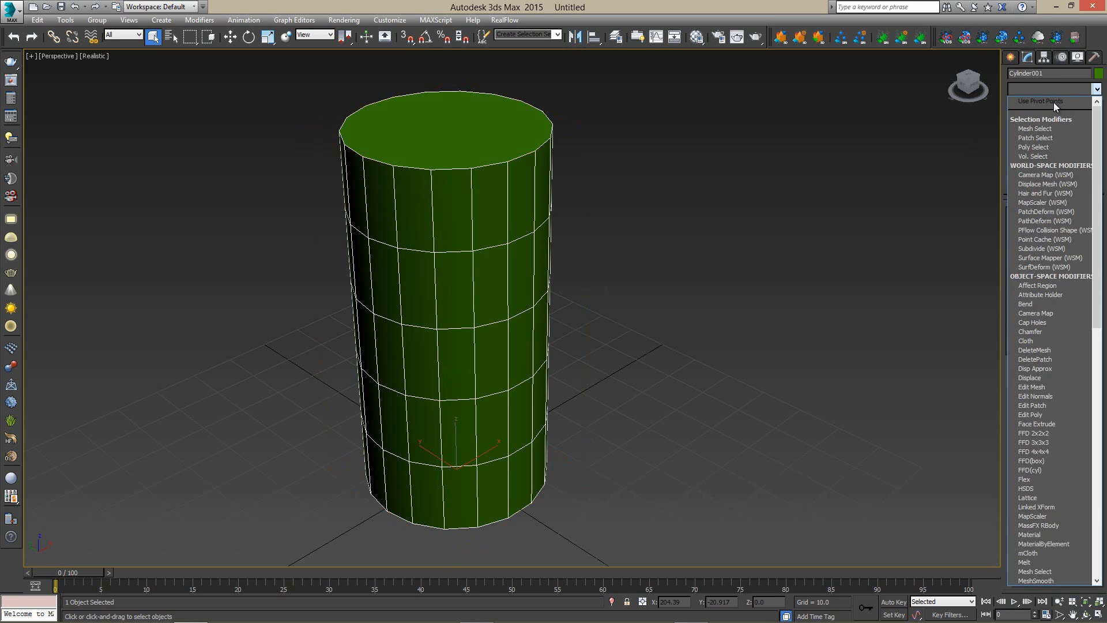
pyautogui.click(1031, 302)
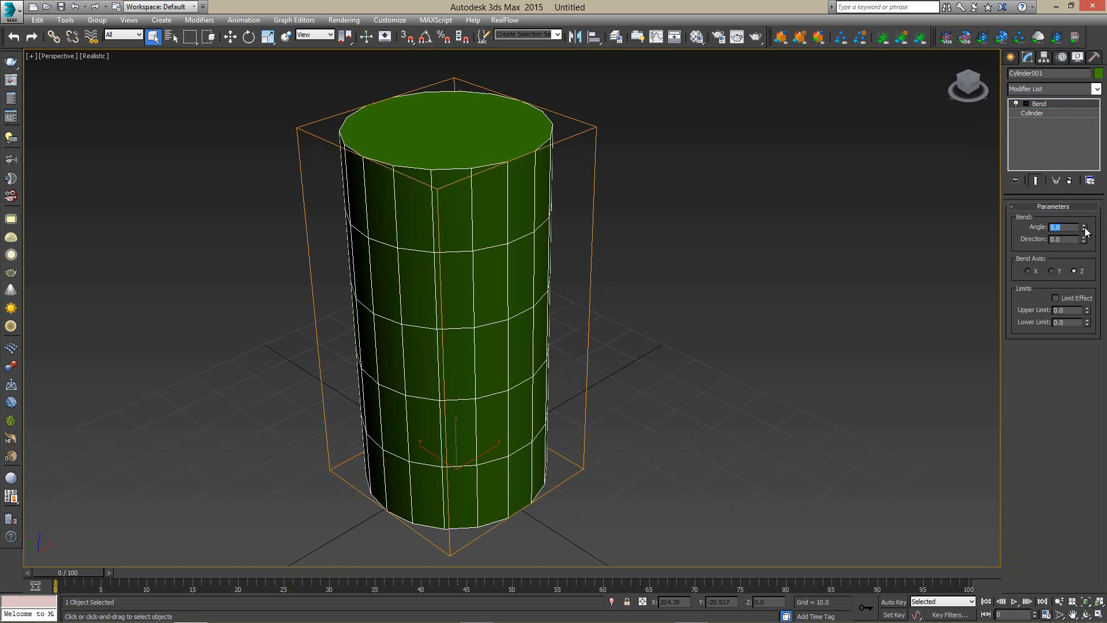
pyautogui.moveTo(1086, 231); pyautogui.dragTo(1095, 110)
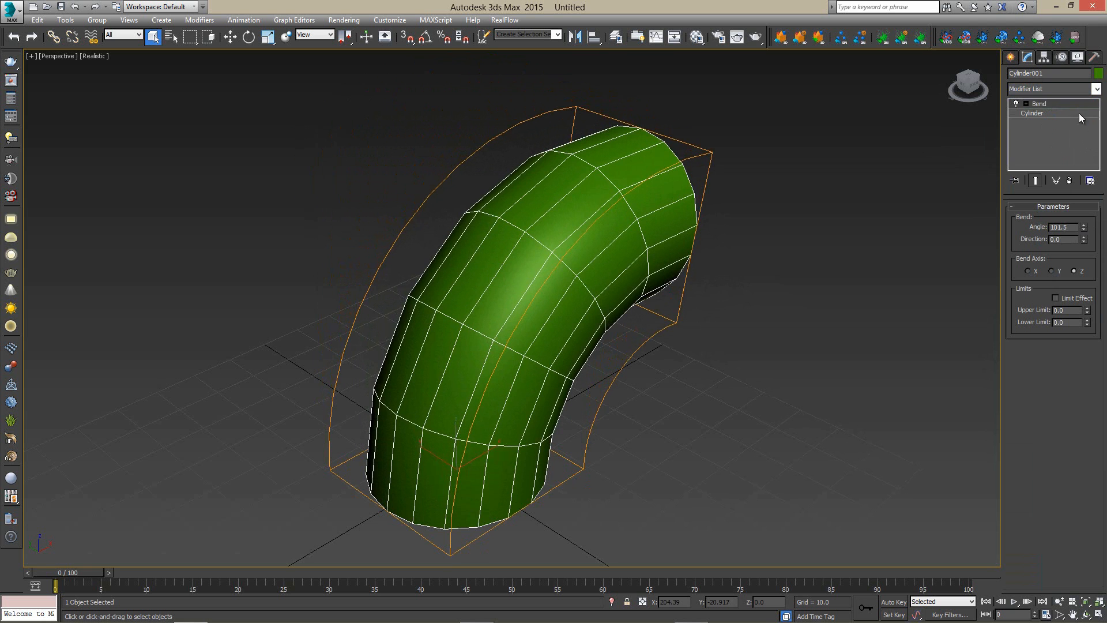
pyautogui.keyDown('alt'); pyautogui.moveTo(721, 286); pyautogui.dragTo(672, 272, button='middle'); pyautogui.keyUp('alt')
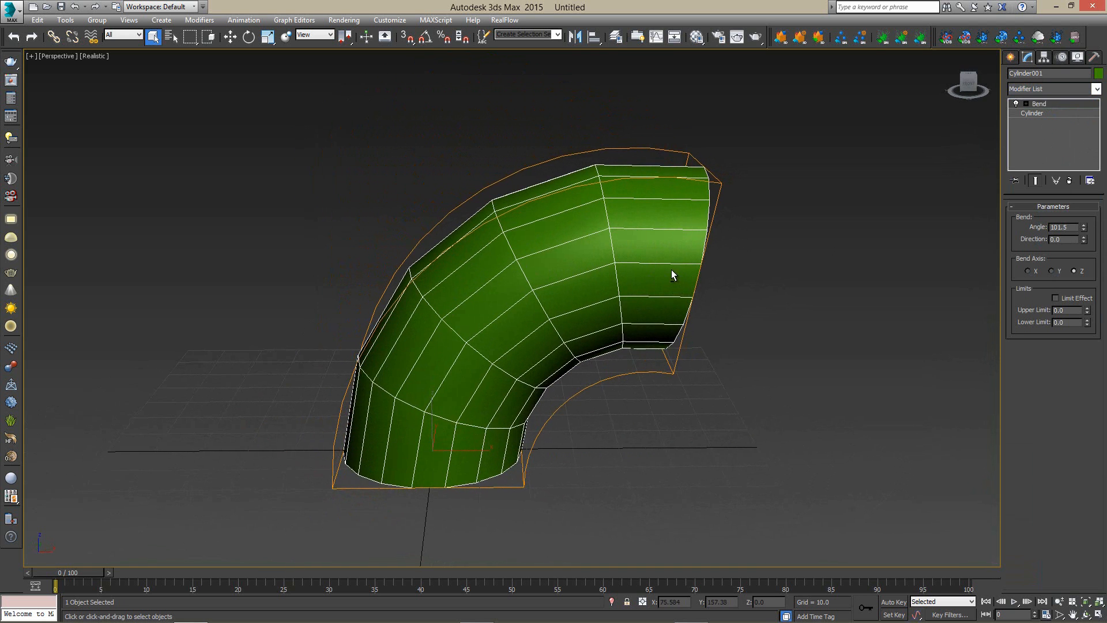
pyautogui.keyDown('alt'); pyautogui.moveTo(714, 309); pyautogui.dragTo(689, 294, button='middle'); pyautogui.keyUp('alt')
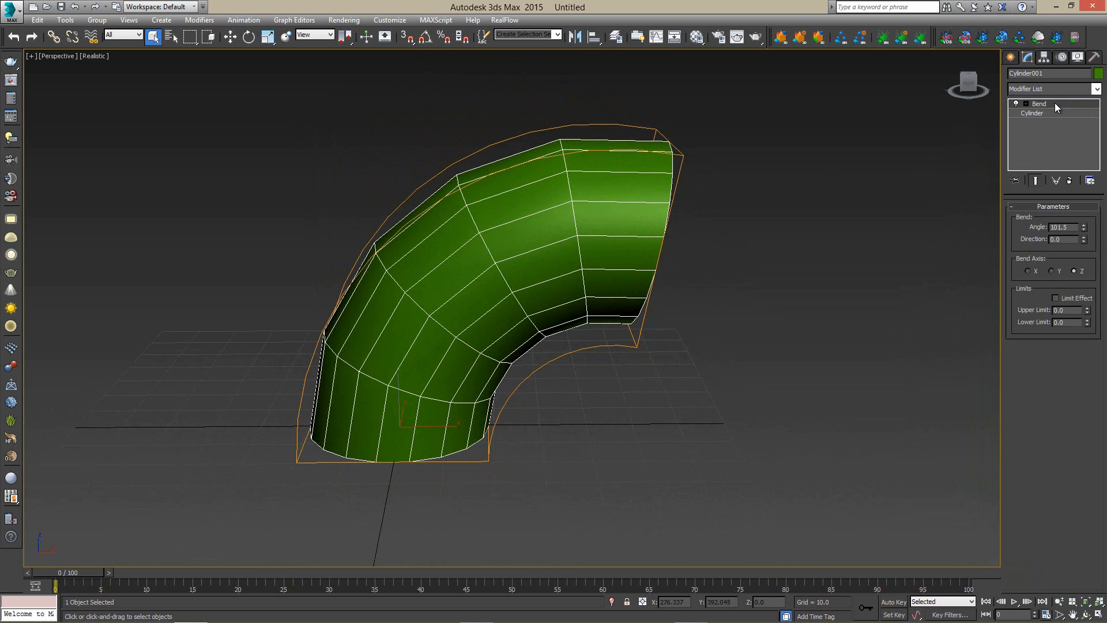
# Lower the bend angle to about -3 and reduce the base cylinder's height segments to 1
pyautogui.moveTo(1083, 227); pyautogui.dragTo(1080, 349)
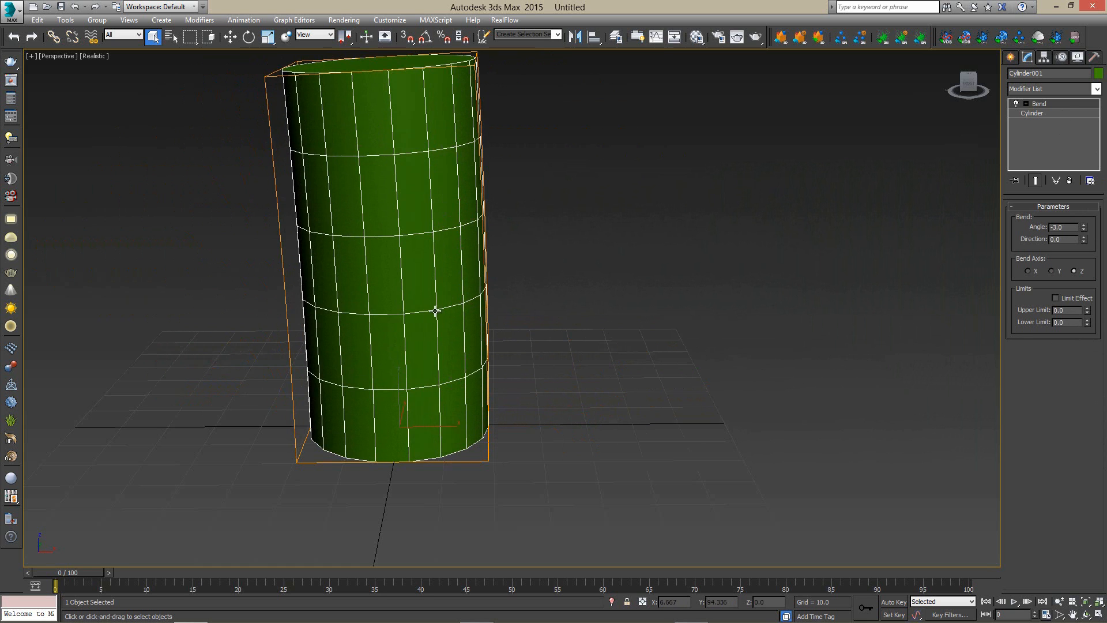
pyautogui.click(1041, 112)
pyautogui.moveTo(1094, 247); pyautogui.dragTo(1087, 287)
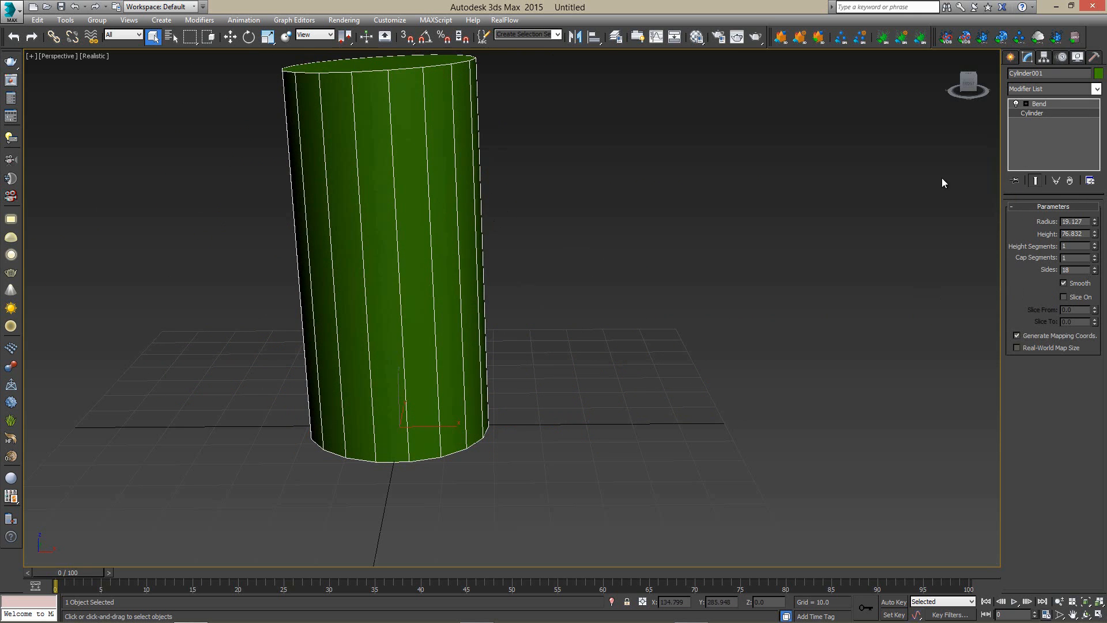
# Set the Bend modifier's angle to about 96 on the single-segment cylinder
pyautogui.click(1054, 102)
pyautogui.click(1084, 230)
pyautogui.moveTo(1084, 230); pyautogui.dragTo(1085, 110)
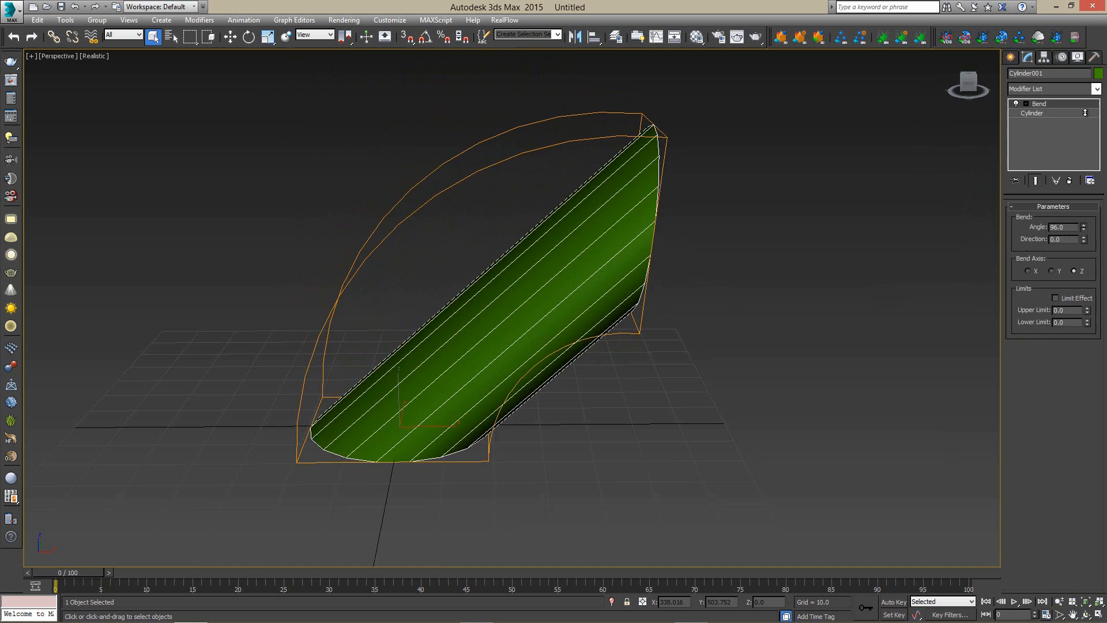
# Set the base cylinder's height segments to 2 and reduce its sides to 3
pyautogui.click(1043, 112)
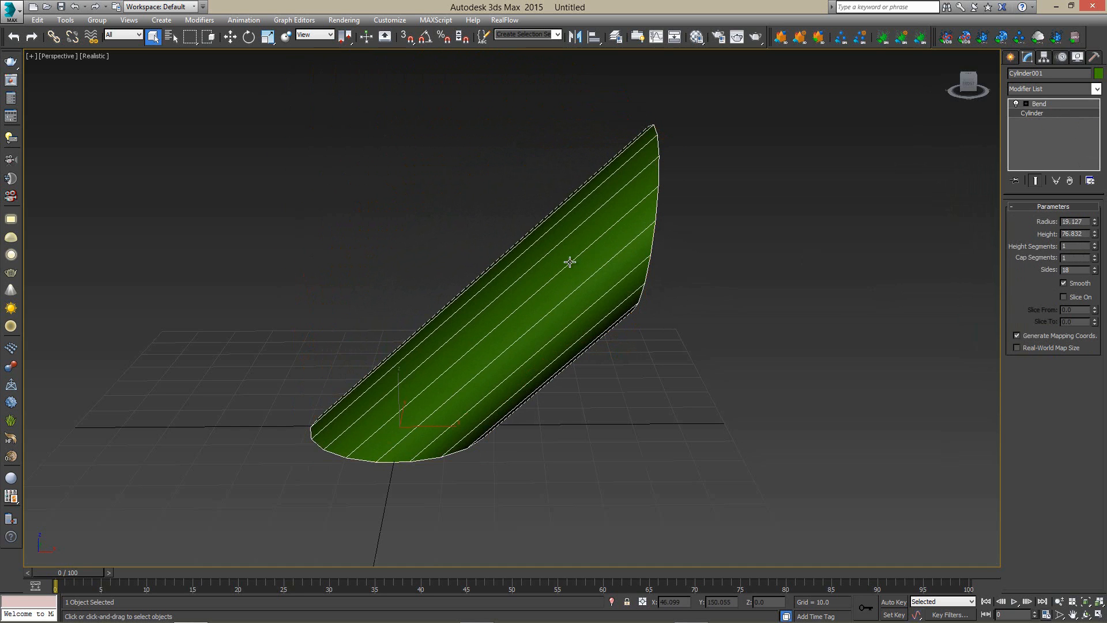
pyautogui.click(1094, 243)
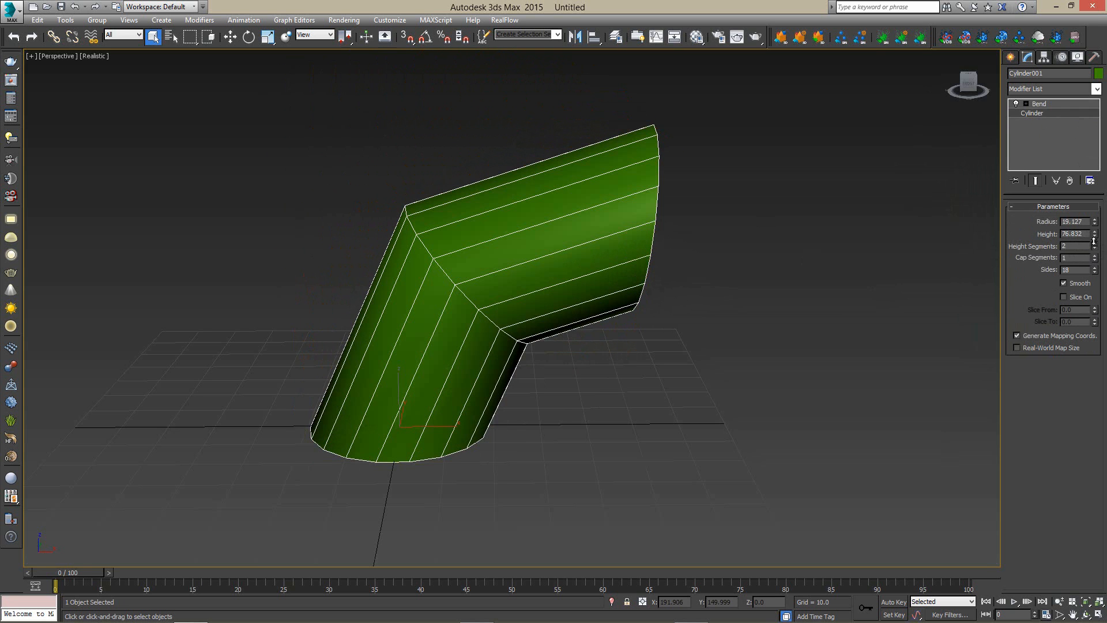
pyautogui.moveTo(1094, 238)
pyautogui.mouseDown()
pyautogui.moveTo(1093, 165)
pyautogui.moveTo(1095, 238)
pyautogui.mouseUp()
pyautogui.moveTo(1095, 270); pyautogui.dragTo(1095, 362)
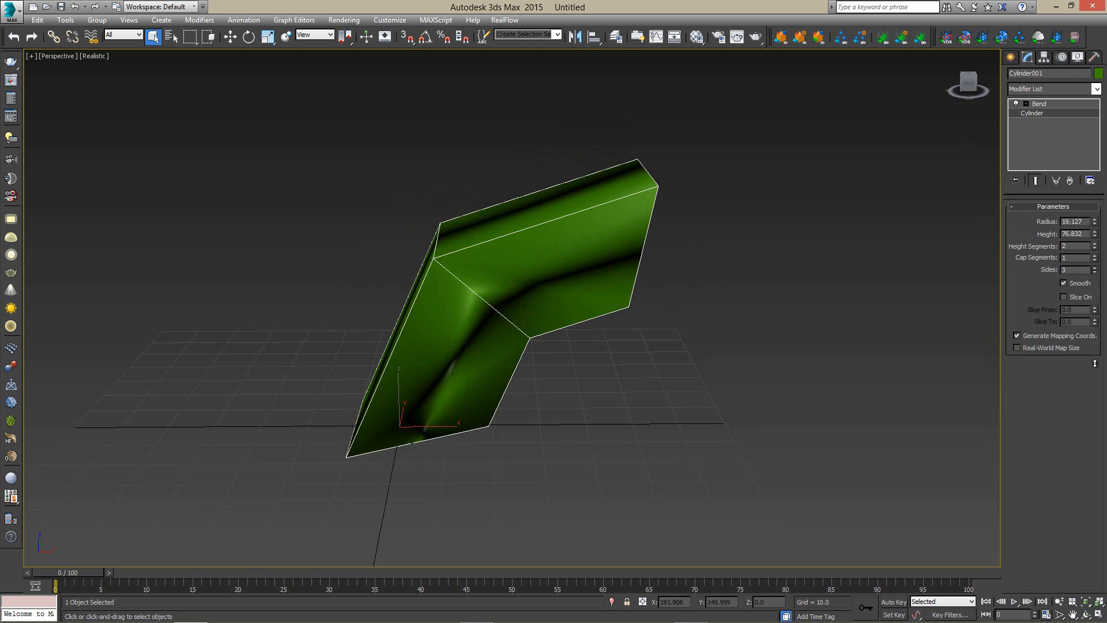
pyautogui.moveTo(580, 316)
pyautogui.keyDown('alt'); pyautogui.mouseDown(button='middle')
pyautogui.moveTo(768, 313)
pyautogui.moveTo(631, 311)
pyautogui.moveTo(524, 269)
pyautogui.moveTo(546, 296)
pyautogui.moveTo(613, 323)
pyautogui.moveTo(543, 323)
pyautogui.moveTo(562, 319)
pyautogui.mouseUp(button='middle'); pyautogui.keyUp('alt')
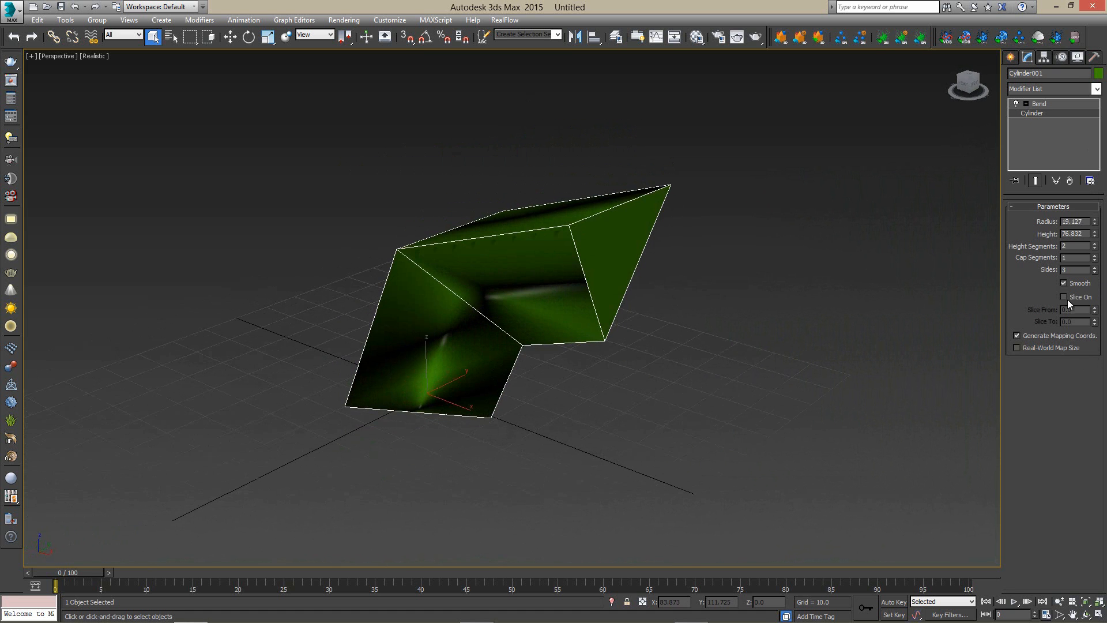
# Raise the base cylinder's sides to 30 and its height segments to 14 for a smooth bend
pyautogui.moveTo(1095, 269); pyautogui.dragTo(1070, 110)
pyautogui.moveTo(1094, 247); pyautogui.dragTo(1089, 176)
pyautogui.keyDown('alt'); pyautogui.moveTo(620, 229); pyautogui.dragTo(701, 222, button='middle'); pyautogui.keyUp('alt')
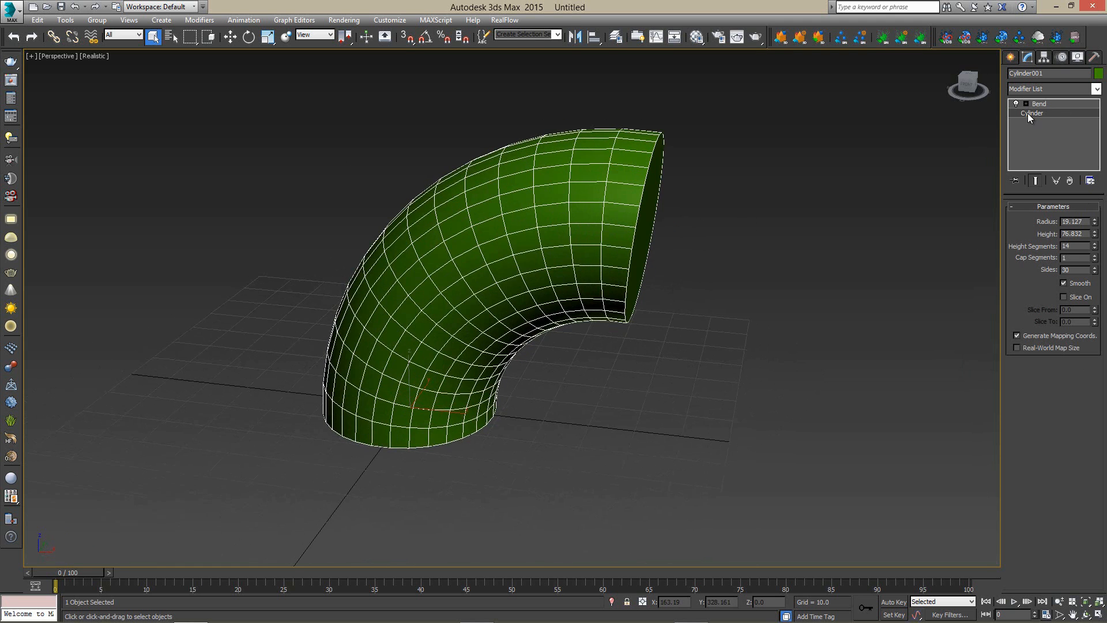
# Set the Bend modifier's angle to 90
pyautogui.click(1041, 104)
pyautogui.doubleClick(1076, 228)
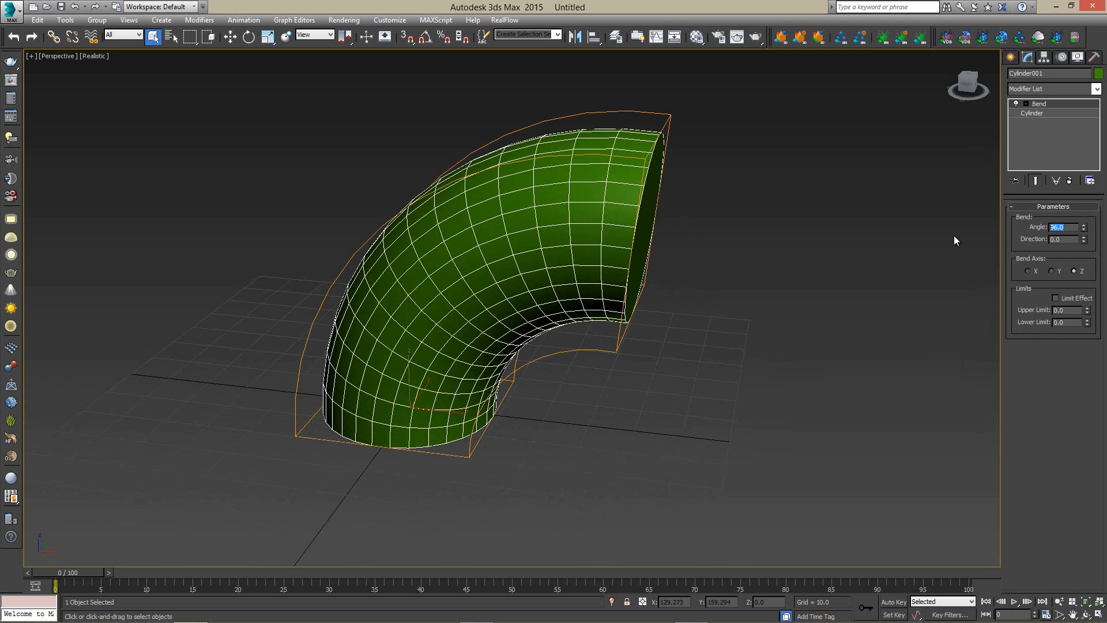
pyautogui.write('90')
pyautogui.press('Return')
pyautogui.keyDown('alt'); pyautogui.moveTo(663, 236); pyautogui.dragTo(686, 232, button='middle'); pyautogui.keyUp('alt')
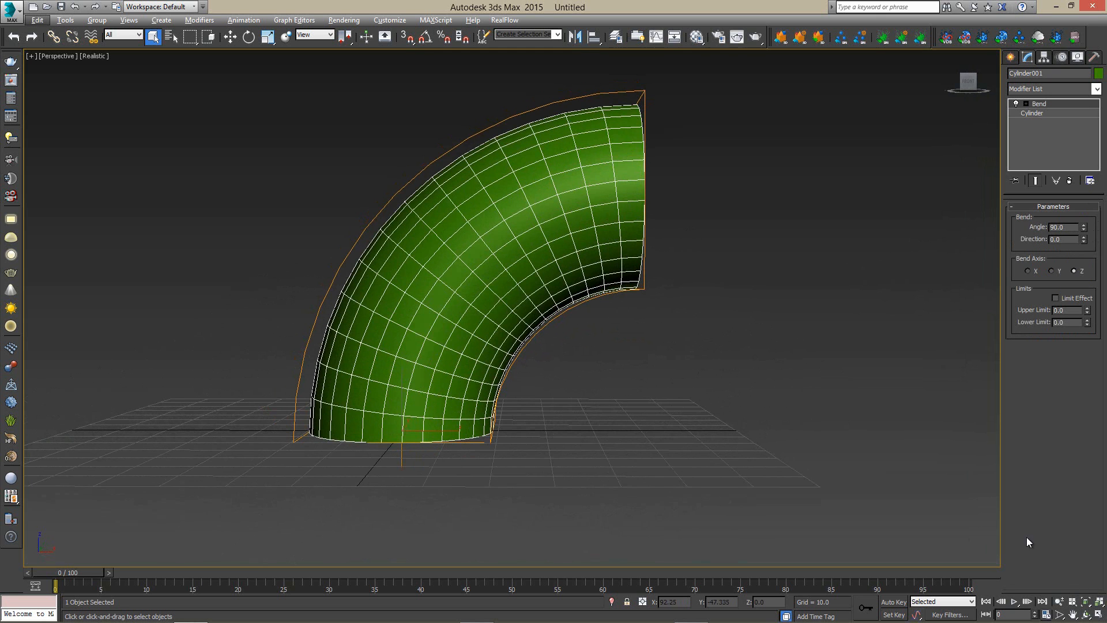
# Examine the bent cylinder in the four-view layout and enlarged Front view, and return to the full Perspective view
pyautogui.click(1099, 615)
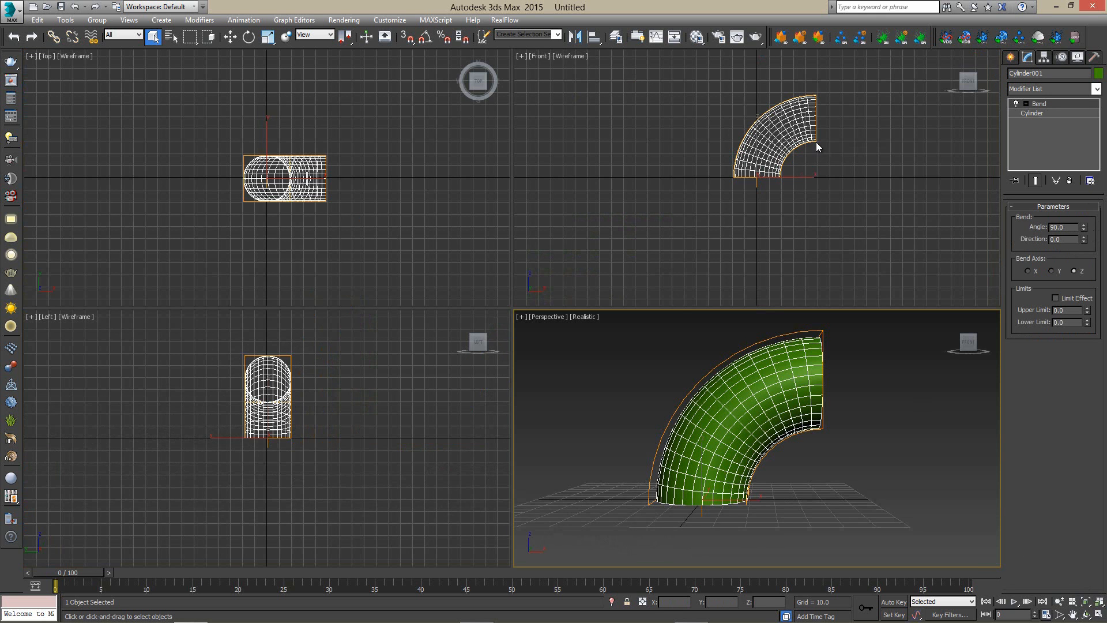
pyautogui.scroll(2, 794, 142)
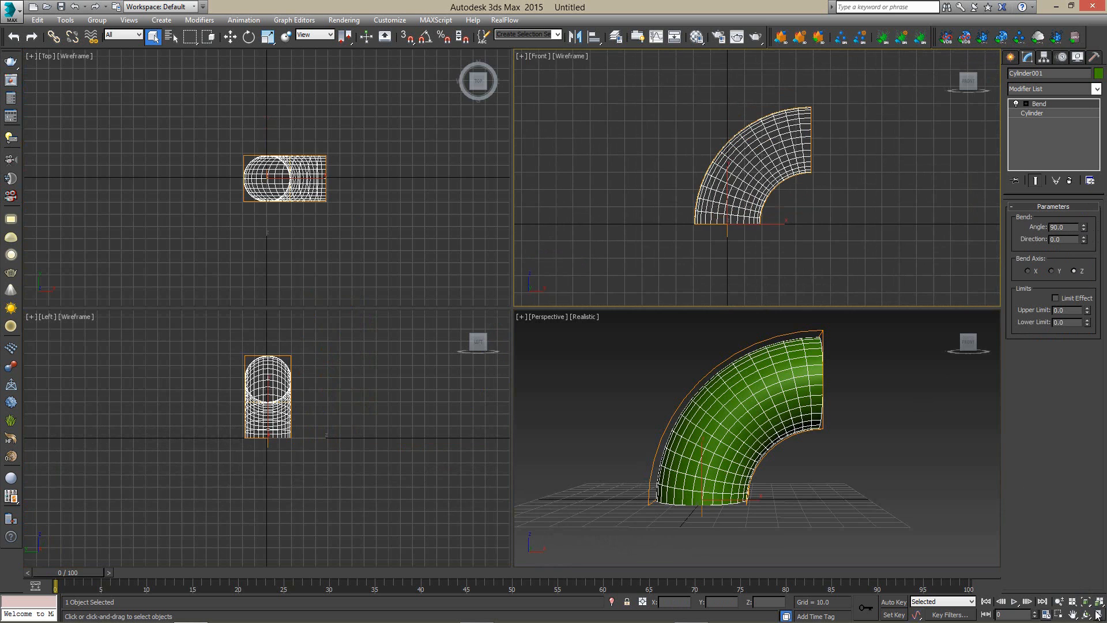
pyautogui.click(1098, 614)
pyautogui.press('w')
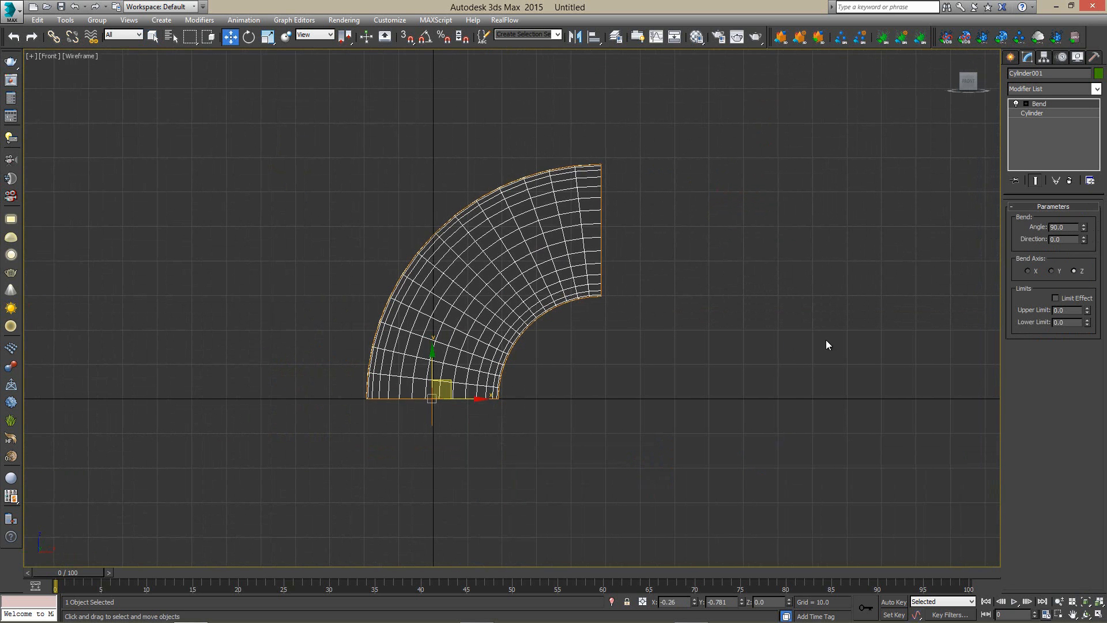
pyautogui.hotkey('alt', 'w')
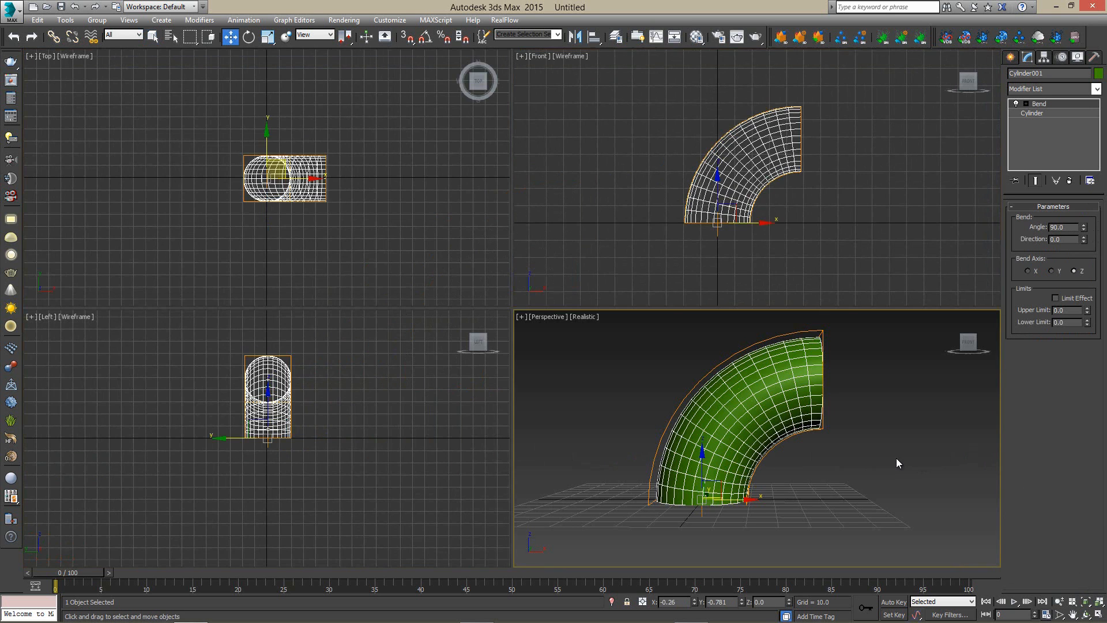
pyautogui.rightClick(895, 457)
pyautogui.hotkey('alt', 'w')
pyautogui.keyDown('alt'); pyautogui.moveTo(600, 316); pyautogui.dragTo(610, 320, button='middle'); pyautogui.keyUp('alt')
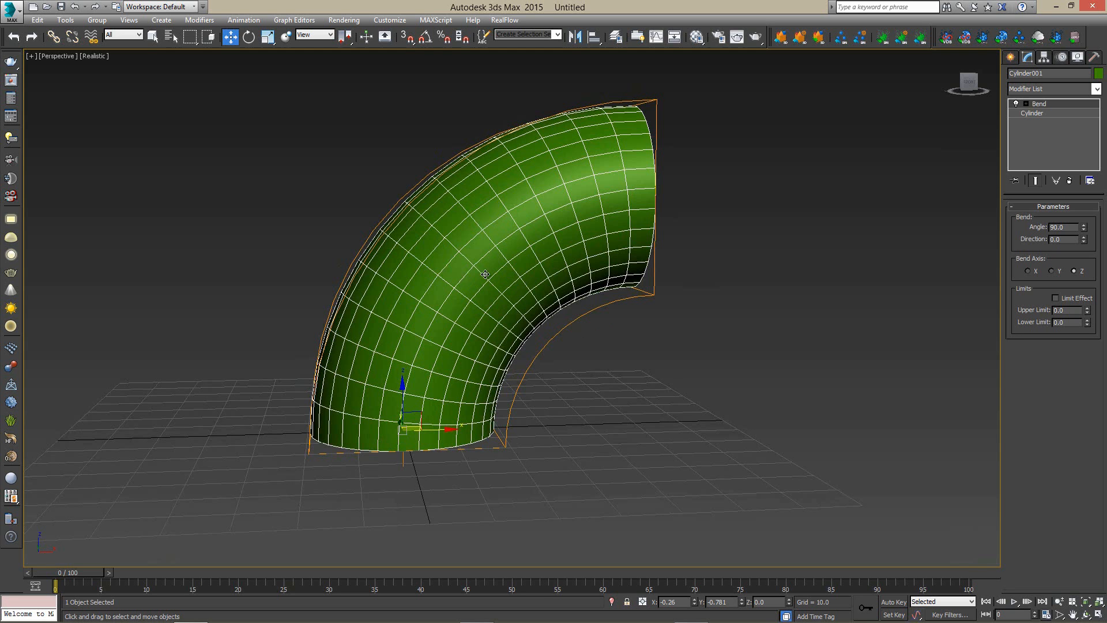
# Enable the Bend modifier's limit effect and raise its upper limit to about 39.92
pyautogui.click(1070, 299)
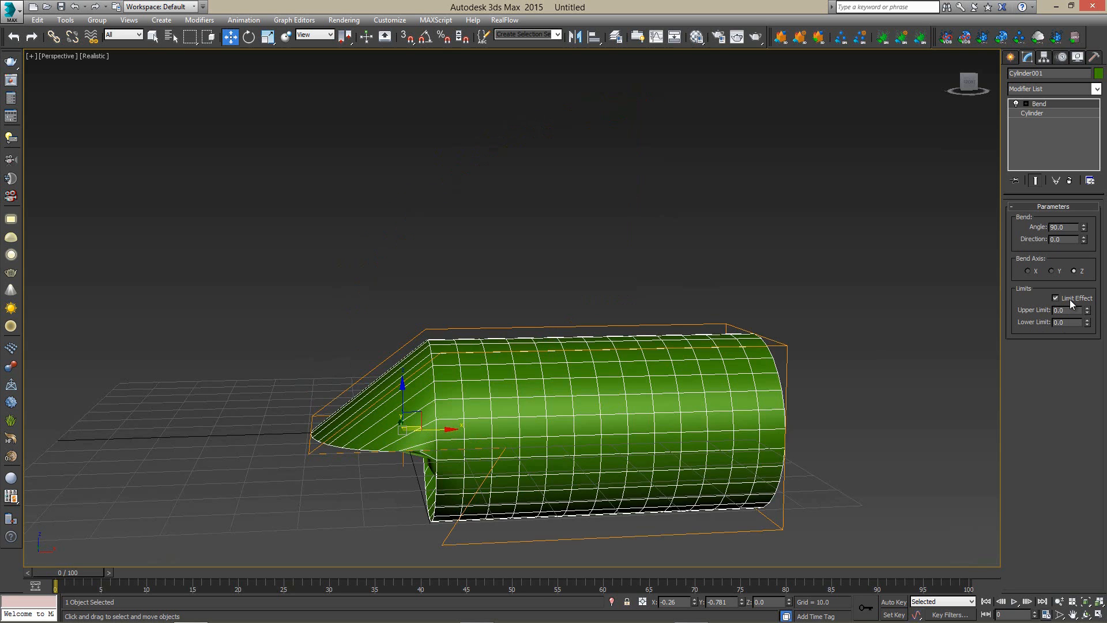
pyautogui.moveTo(1087, 310); pyautogui.dragTo(956, 473)
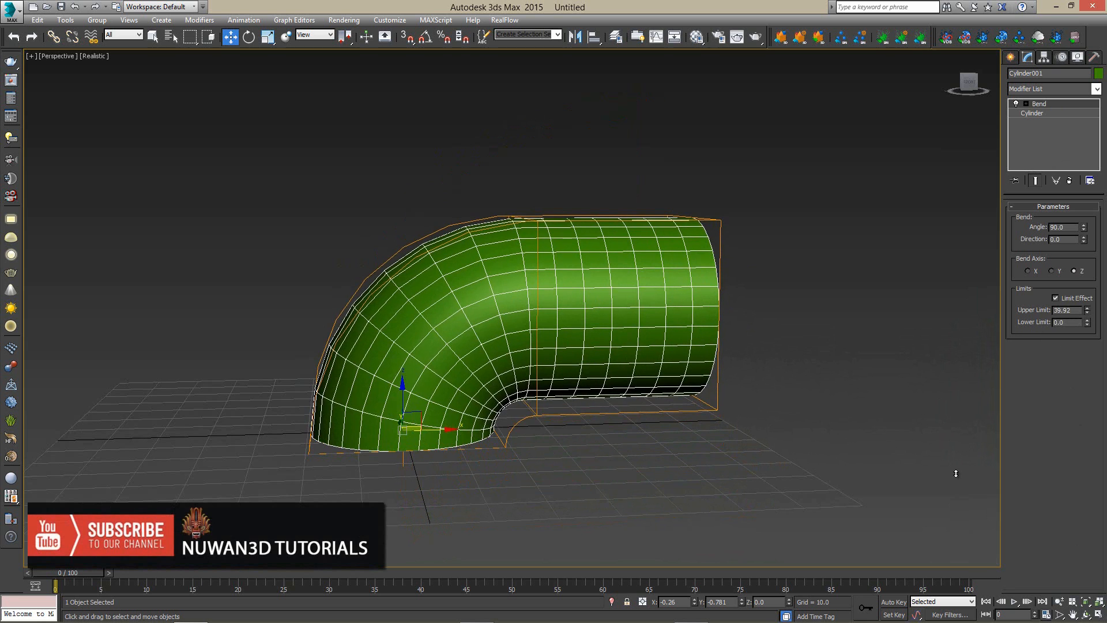
pyautogui.keyDown('alt'); pyautogui.moveTo(784, 329); pyautogui.dragTo(711, 348, button='middle'); pyautogui.keyUp('alt')
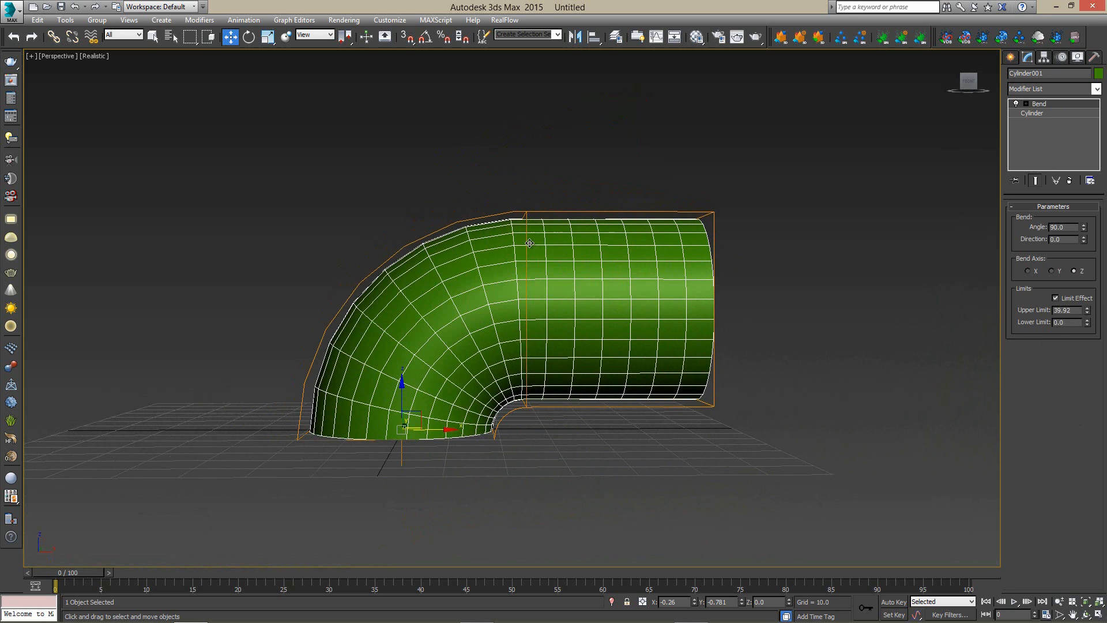
# Toggle the limit effect to compare the bend, set the upper limit to about 38.3, and leave the limit effect off
pyautogui.click(1056, 298)
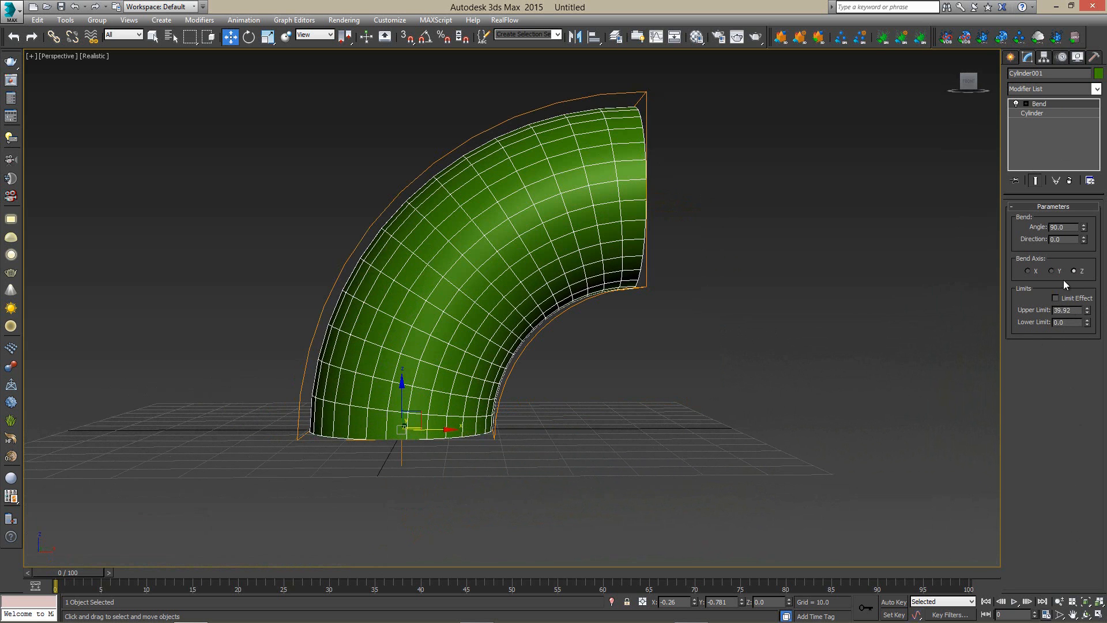
pyautogui.click(1063, 297)
pyautogui.moveTo(1087, 309)
pyautogui.mouseDown()
pyautogui.moveTo(1084, 267)
pyautogui.moveTo(1078, 378)
pyautogui.moveTo(1083, 311)
pyautogui.mouseUp()
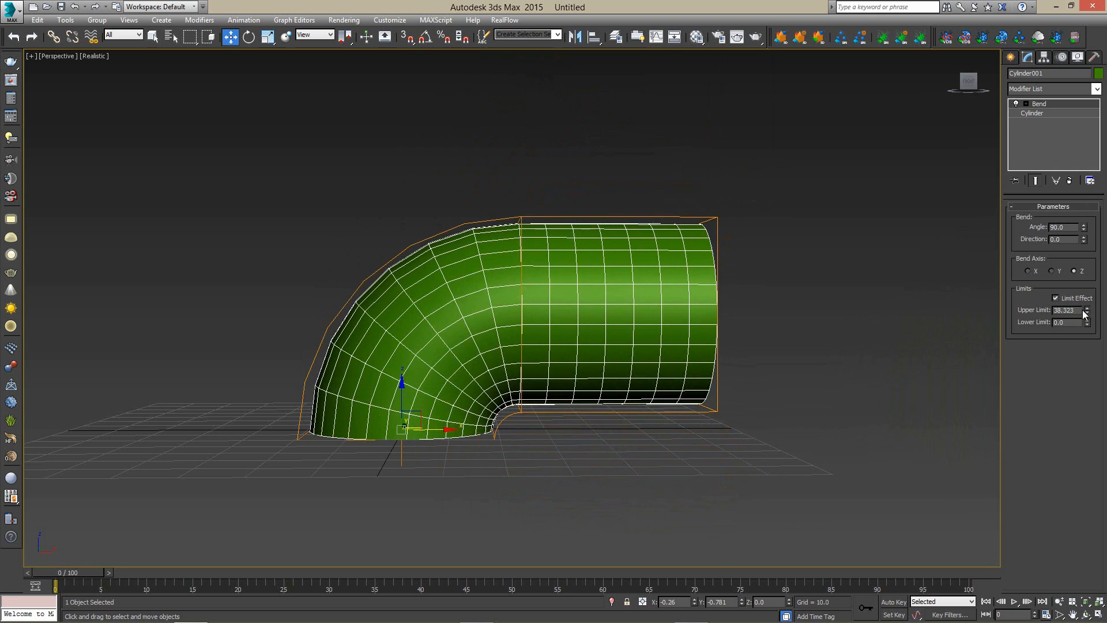
pyautogui.click(1075, 299)
pyautogui.keyDown('alt'); pyautogui.moveTo(672, 304); pyautogui.dragTo(755, 320, button='middle'); pyautogui.keyUp('alt')
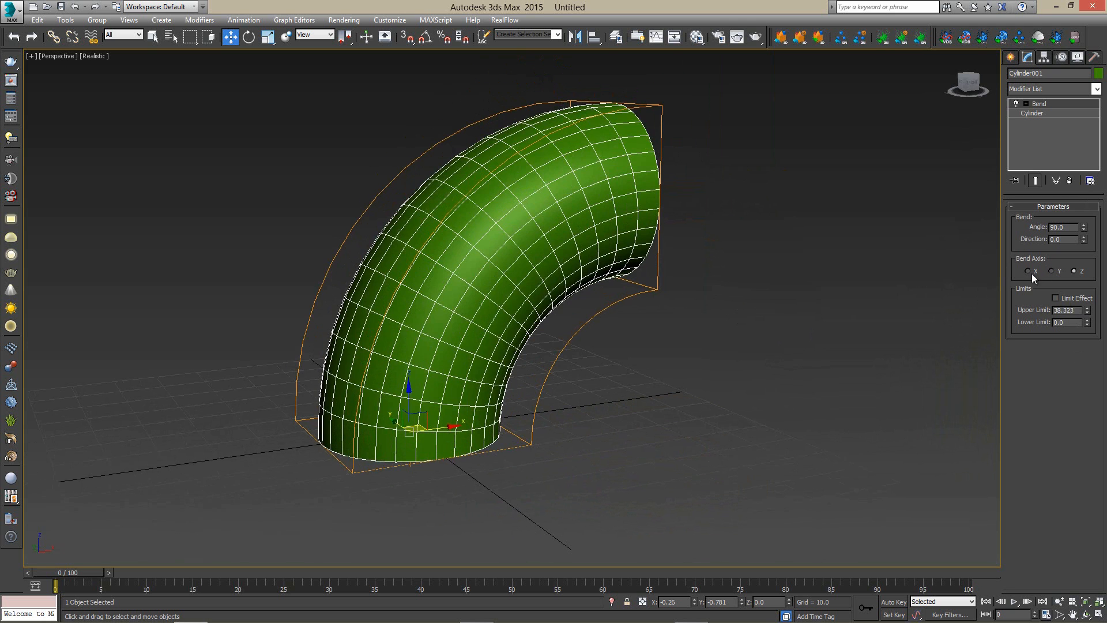
# Try the X and Y bend axes on the cylinder and return the bend axis to Z
pyautogui.click(1028, 271)
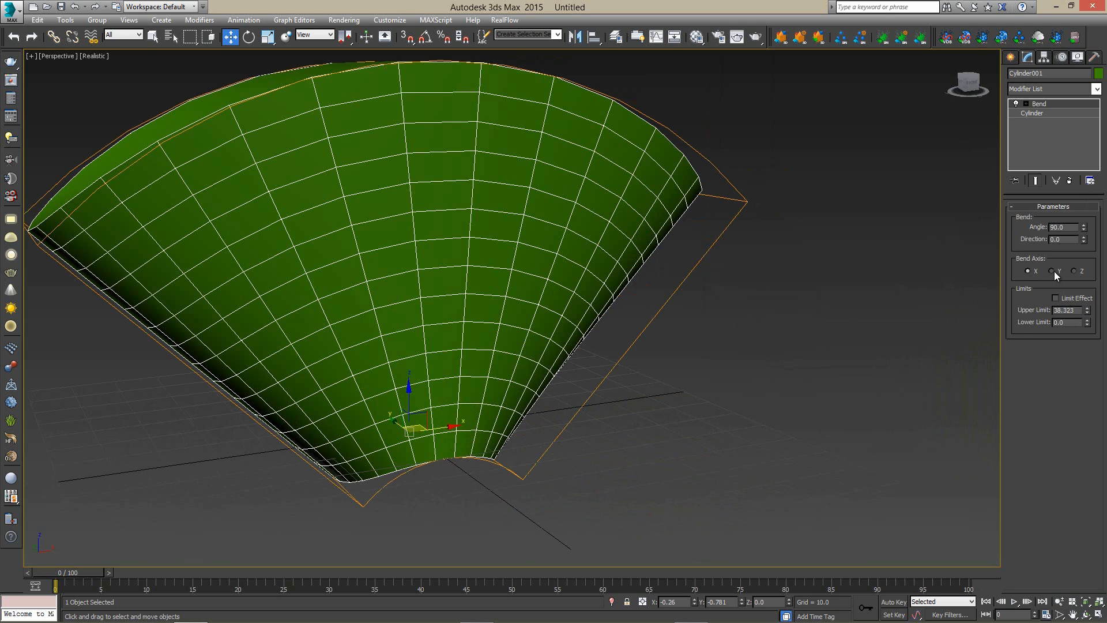
pyautogui.click(1053, 271)
pyautogui.keyDown('alt'); pyautogui.moveTo(724, 305); pyautogui.dragTo(711, 368, button='middle'); pyautogui.keyUp('alt')
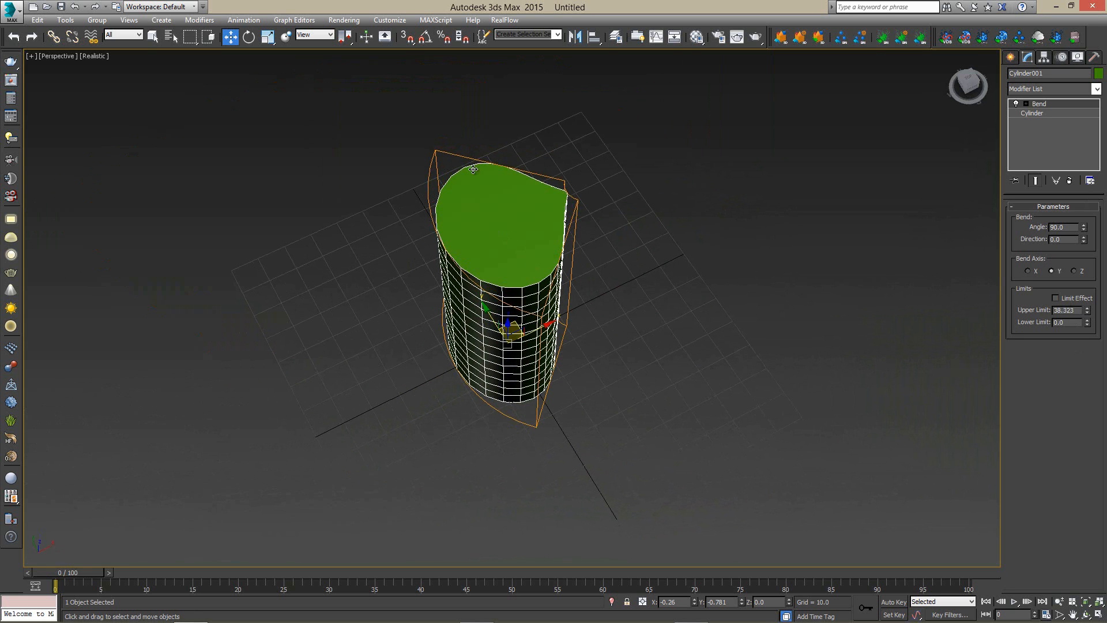
pyautogui.click(1076, 272)
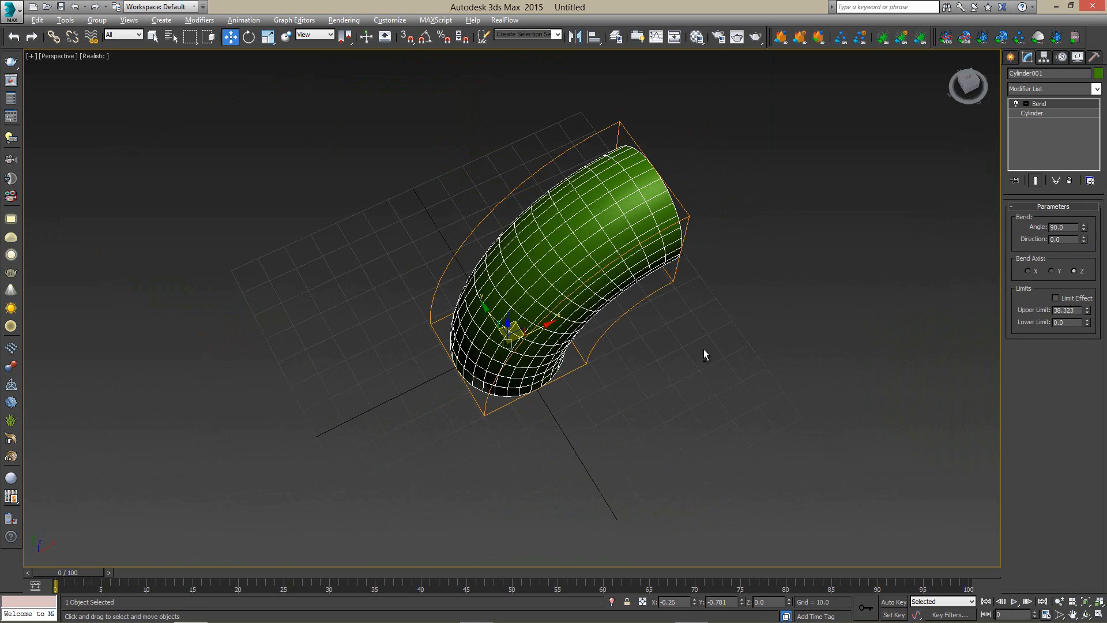
# Set the bend direction to 4.5 and toggle the Bend modifier off and on to compare the shapes
pyautogui.keyDown('alt'); pyautogui.moveTo(711, 354); pyautogui.dragTo(704, 295, button='middle'); pyautogui.keyUp('alt')
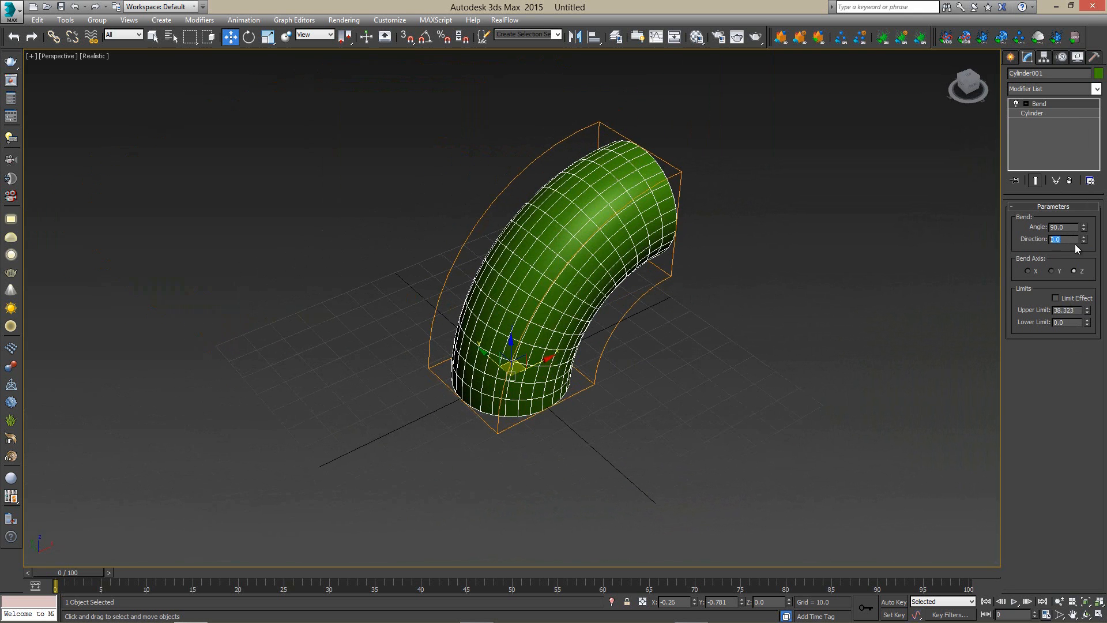
pyautogui.moveTo(1084, 241); pyautogui.dragTo(1058, 227)
pyautogui.keyDown('alt'); pyautogui.moveTo(744, 285); pyautogui.dragTo(702, 260, button='middle'); pyautogui.keyUp('alt')
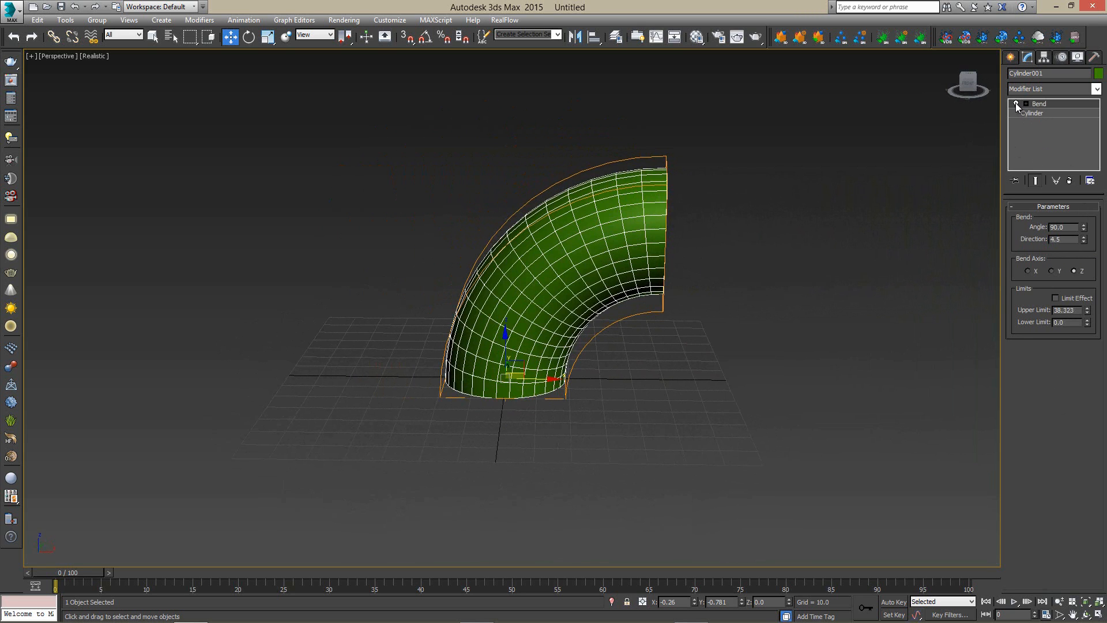
pyautogui.click(1015, 103)
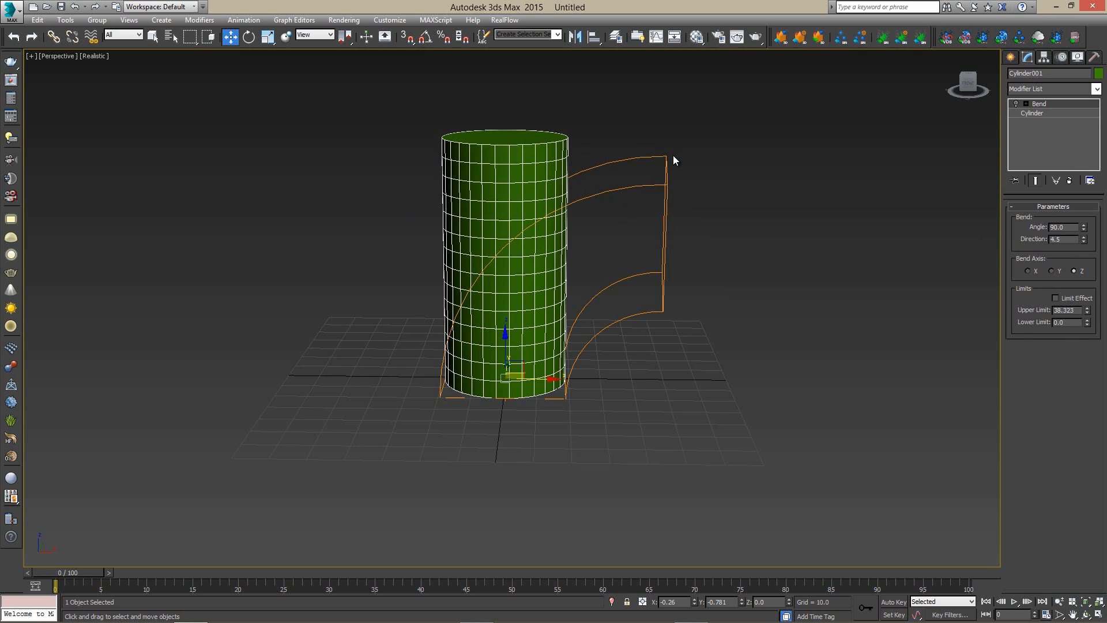
pyautogui.click(1016, 103)
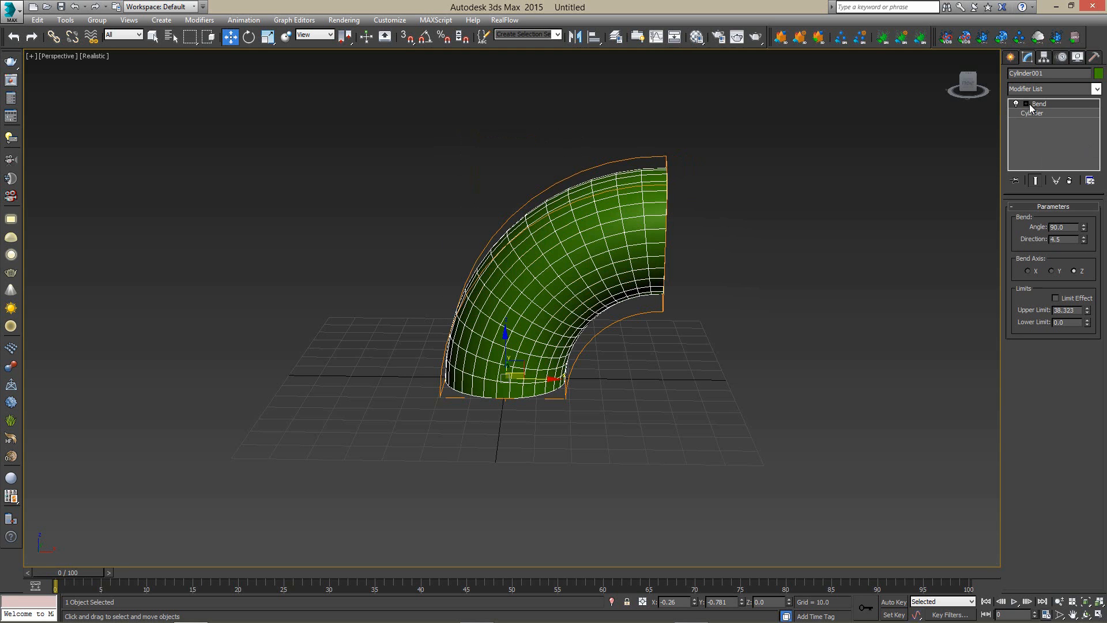
# Move the Bend modifier's gizmo to try how its position affects the bend, and leave the sub-object level
pyautogui.click(1026, 104)
pyautogui.click(1051, 114)
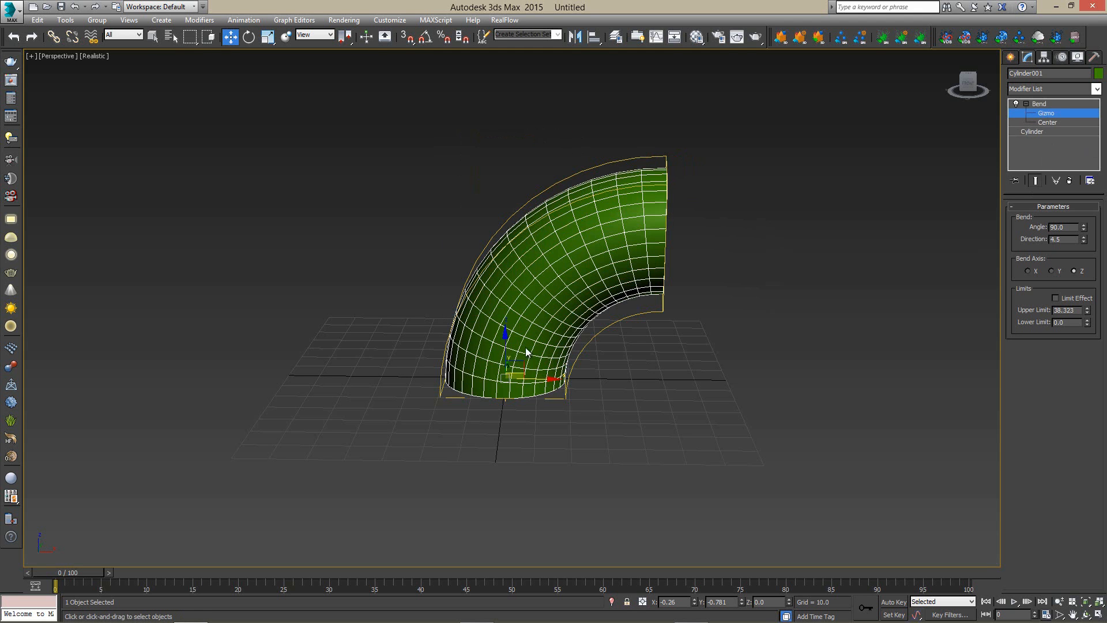
pyautogui.moveTo(506, 345); pyautogui.dragTo(614, 347)
pyautogui.click(1027, 103)
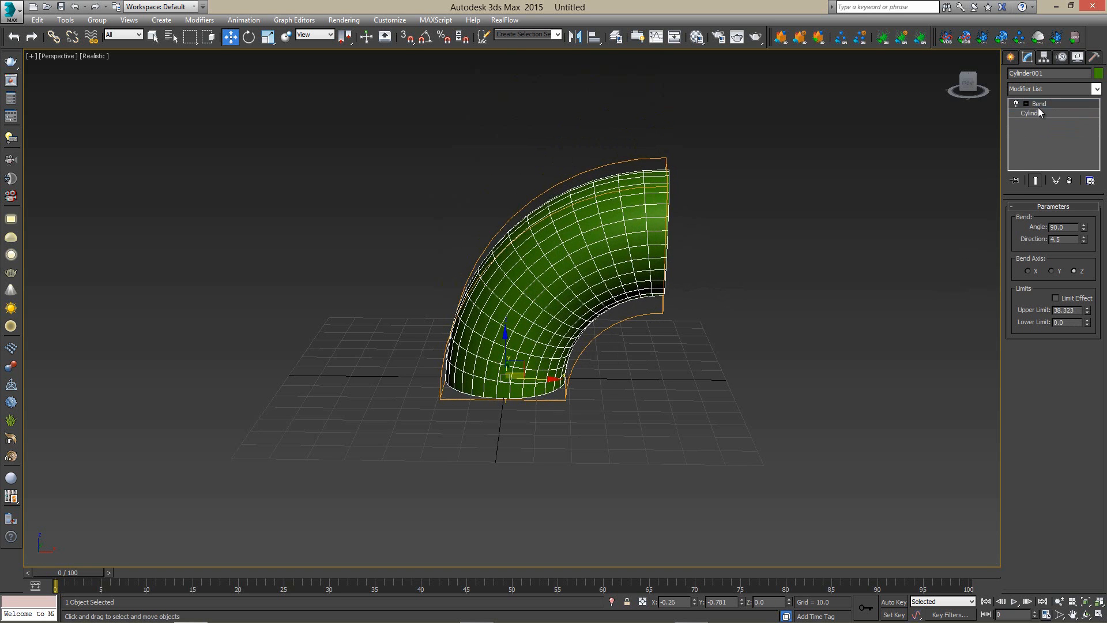
# Compare the base cylinder with the bent shape by toggling the show end result option at the Cylinder and Bend levels
pyautogui.click(1040, 113)
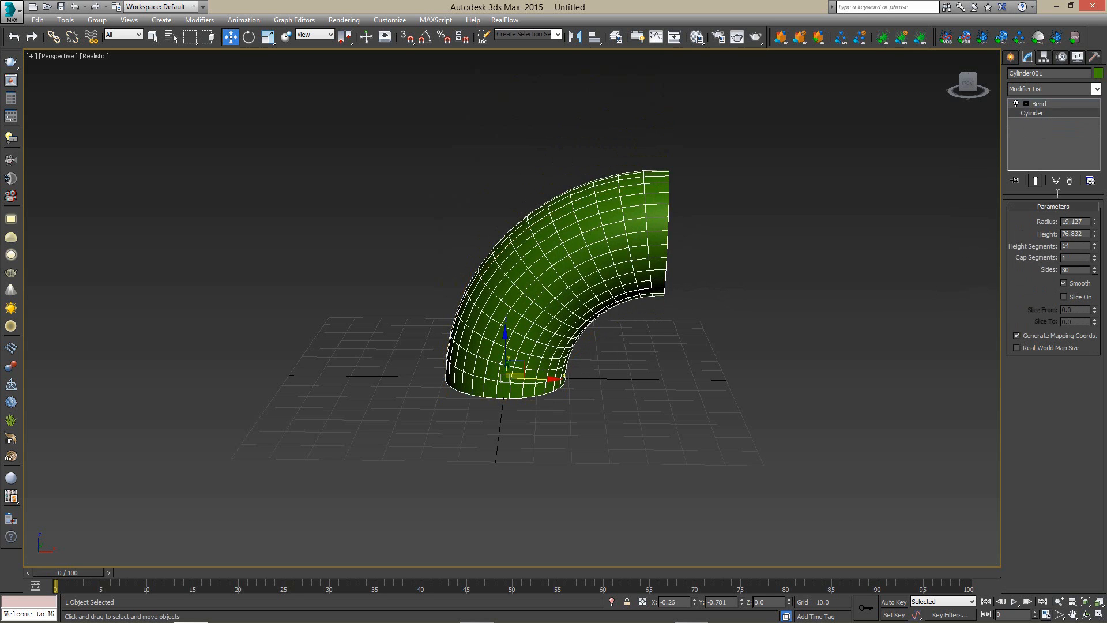
pyautogui.click(1036, 184)
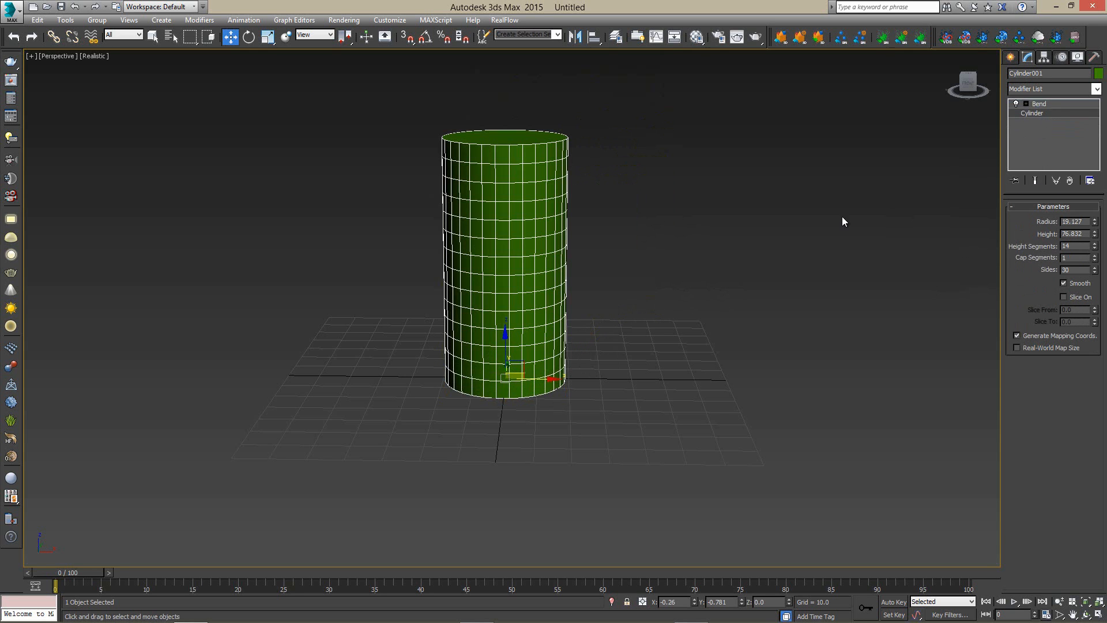
pyautogui.click(1052, 102)
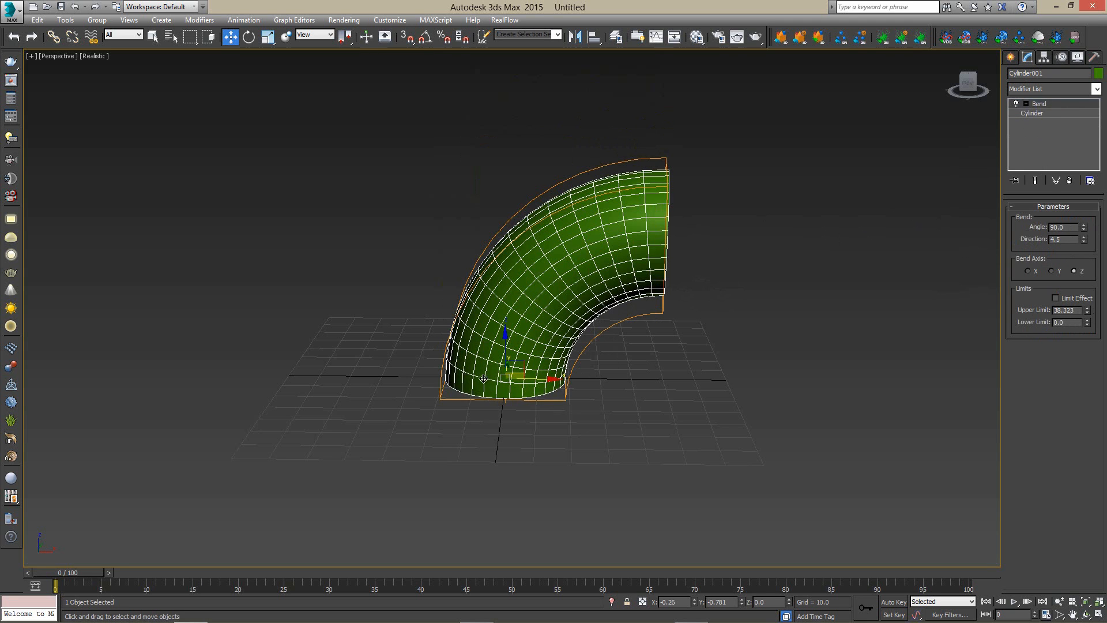
pyautogui.click(1033, 113)
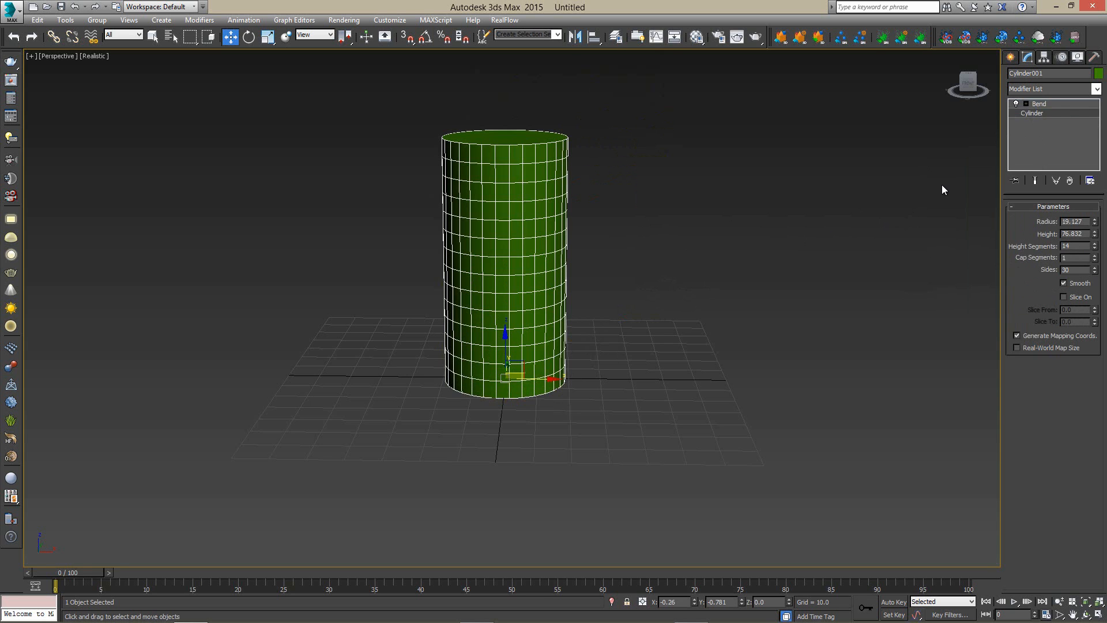
pyautogui.click(1036, 182)
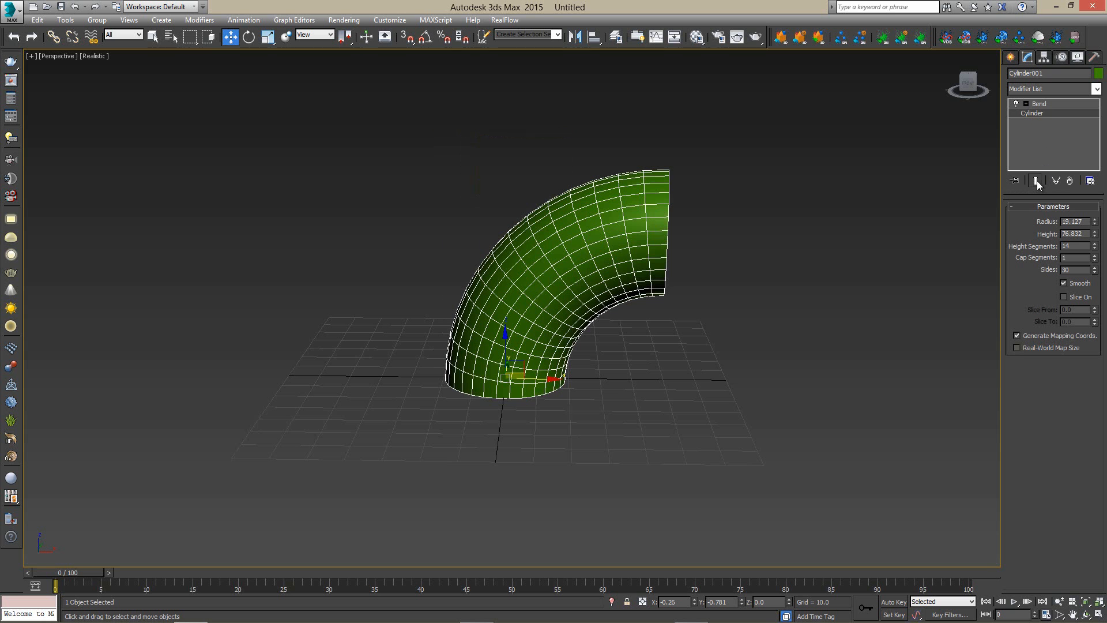
# Set the base cylinder's height segments to 13 and remove the Bend modifier from the stack
pyautogui.moveTo(1095, 248)
pyautogui.mouseDown()
pyautogui.moveTo(1095, 338)
pyautogui.moveTo(1094, 245)
pyautogui.mouseUp()
pyautogui.click(1035, 181)
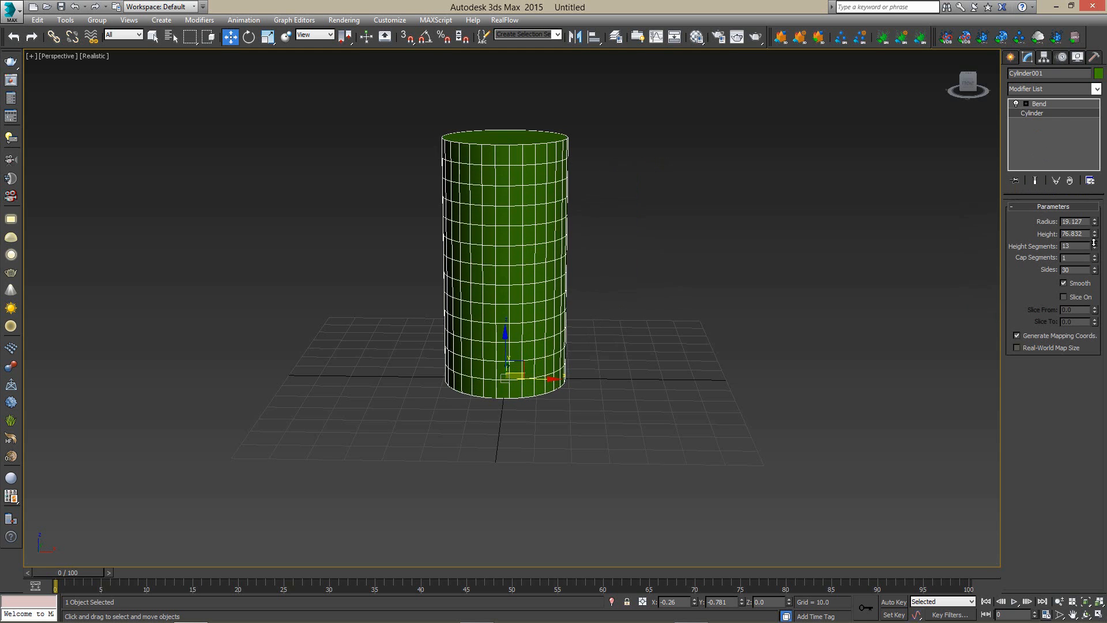
pyautogui.click(1051, 104)
pyautogui.click(1069, 180)
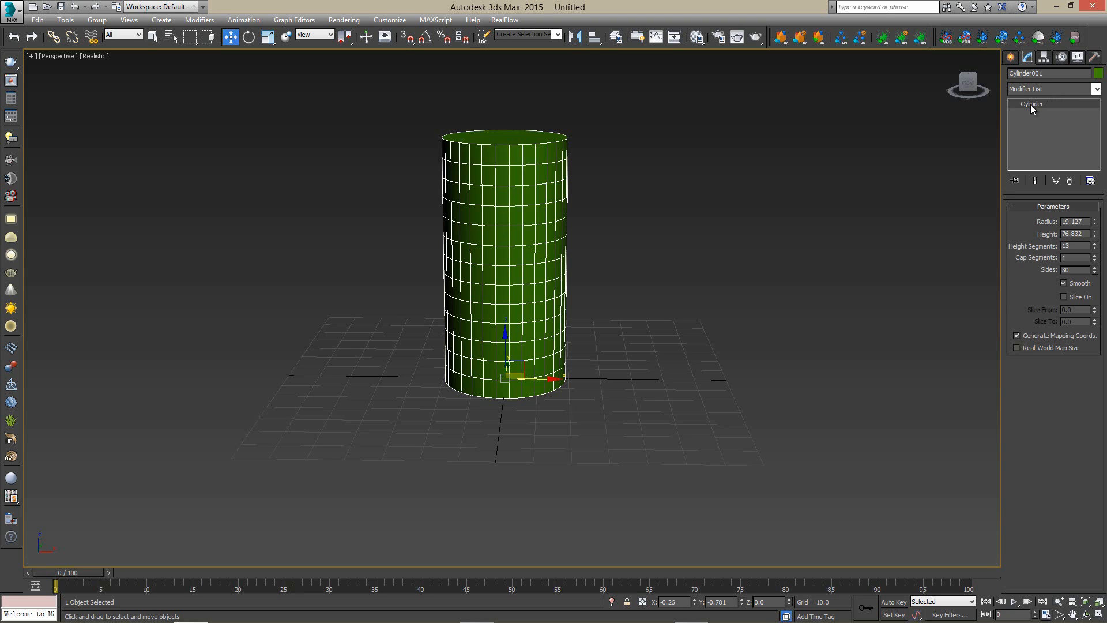
# Add the Stretch modifier to the cylinder
pyautogui.click(1043, 90)
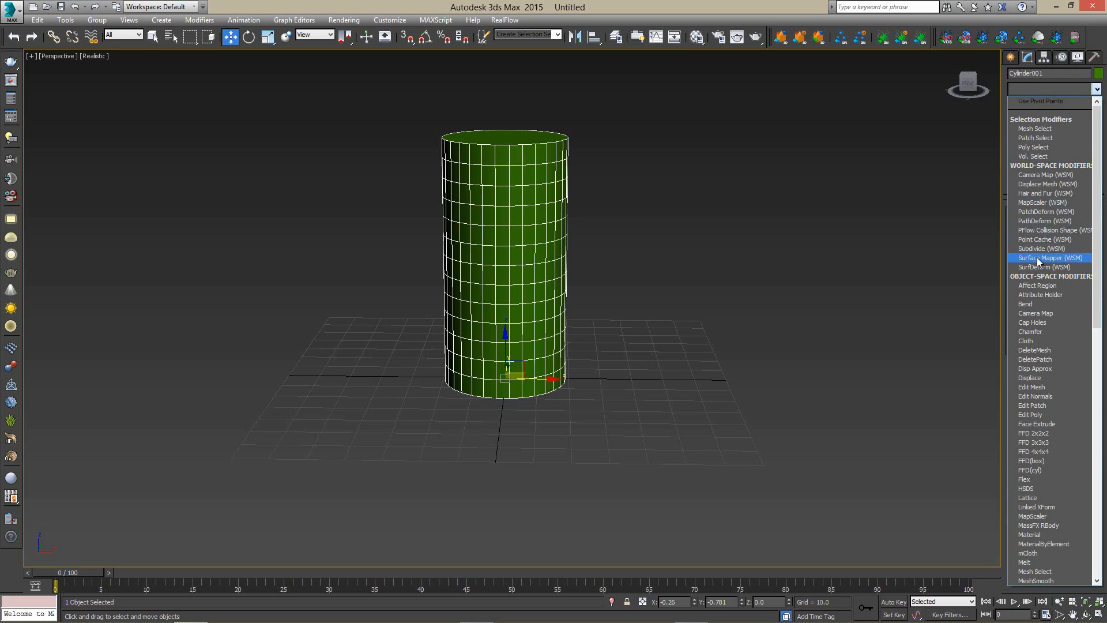
pyautogui.scroll(-20, 1043, 248)
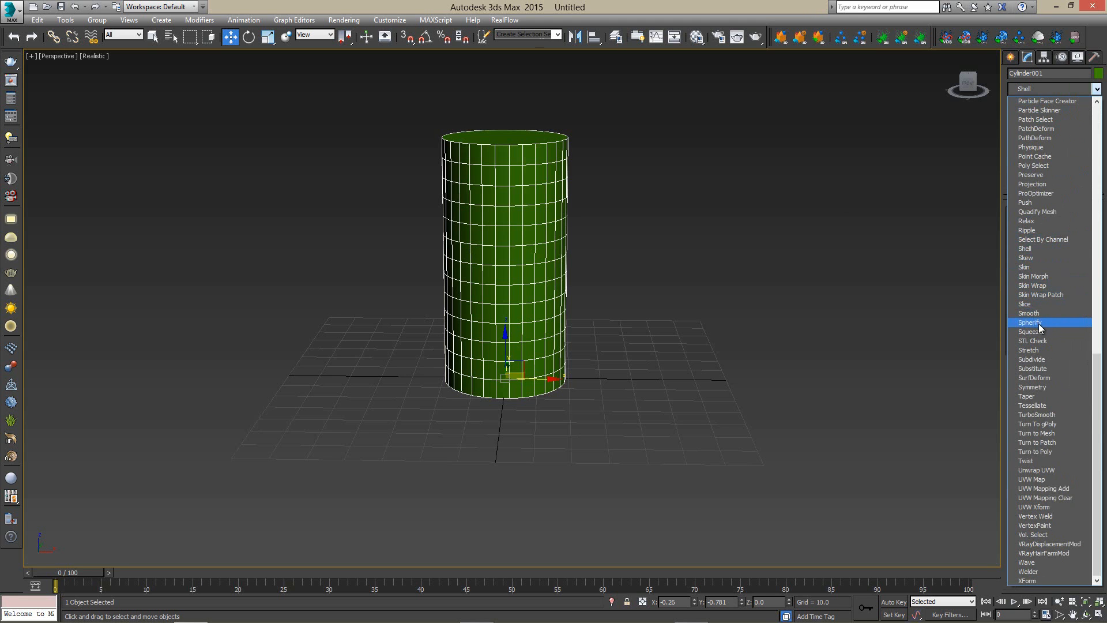
pyautogui.scroll(2, 1040, 281)
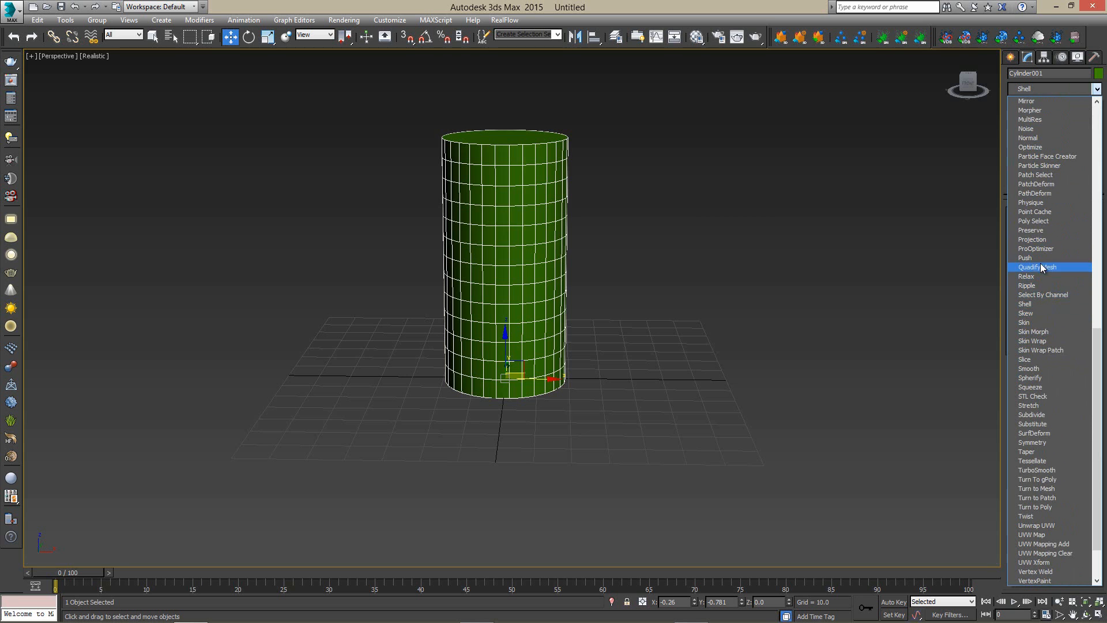
pyautogui.scroll(-2, 1039, 279)
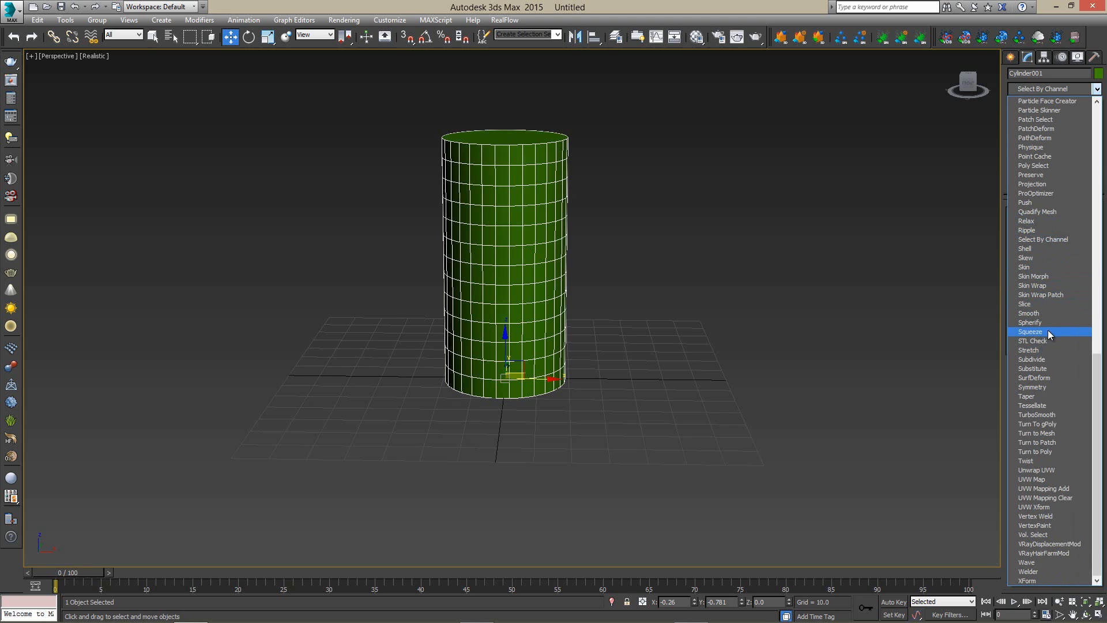
pyautogui.press('Down')
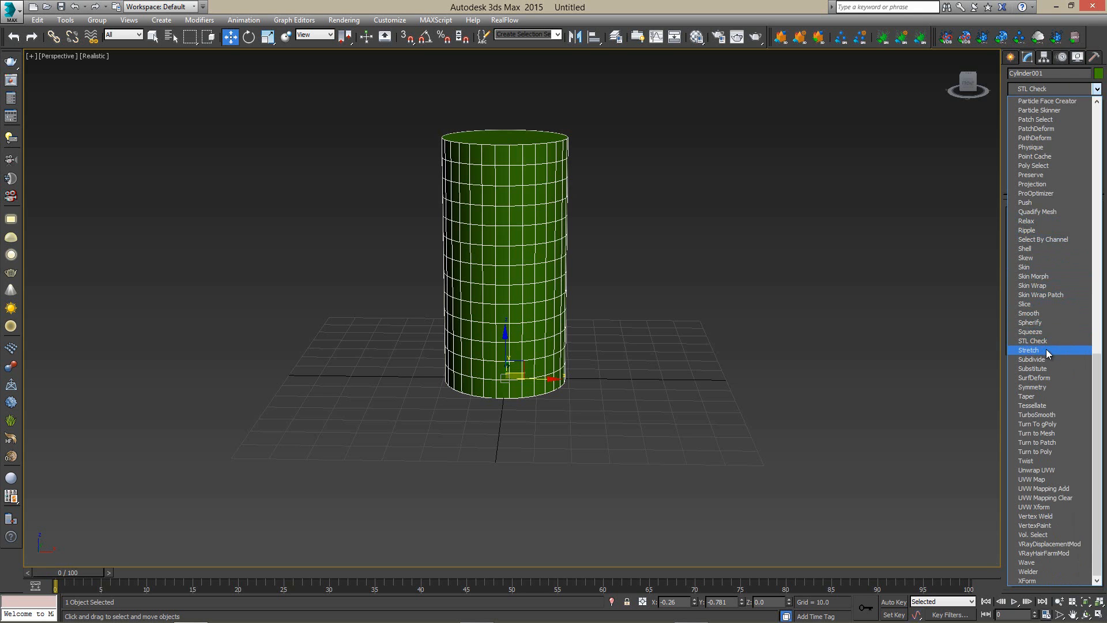
pyautogui.click(1045, 349)
pyautogui.keyDown('alt'); pyautogui.moveTo(596, 137); pyautogui.dragTo(600, 206, button='middle'); pyautogui.keyUp('alt')
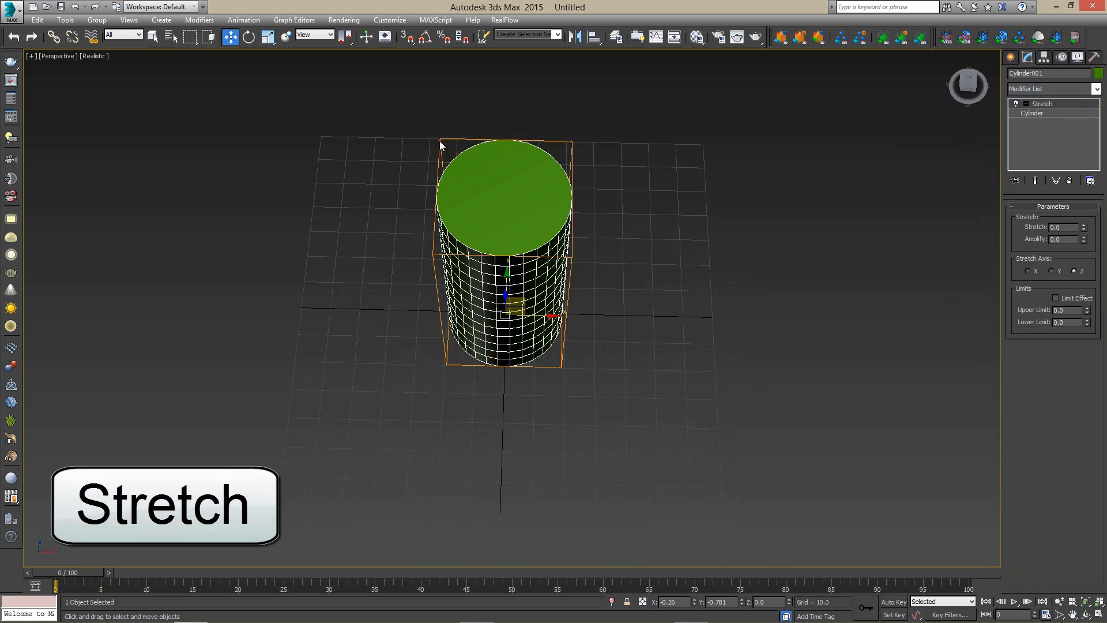
# Set the Stretch modifier's stretch amount to -0.6
pyautogui.keyDown('alt'); pyautogui.moveTo(576, 169); pyautogui.dragTo(608, 249, button='middle'); pyautogui.keyUp('alt')
pyautogui.moveTo(1083, 227)
pyautogui.mouseDown()
pyautogui.moveTo(1080, 218)
pyautogui.moveTo(1080, 239)
pyautogui.moveTo(1082, 229)
pyautogui.mouseUp()
pyautogui.keyDown('alt'); pyautogui.moveTo(776, 288); pyautogui.dragTo(718, 269, button='middle'); pyautogui.keyUp('alt')
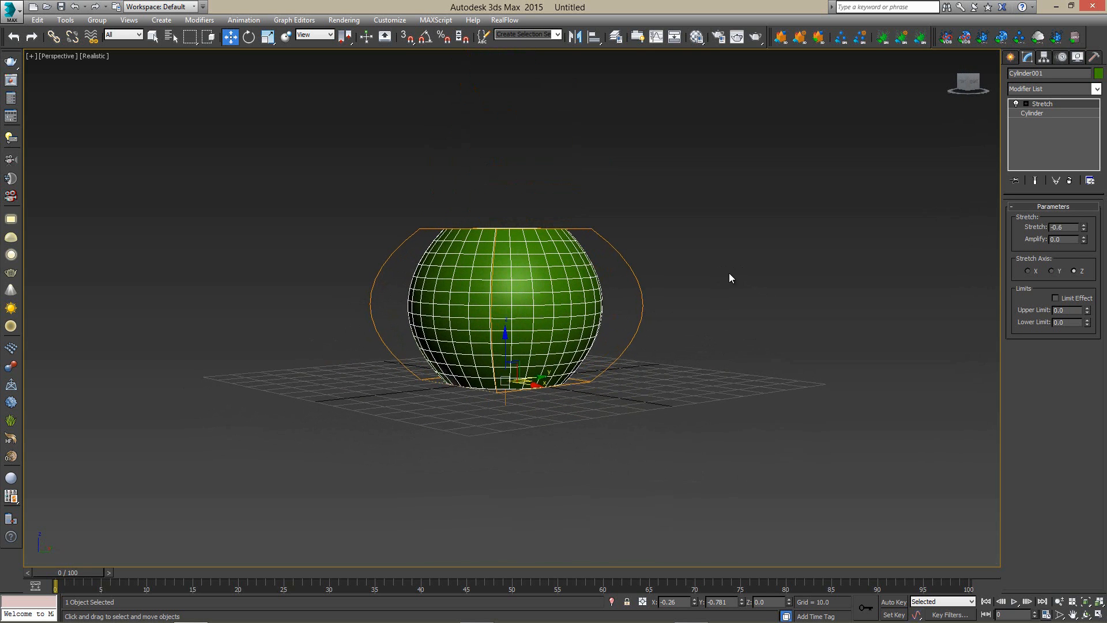
# Try the stretch along the X and Y axes, and return the stretch axis to Z
pyautogui.click(1027, 271)
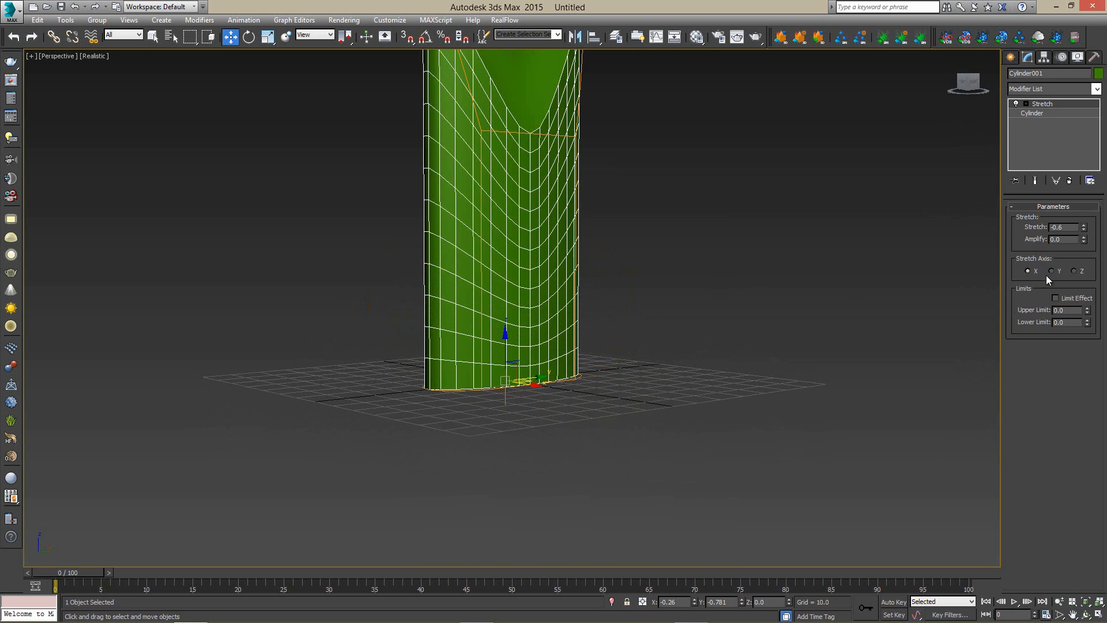
pyautogui.scroll(-5, 702, 300)
pyautogui.moveTo(717, 294)
pyautogui.keyDown('alt'); pyautogui.mouseDown(button='middle')
pyautogui.moveTo(734, 369)
pyautogui.moveTo(846, 331)
pyautogui.moveTo(825, 312)
pyautogui.moveTo(709, 304)
pyautogui.mouseUp(button='middle'); pyautogui.keyUp('alt')
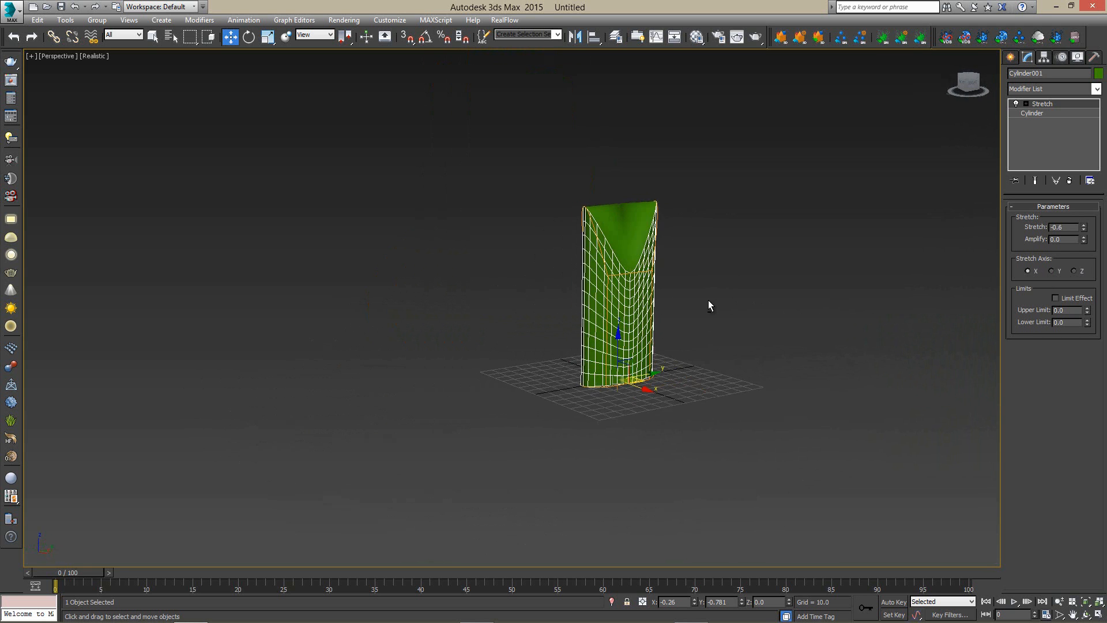
pyautogui.click(1058, 272)
pyautogui.click(1074, 271)
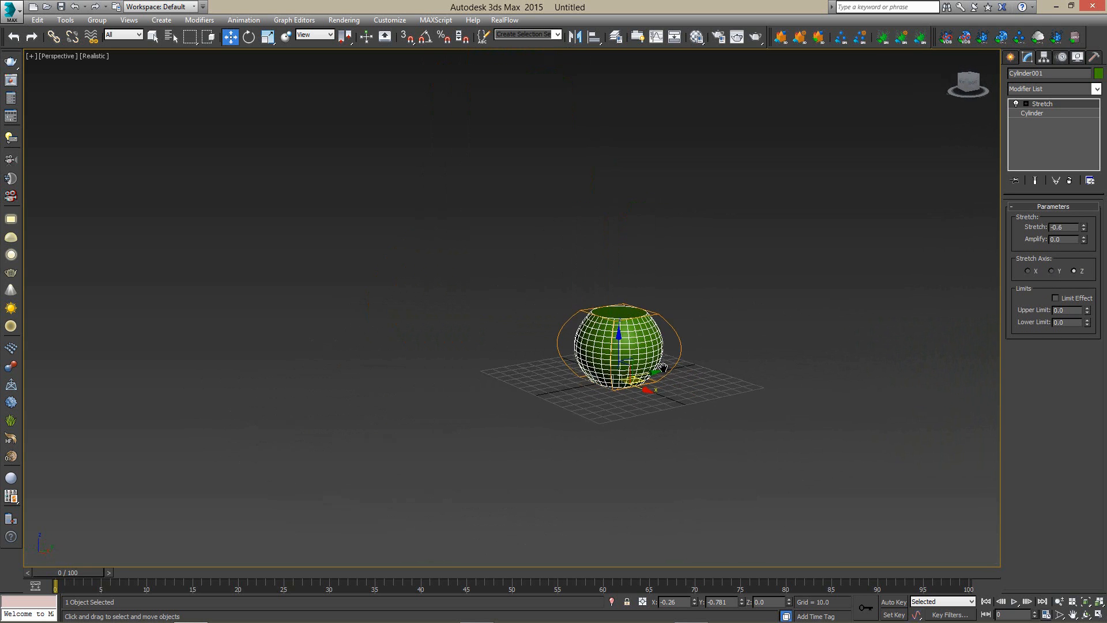
pyautogui.scroll(5, 663, 367)
# Enable the Stretch modifier's limit effect with an upper limit of 40.65, and set the stretch amount to -1.5
pyautogui.click(1072, 299)
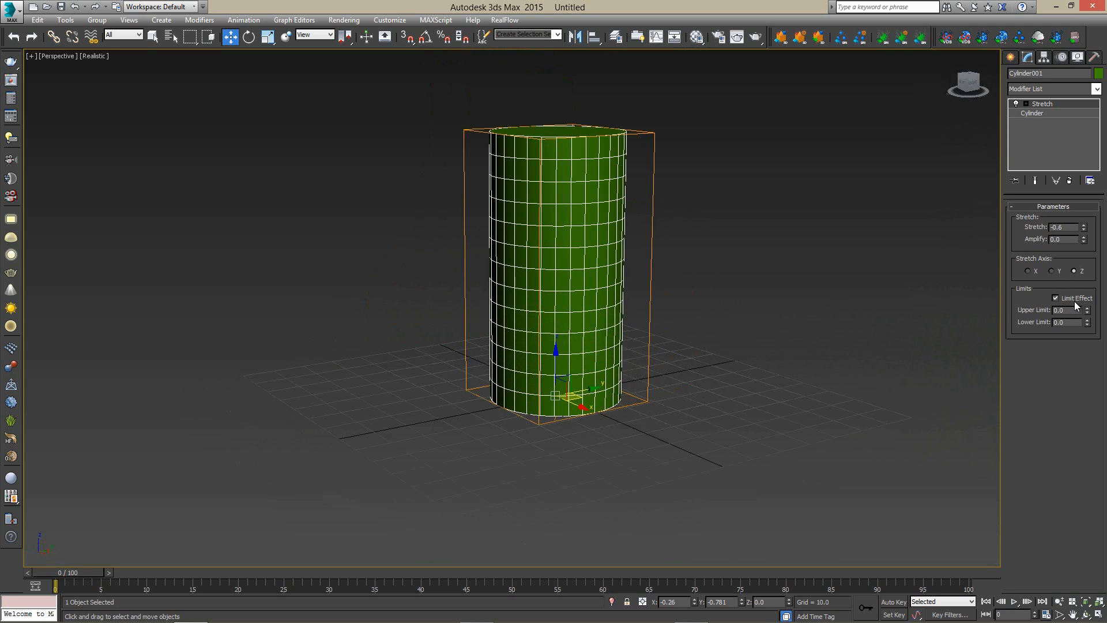
pyautogui.moveTo(1087, 311); pyautogui.dragTo(1080, 442)
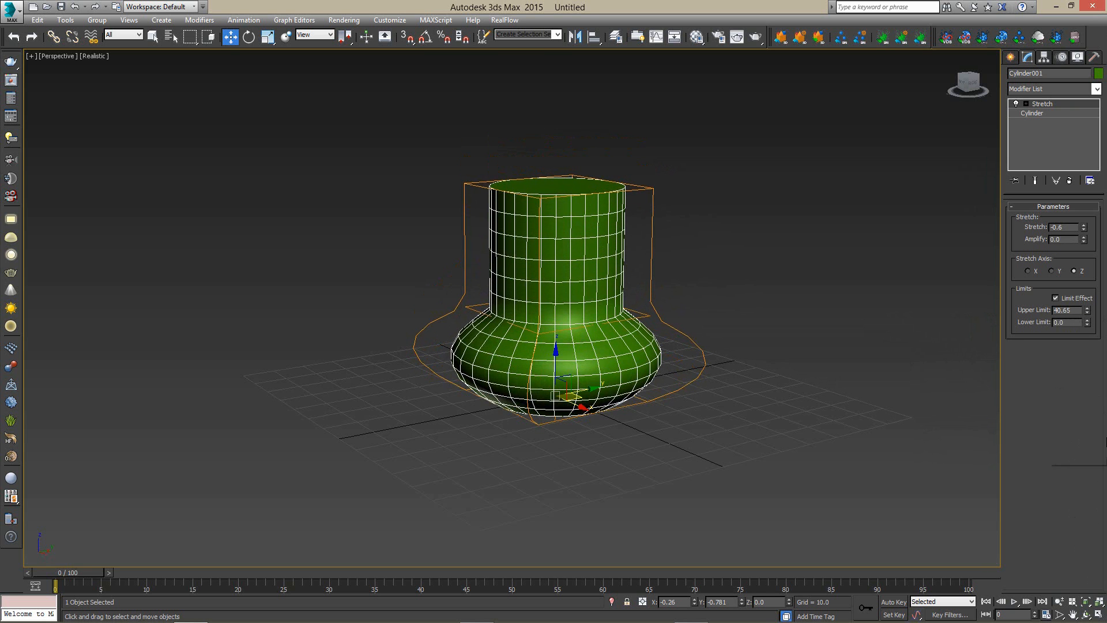
pyautogui.moveTo(1086, 232)
pyautogui.mouseDown()
pyautogui.moveTo(1086, 270)
pyautogui.moveTo(1088, 173)
pyautogui.moveTo(1090, 248)
pyautogui.moveTo(1090, 193)
pyautogui.moveTo(1091, 234)
pyautogui.mouseUp()
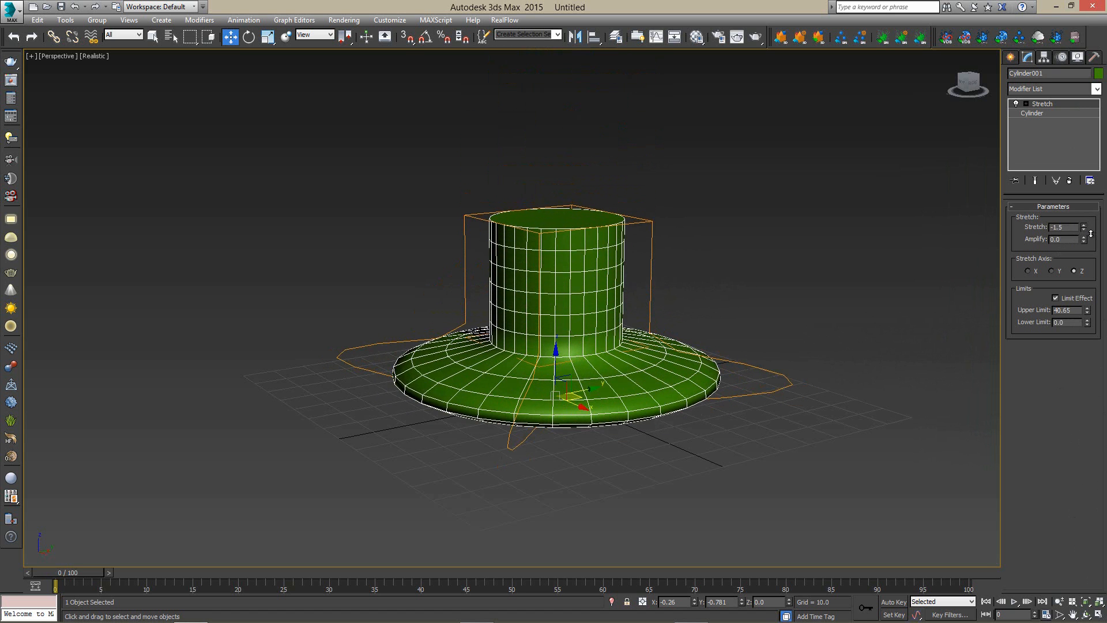
# Record an Auto Key keyframe at frame 50 with the stretch amount set to 1.0, and turn Auto Key off
pyautogui.click(903, 603)
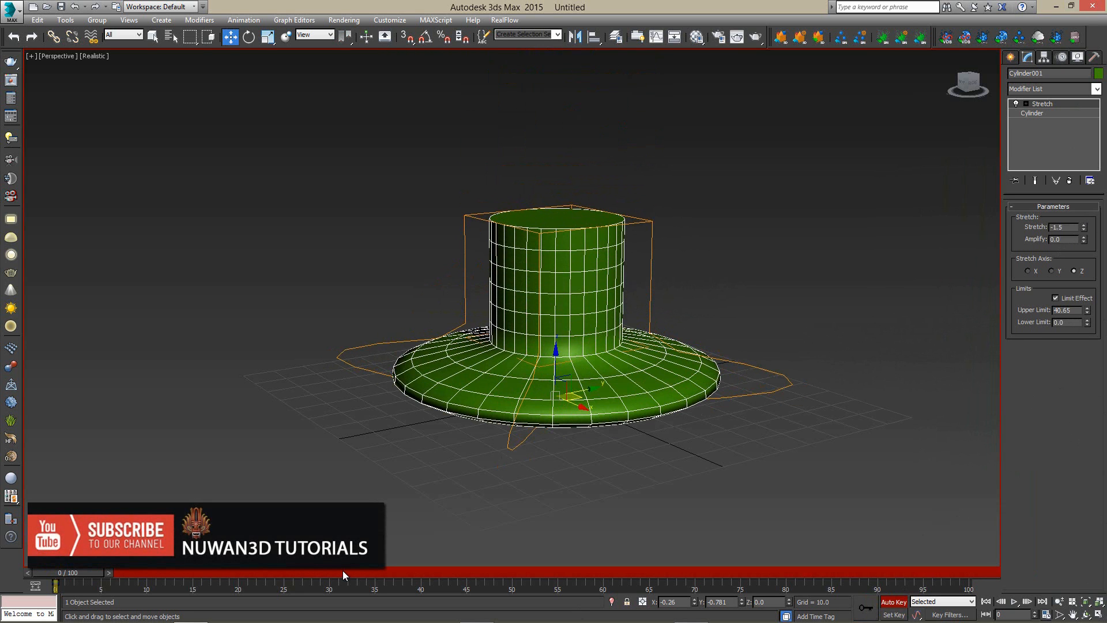
pyautogui.moveTo(92, 573); pyautogui.dragTo(534, 580)
pyautogui.moveTo(1083, 227); pyautogui.dragTo(1088, 213)
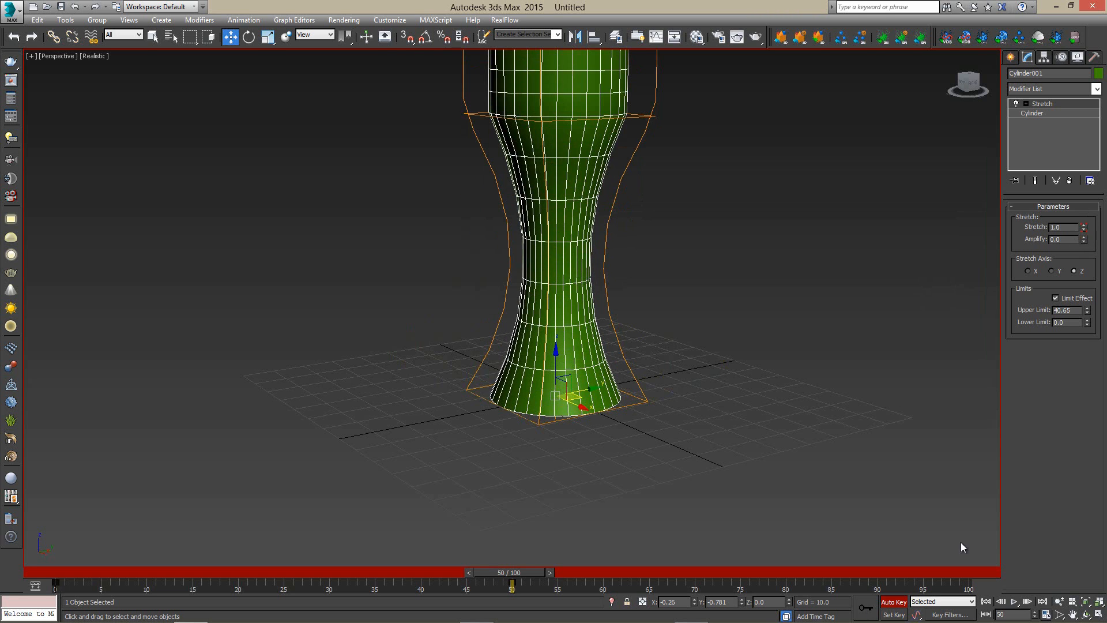
pyautogui.click(894, 601)
# Play the stretch animation from the first frame to check the motion, and stop playback
pyautogui.click(985, 601)
pyautogui.click(1014, 602)
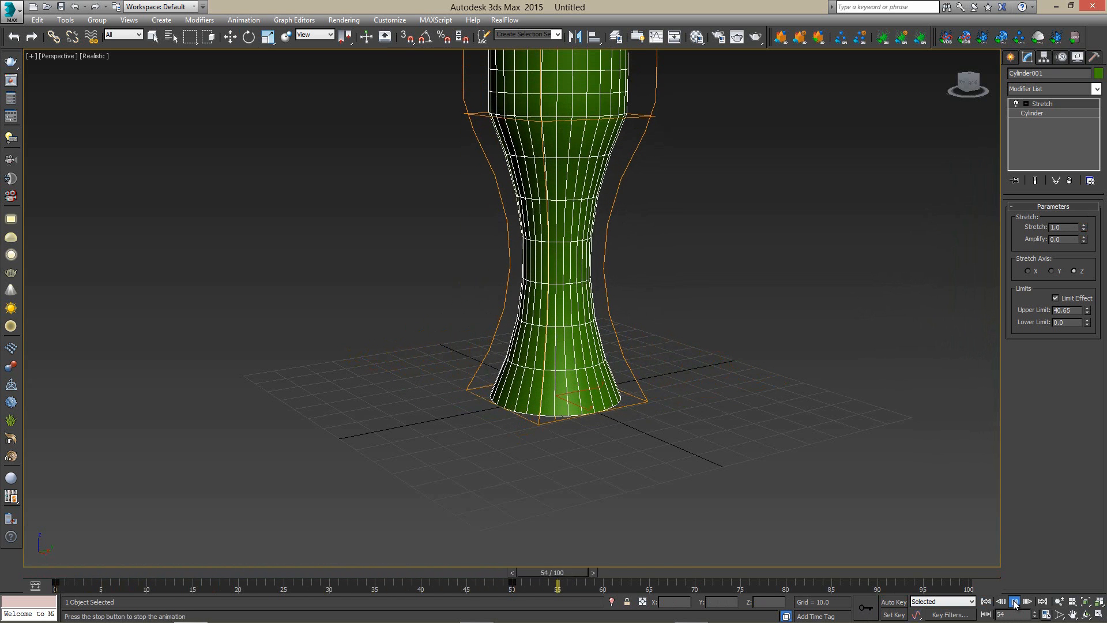
pyautogui.click(1014, 601)
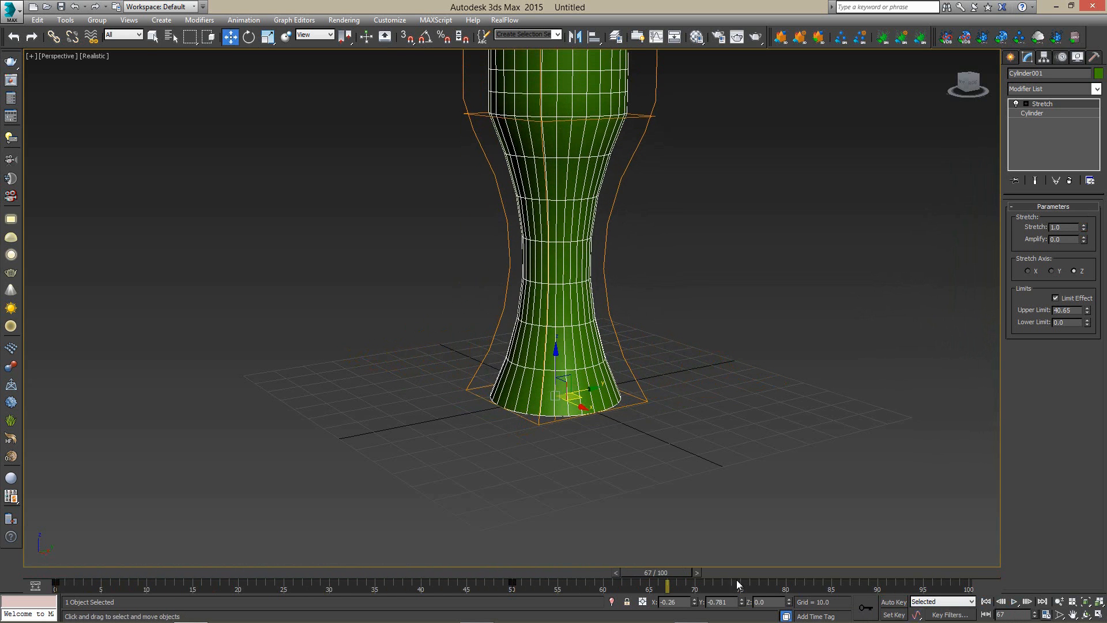
# Record another Auto Key keyframe at frame 80 with the stretch amount set to -1.3, and return to the first frame with Auto Key off
pyautogui.click(893, 601)
pyautogui.moveTo(708, 572); pyautogui.dragTo(802, 573)
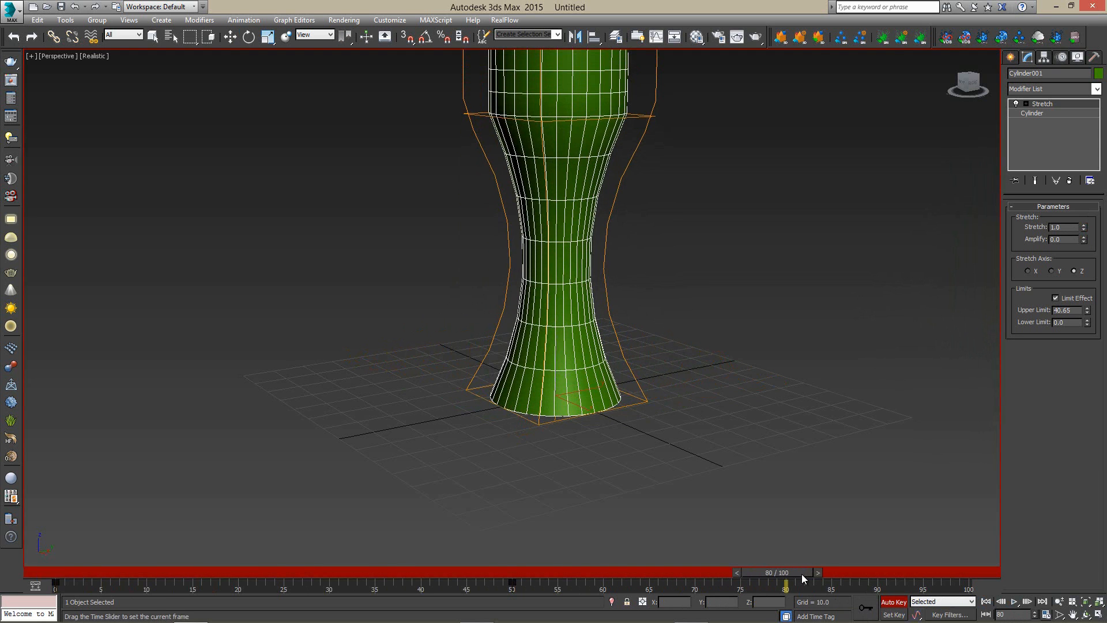
pyautogui.moveTo(1085, 230); pyautogui.dragTo(1077, 282)
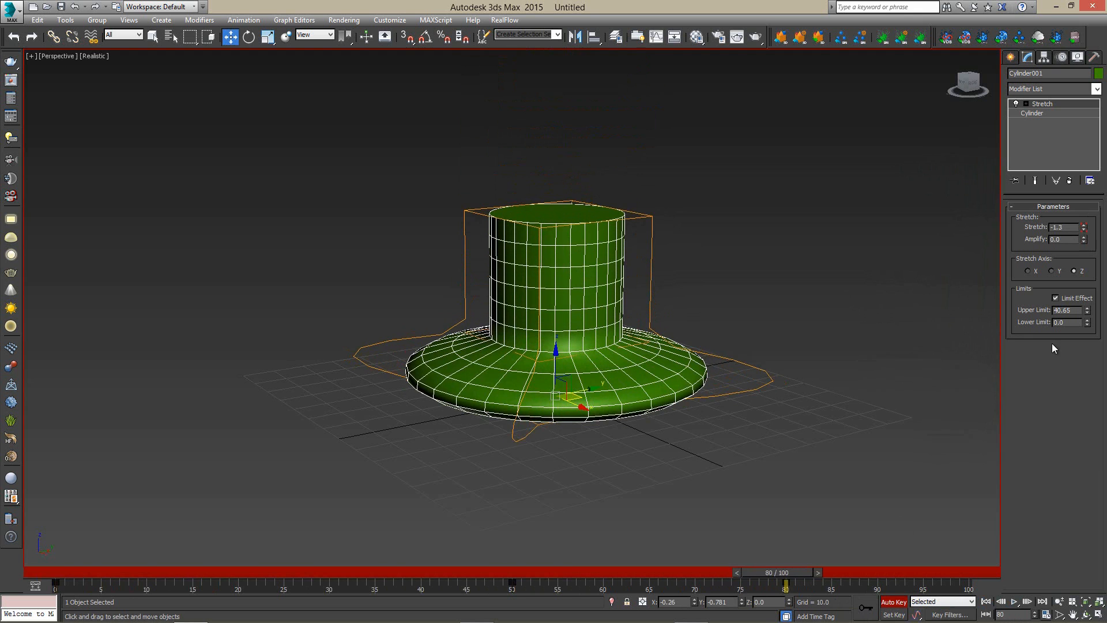
pyautogui.click(986, 602)
pyautogui.click(894, 601)
# Deselect the cylinder, play the full stretch animation, and scrub back through the timeline to about frame 44
pyautogui.hotkey('ctrl', 'd')
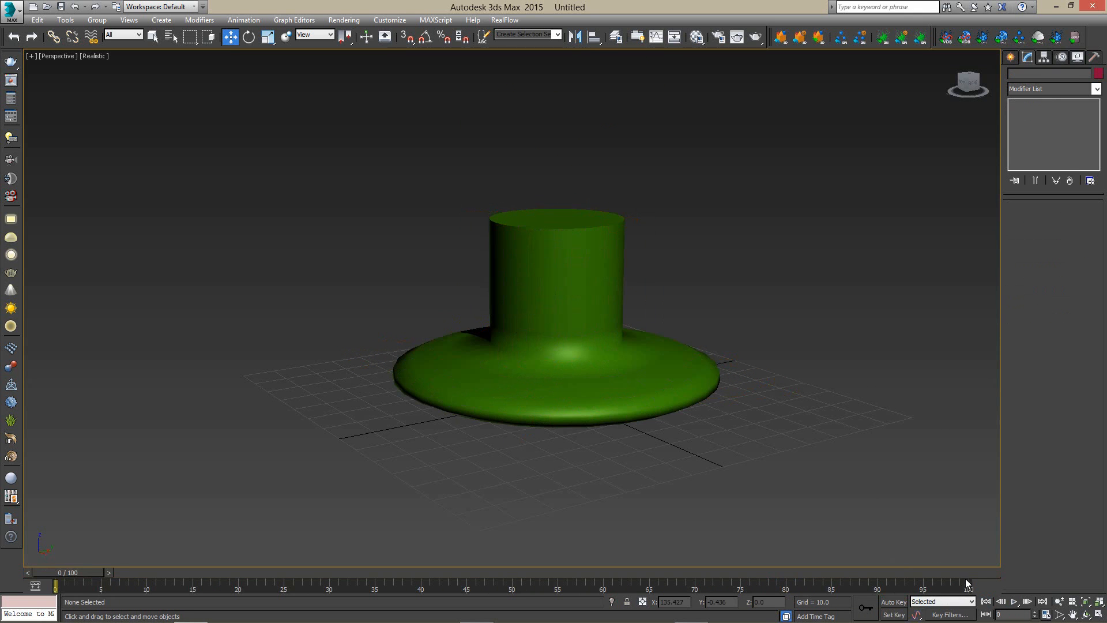
pyautogui.click(1016, 603)
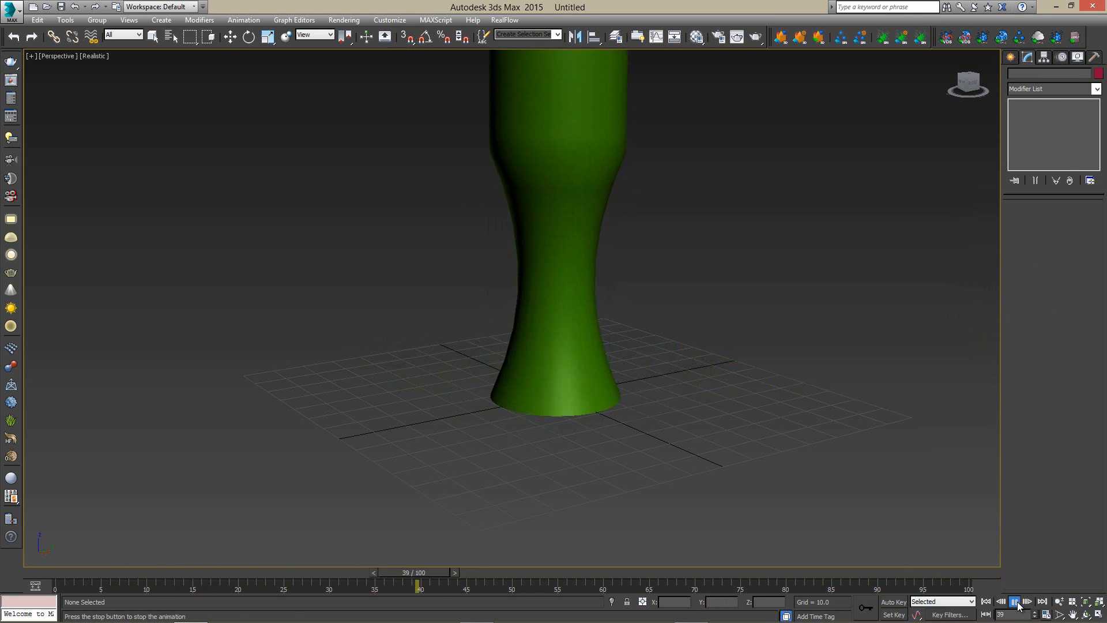
pyautogui.click(1018, 605)
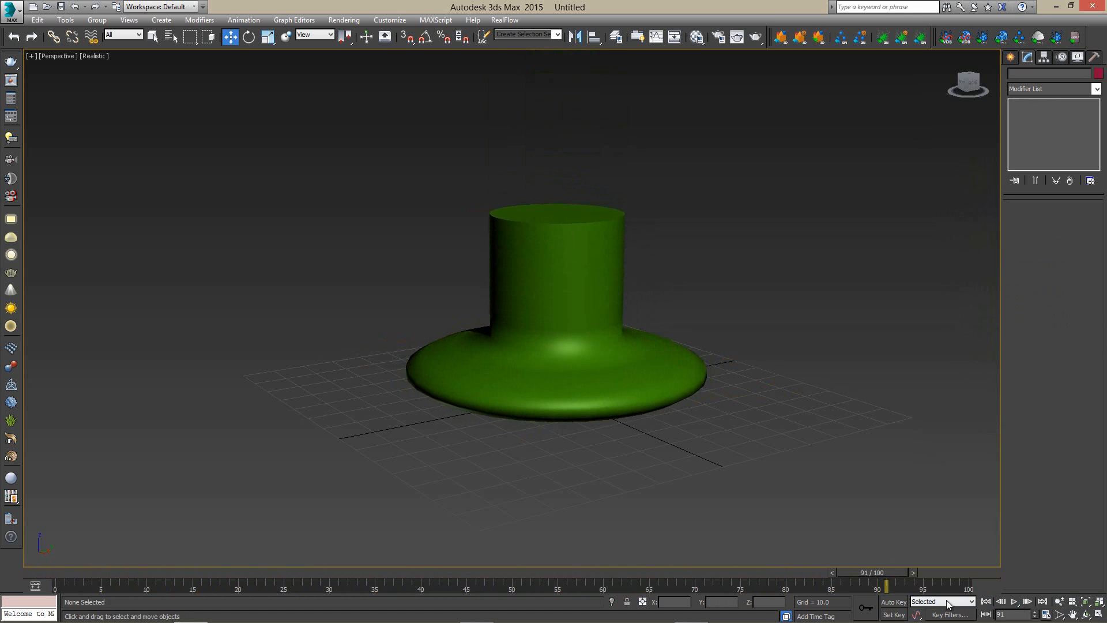
pyautogui.moveTo(894, 575); pyautogui.dragTo(458, 573)
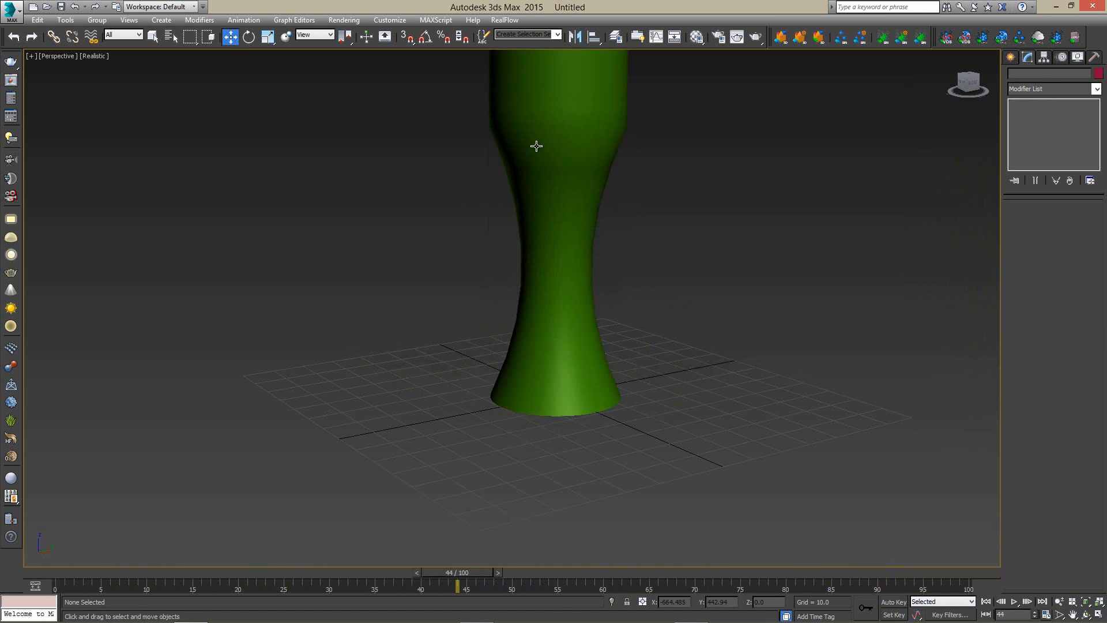
# Select the cylinder, remove its Stretch modifier, and add an FFD 2x2x2 modifier instead
pyautogui.click(534, 149)
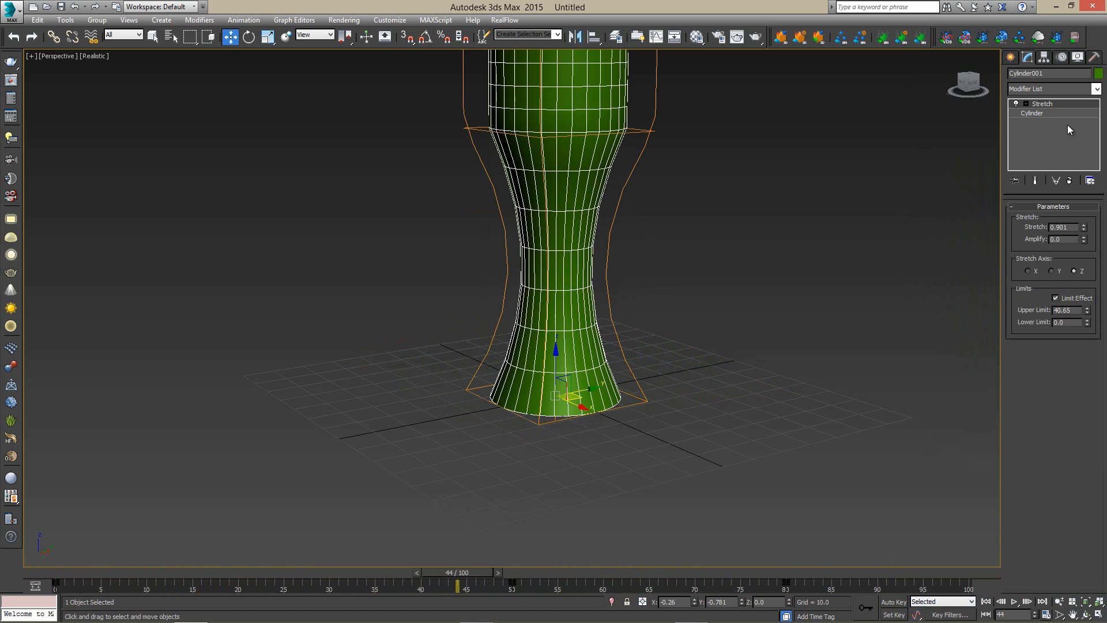
pyautogui.click(1069, 179)
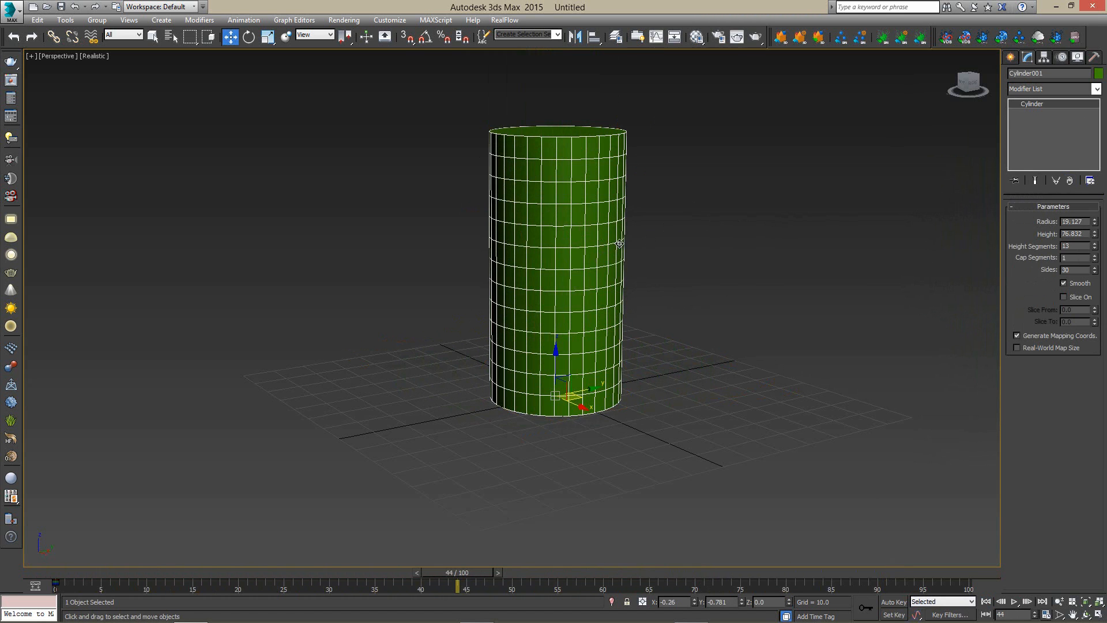
pyautogui.scroll(-3, 619, 245)
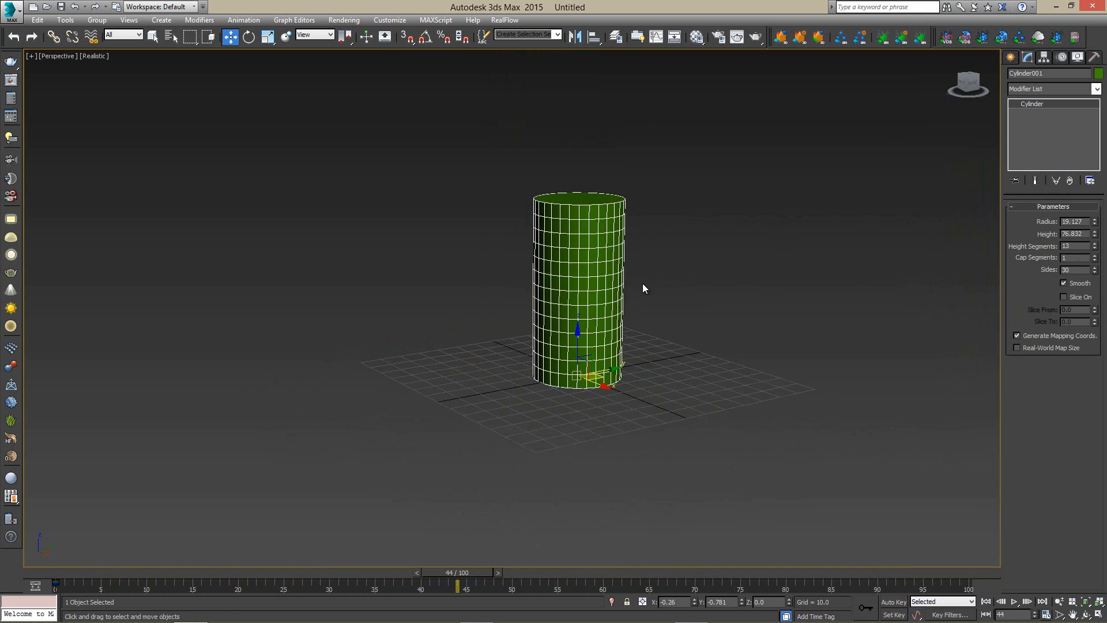
pyautogui.keyDown('alt'); pyautogui.moveTo(598, 227); pyautogui.dragTo(615, 252, button='middle'); pyautogui.keyUp('alt')
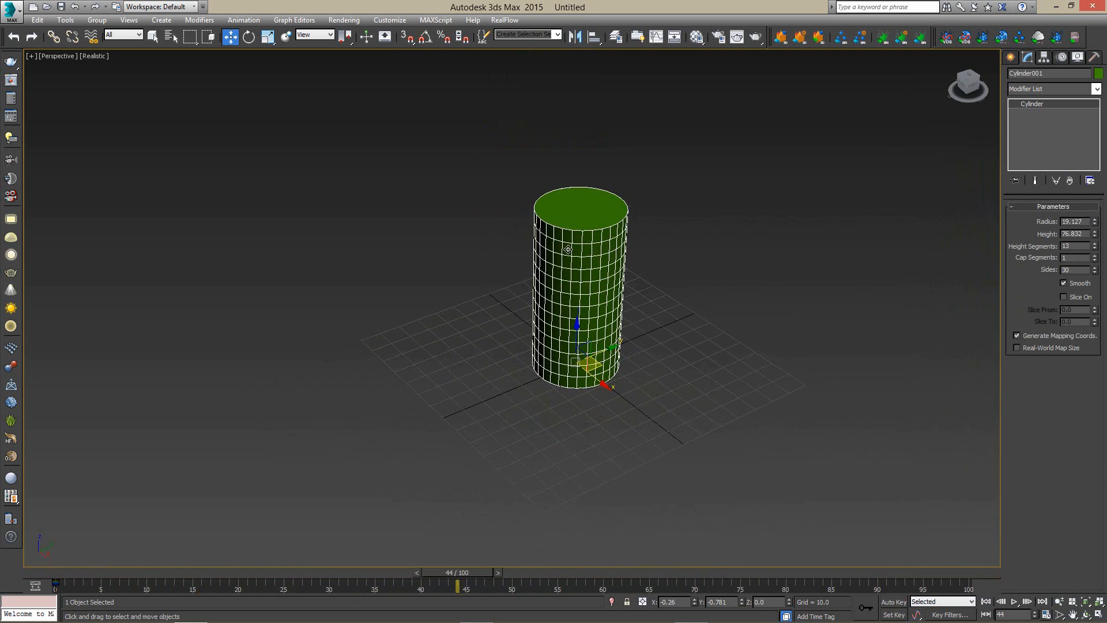
pyautogui.click(1062, 90)
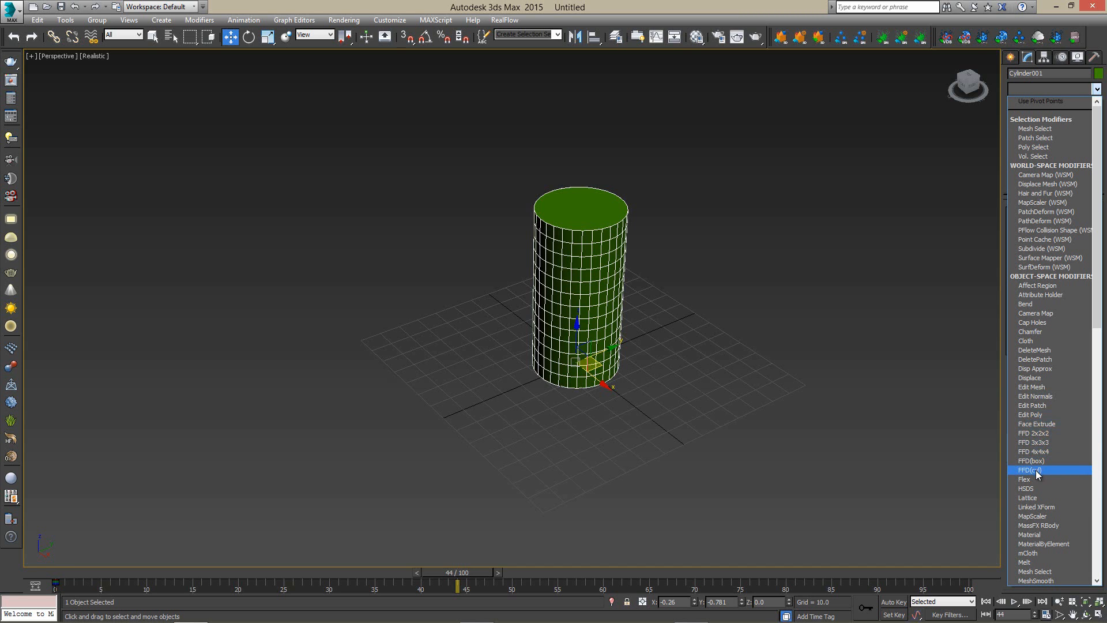
pyautogui.click(1040, 434)
pyautogui.scroll(4, 714, 297)
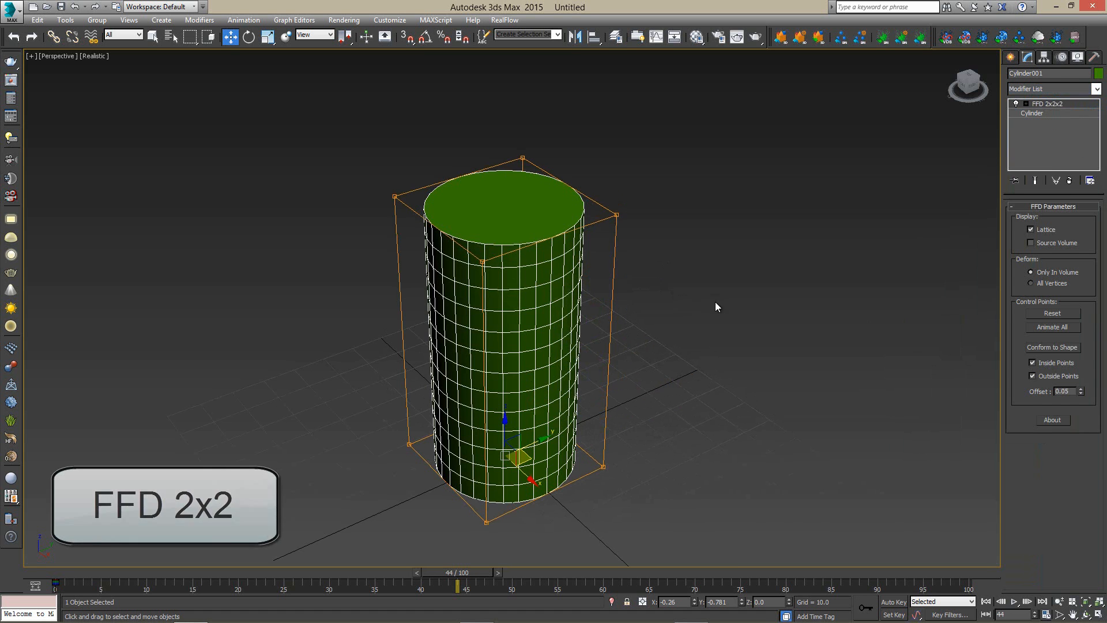
pyautogui.keyDown('alt'); pyautogui.moveTo(662, 320); pyautogui.dragTo(625, 294, button='middle'); pyautogui.keyUp('alt')
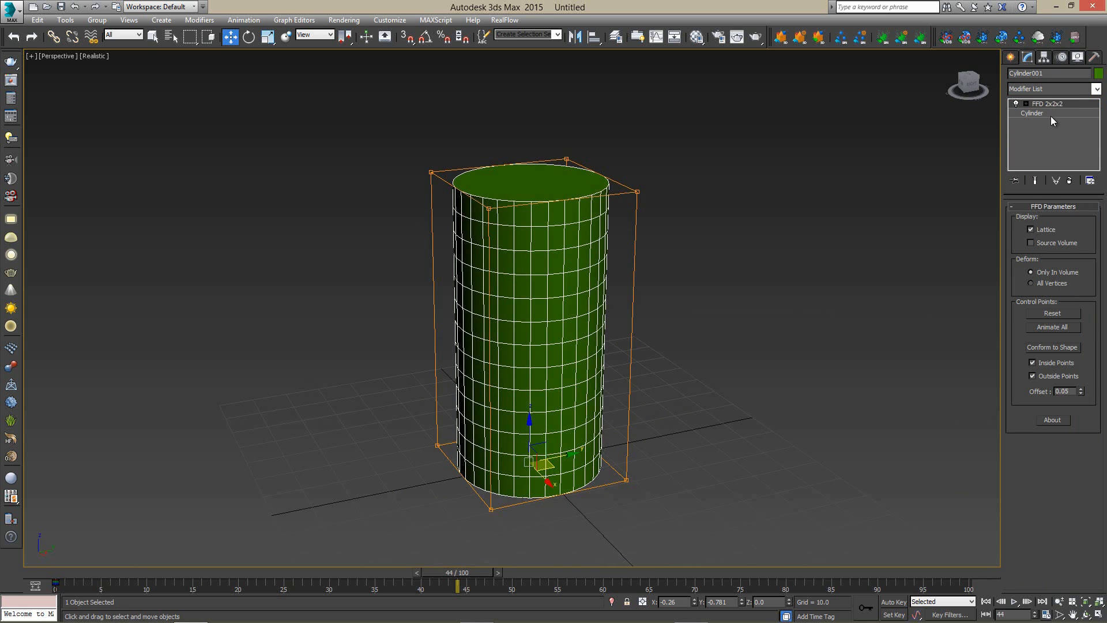
# Enter the FFD 2x2x2 modifier's Control Points level and try moving a single upper corner point of the lattice
pyautogui.click(1026, 104)
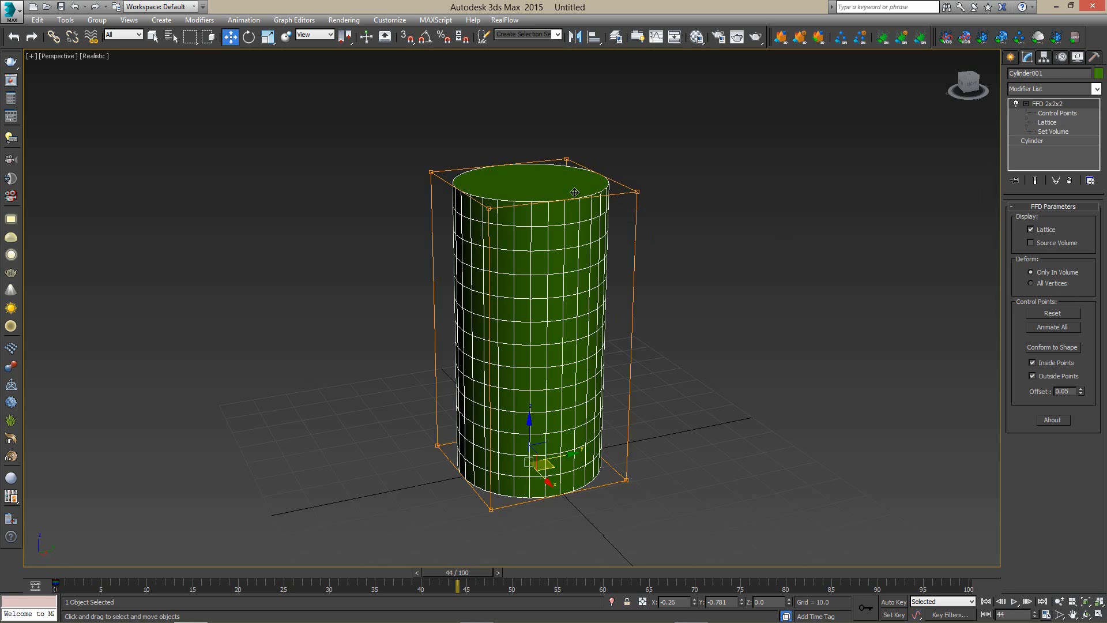
pyautogui.click(1050, 113)
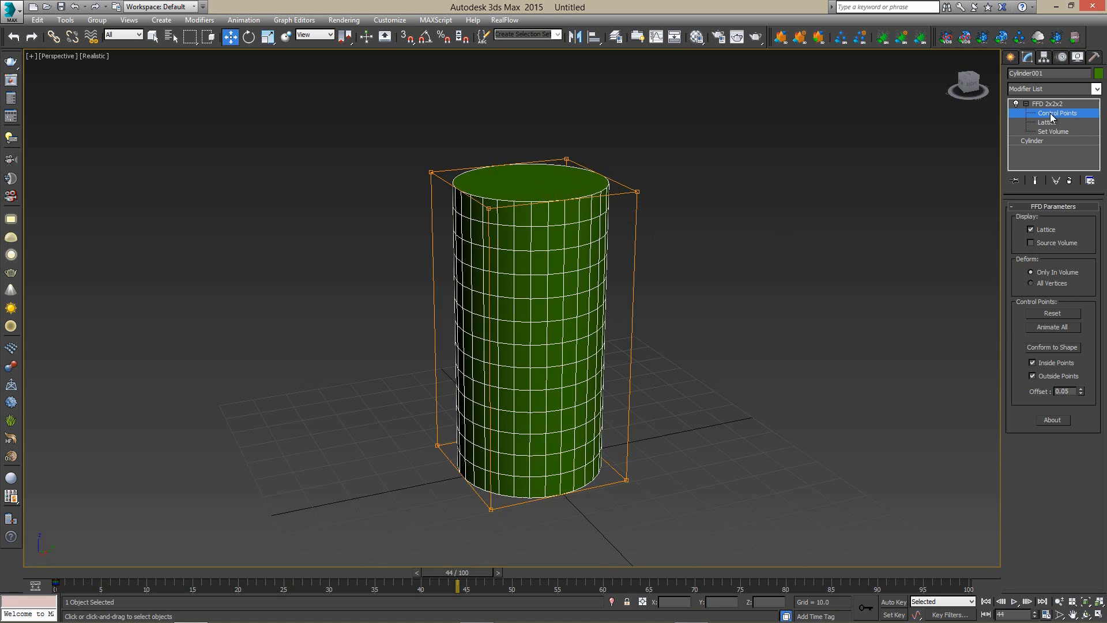
pyautogui.click(637, 192)
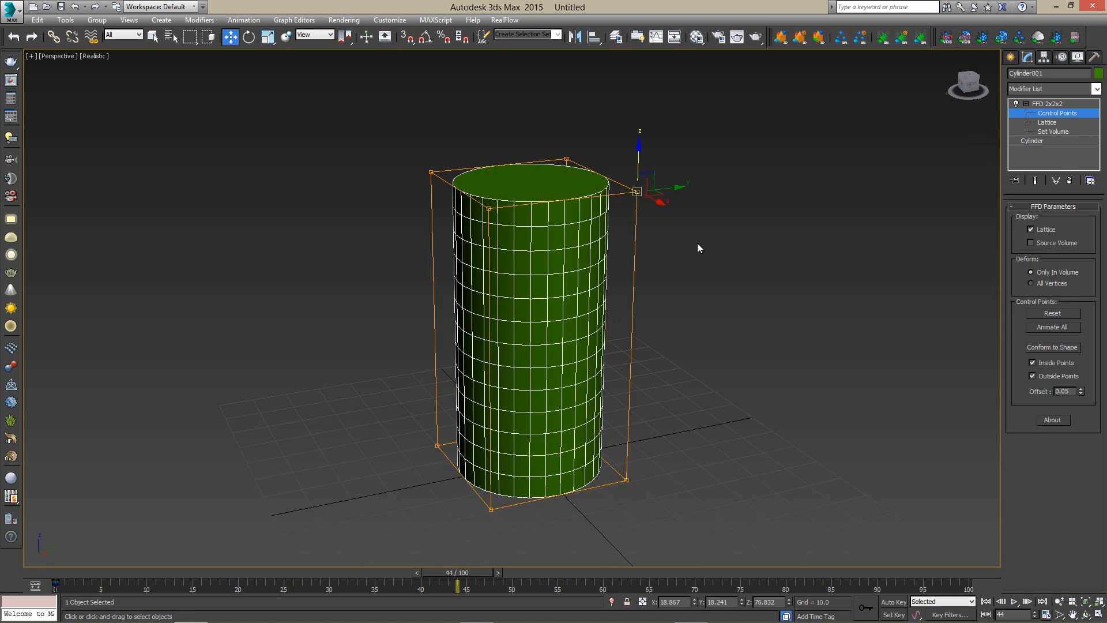
pyautogui.keyDown('alt'); pyautogui.moveTo(678, 197); pyautogui.dragTo(671, 203, button='middle'); pyautogui.keyUp('alt')
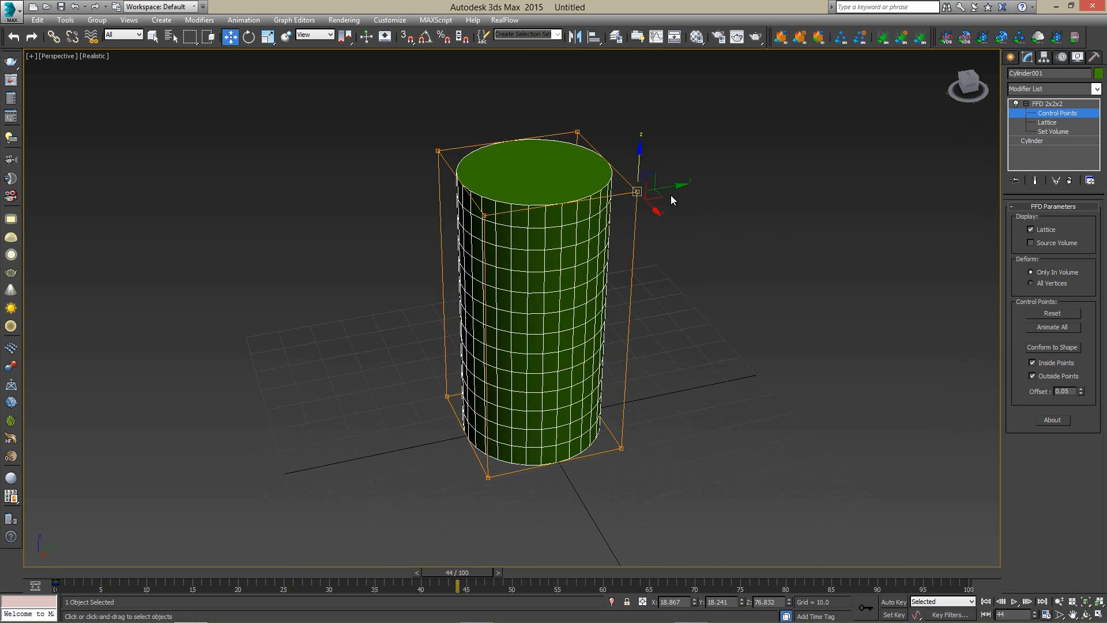
pyautogui.moveTo(669, 187)
pyautogui.mouseDown()
pyautogui.moveTo(546, 202)
pyautogui.moveTo(668, 198)
pyautogui.mouseUp()
# Select the four upper lattice control points and try moving and uniformly scaling them to deform the cylinder's top
pyautogui.moveTo(410, 261); pyautogui.dragTo(410, 260)
pyautogui.moveTo(566, 165); pyautogui.dragTo(528, 199)
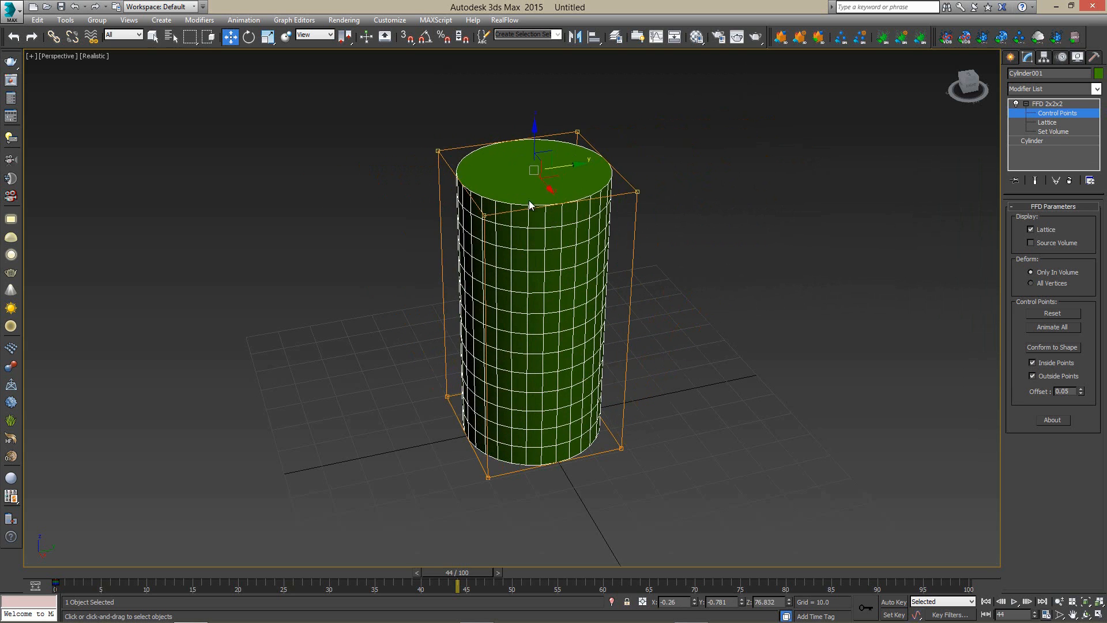
pyautogui.click(267, 38)
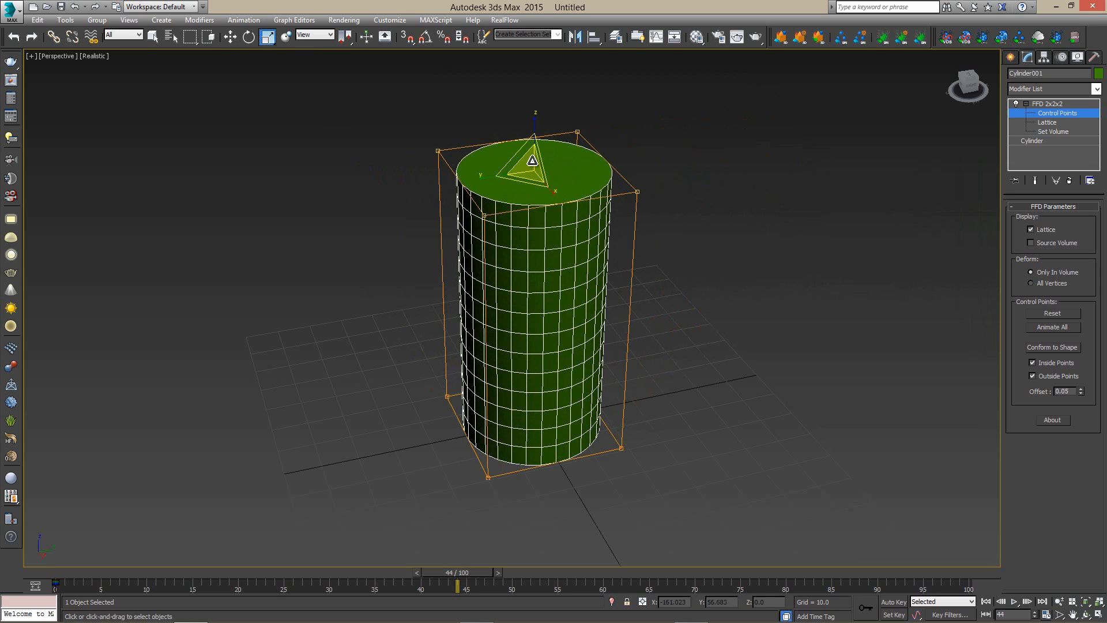
pyautogui.moveTo(530, 164); pyautogui.dragTo(593, 199)
pyautogui.keyDown('alt'); pyautogui.moveTo(612, 316); pyautogui.dragTo(629, 297, button='middle'); pyautogui.keyUp('alt')
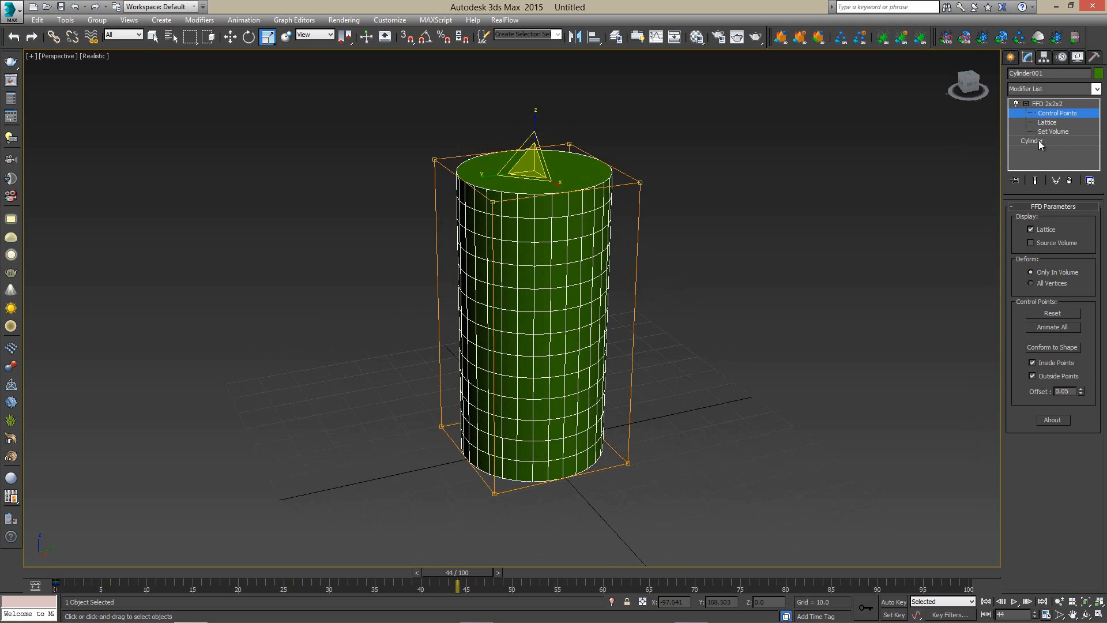
# Remove the FFD 2x2x2 modifier and add an FFD 4x4x4 modifier to the cylinder
pyautogui.click(1026, 104)
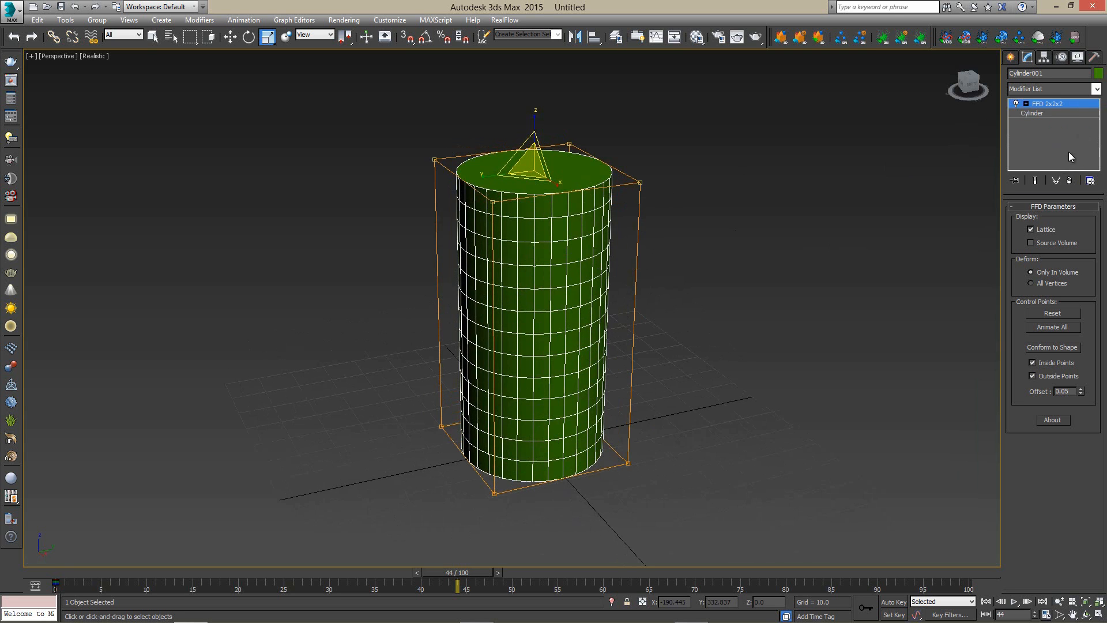
pyautogui.click(1070, 181)
pyautogui.click(1096, 89)
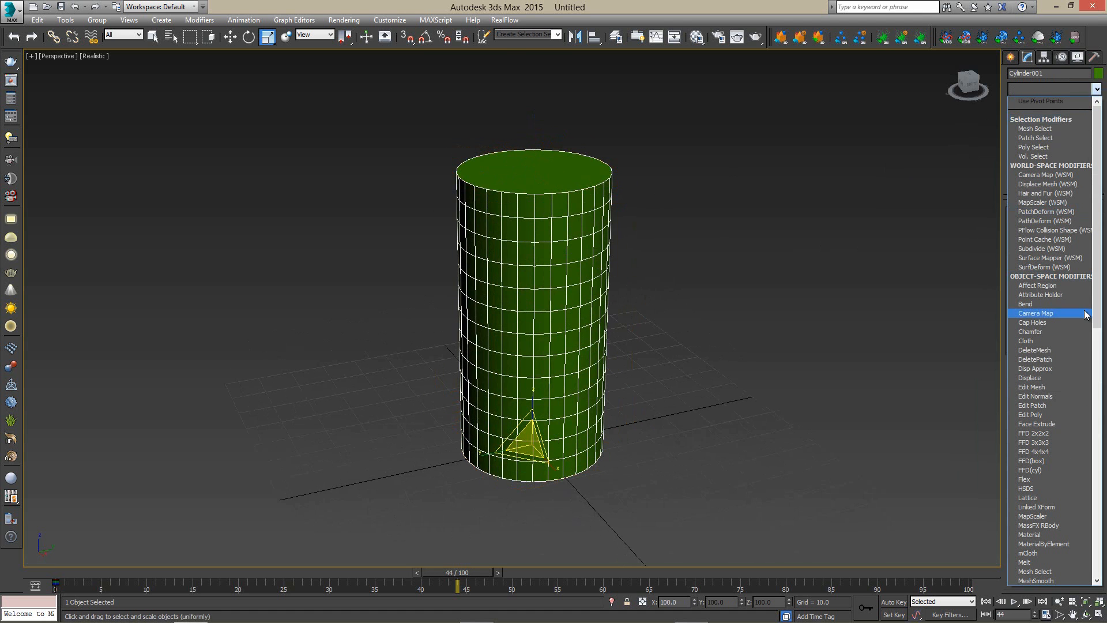
pyautogui.click(1043, 452)
# Select the two middle rows of FFD 4x4x4 control points and scale them inward to narrow the cylinder's waist
pyautogui.keyDown('alt'); pyautogui.moveTo(733, 325); pyautogui.dragTo(702, 303, button='middle'); pyautogui.keyUp('alt')
pyautogui.keyDown('alt'); pyautogui.moveTo(608, 375); pyautogui.dragTo(681, 394, button='middle'); pyautogui.keyUp('alt')
pyautogui.click(1026, 104)
pyautogui.click(1056, 112)
pyautogui.keyDown('alt'); pyautogui.moveTo(679, 262); pyautogui.dragTo(683, 246, button='middle'); pyautogui.keyUp('alt')
pyautogui.moveTo(681, 238); pyautogui.dragTo(340, 403)
pyautogui.moveTo(531, 304); pyautogui.dragTo(583, 326)
# Select the top row of lattice control points and move it along the Y axis to about -45.4, curving the cylinder sideways
pyautogui.press('w')
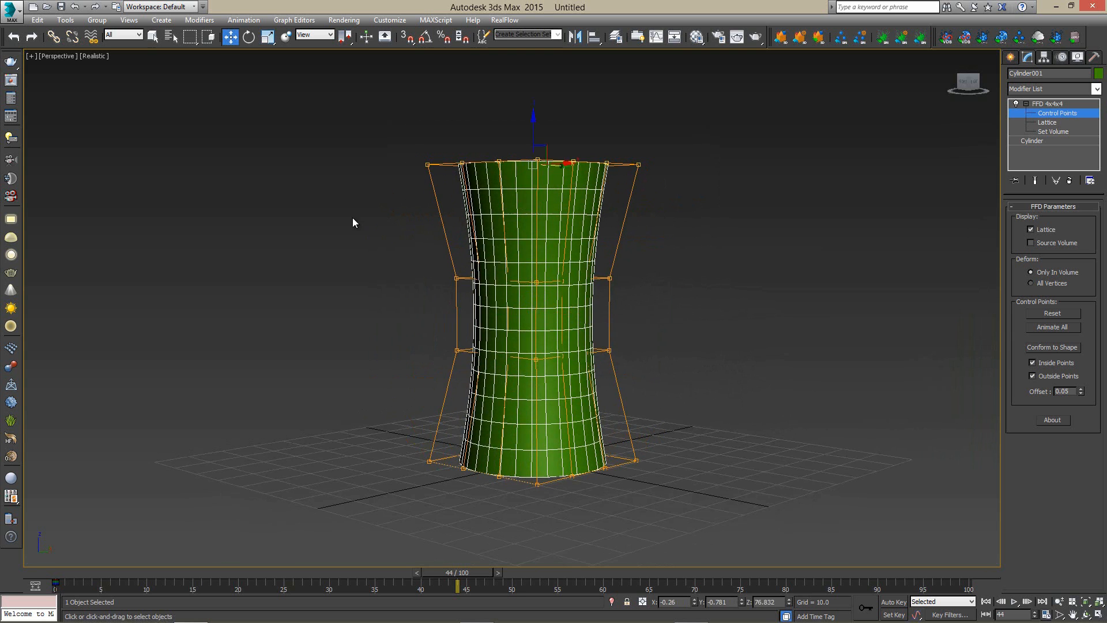
pyautogui.moveTo(353, 222); pyautogui.dragTo(352, 222)
pyautogui.keyDown('alt'); pyautogui.moveTo(548, 225); pyautogui.dragTo(552, 244, button='middle'); pyautogui.keyUp('alt')
pyautogui.moveTo(563, 164); pyautogui.dragTo(426, 253)
pyautogui.keyDown('alt'); pyautogui.moveTo(425, 252); pyautogui.dragTo(465, 234, button='middle'); pyautogui.keyUp('alt')
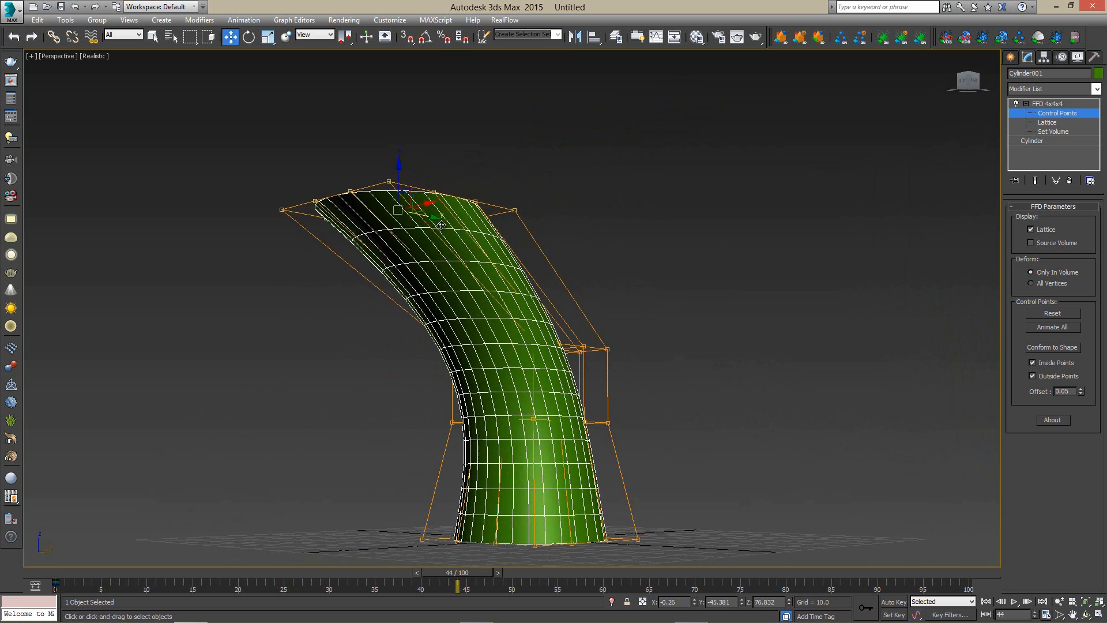
# At the Cylinder level of the modifier stack, turn on the end-result display and set the height segments to 10
pyautogui.moveTo(526, 422); pyautogui.dragTo(537, 367, button='middle')
pyautogui.keyDown('alt'); pyautogui.moveTo(501, 283); pyautogui.dragTo(540, 304, button='middle'); pyautogui.keyUp('alt')
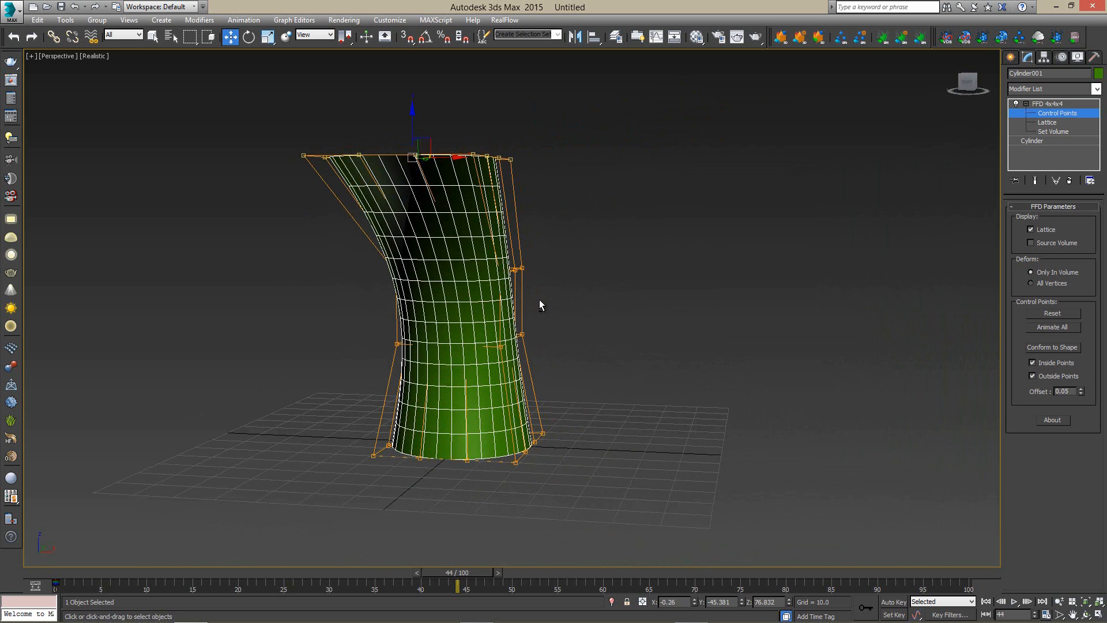
pyautogui.click(1032, 141)
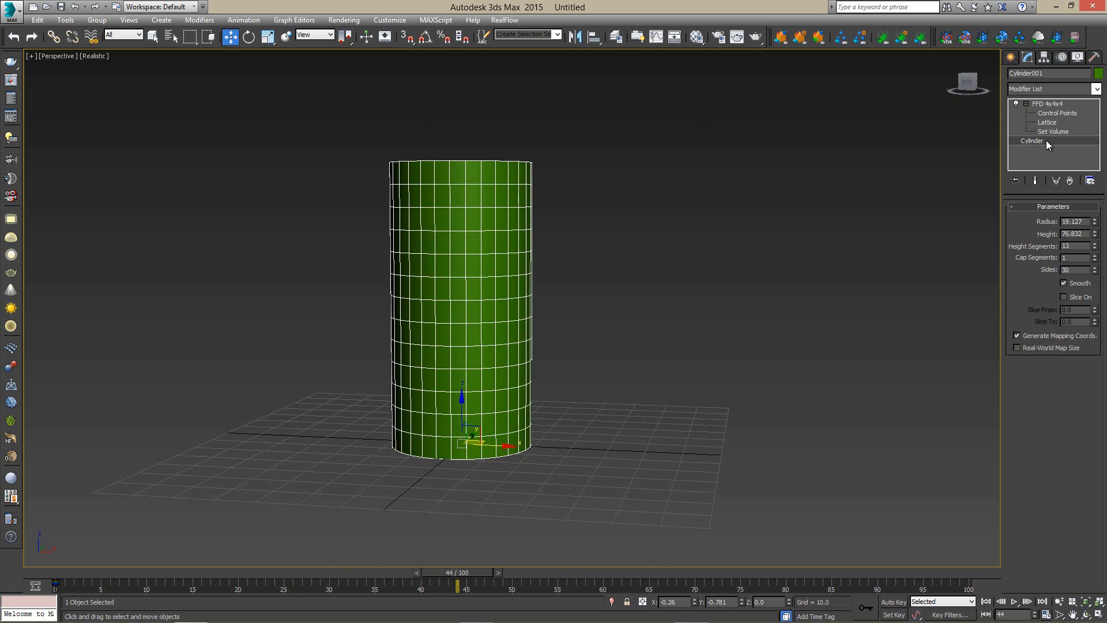
pyautogui.click(1036, 181)
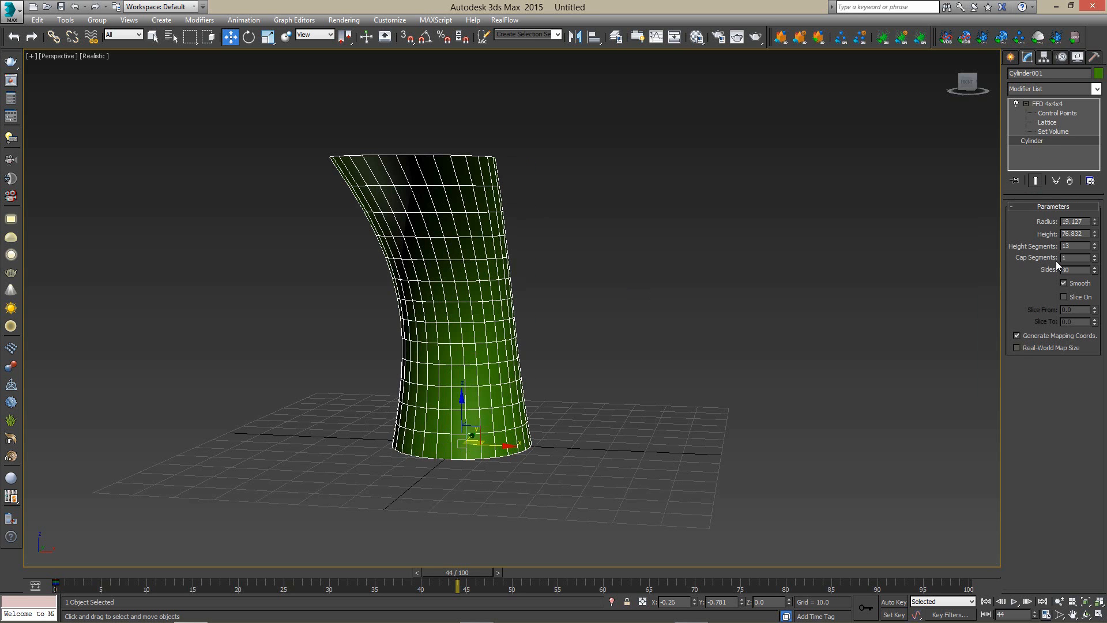
pyautogui.moveTo(1094, 246)
pyautogui.mouseDown()
pyautogui.moveTo(1098, 318)
pyautogui.moveTo(1098, 264)
pyautogui.mouseUp()
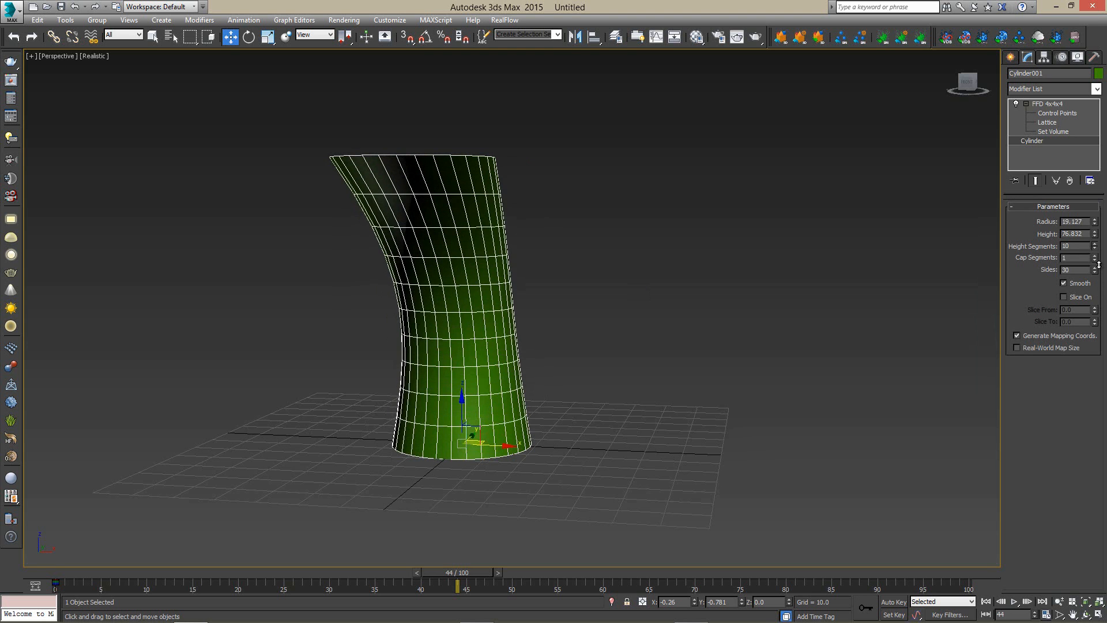
pyautogui.keyDown('alt'); pyautogui.moveTo(714, 261); pyautogui.dragTo(615, 289, button='middle'); pyautogui.keyUp('alt')
# Remove the FFD 4x4x4 modifier and add an FFD(cyl) modifier to the cylinder
pyautogui.click(1067, 104)
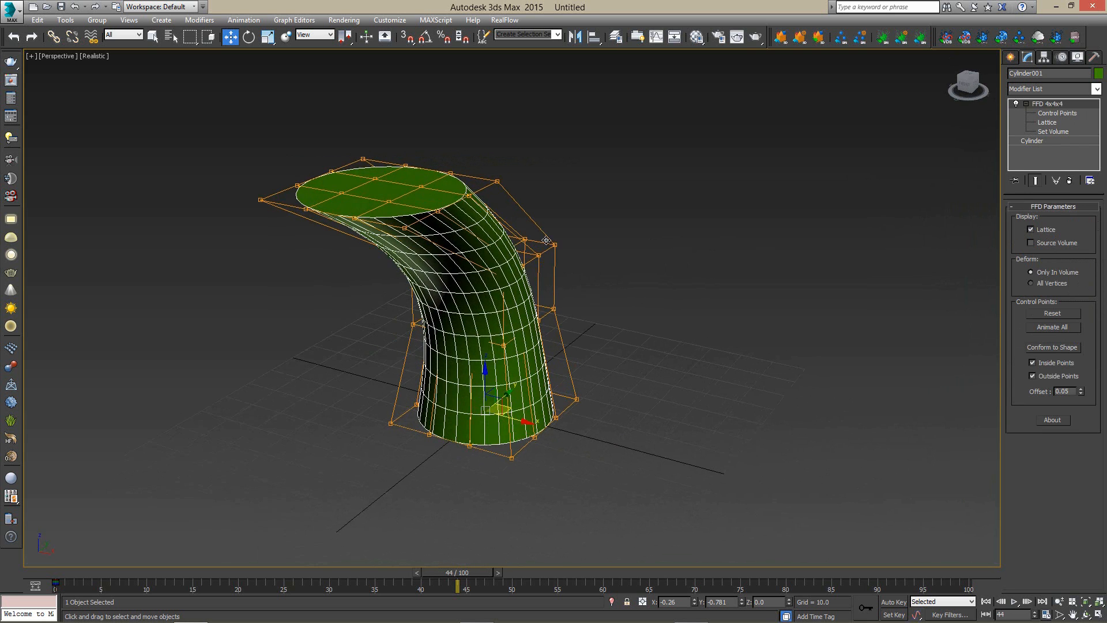
pyautogui.keyDown('alt'); pyautogui.moveTo(460, 248); pyautogui.dragTo(462, 264, button='middle'); pyautogui.keyUp('alt')
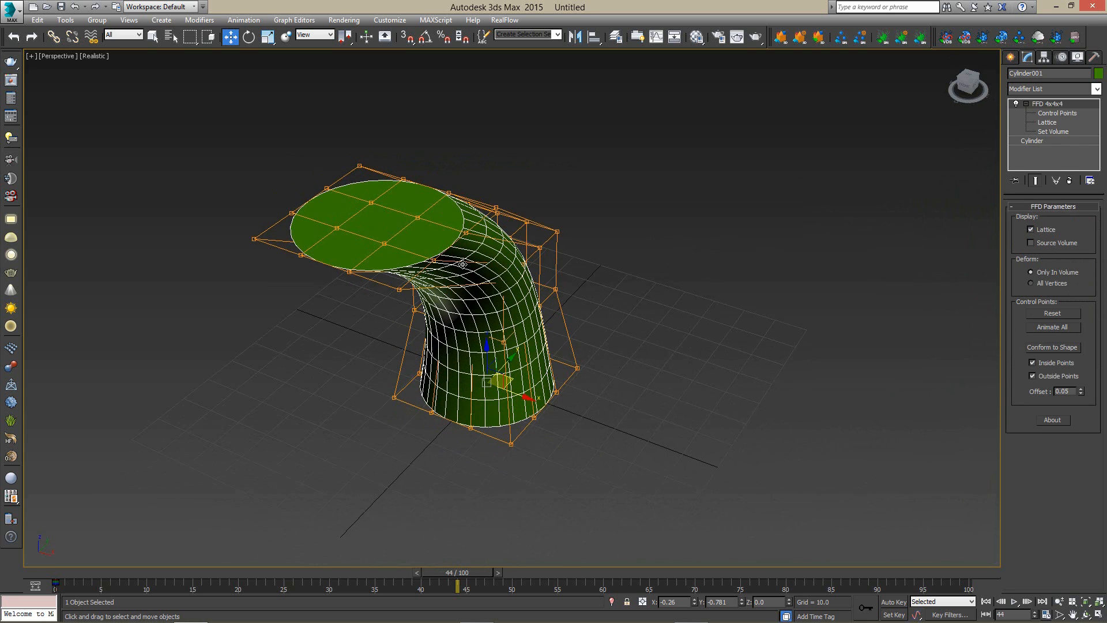
pyautogui.click(1071, 180)
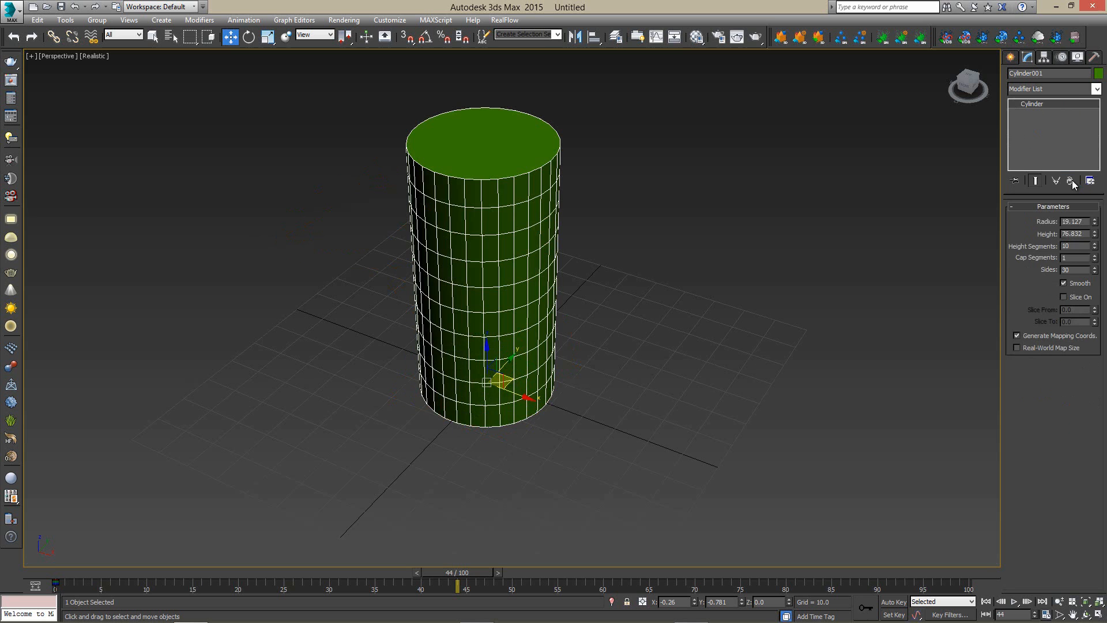
pyautogui.click(1074, 86)
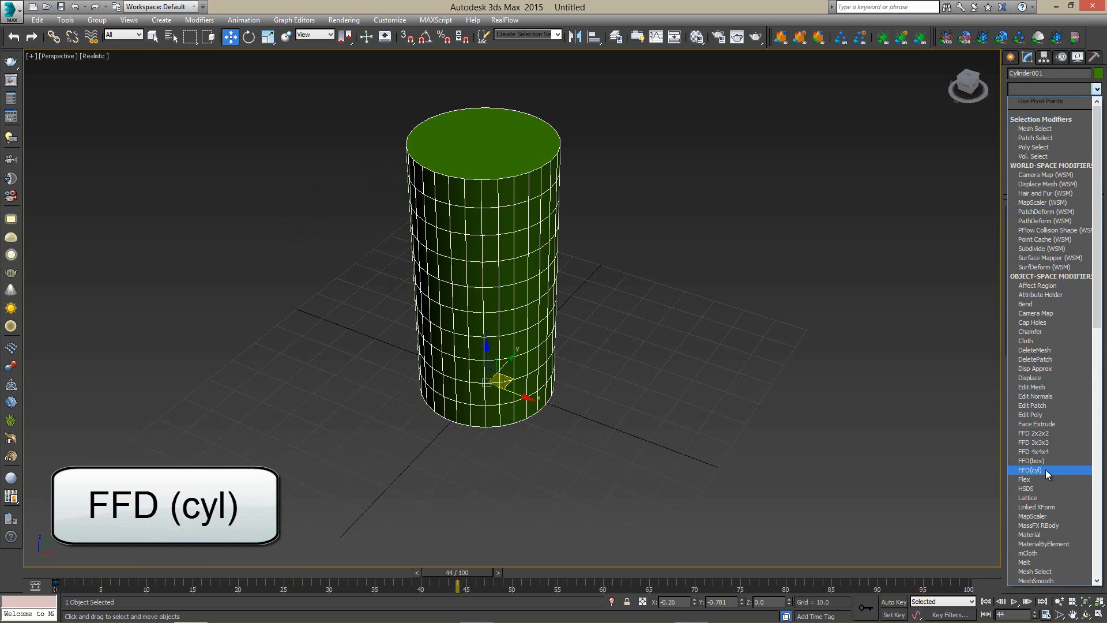
pyautogui.click(1031, 471)
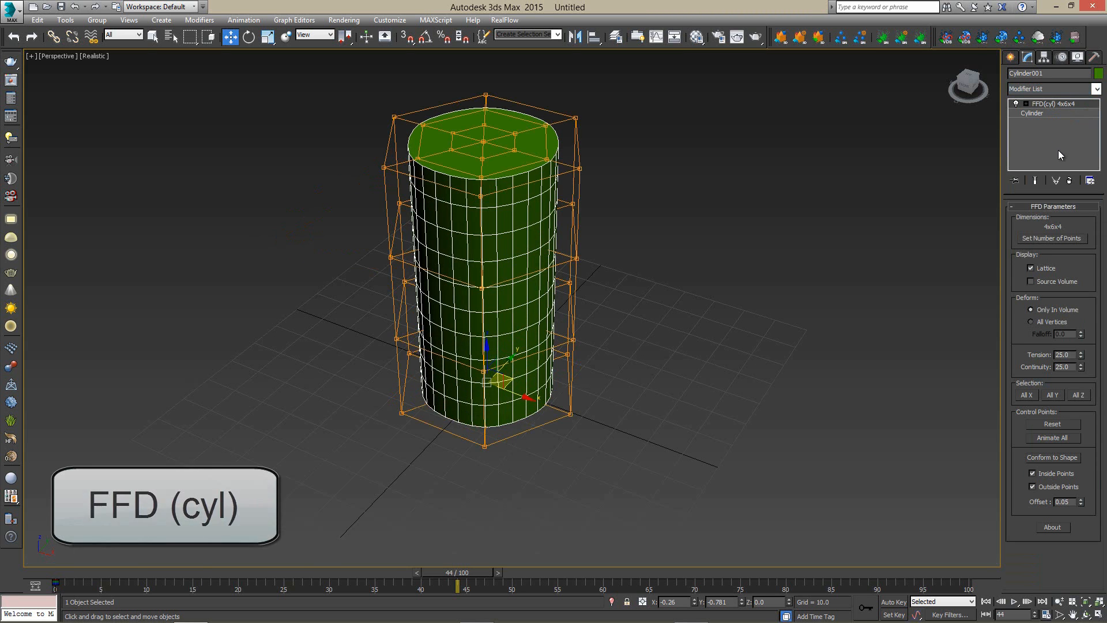
# Temporarily swap the FFD(cyl) modifier for FFD 4x4x4 to compare the lattices, and re-add FFD(cyl)
pyautogui.click(1069, 180)
pyautogui.click(1096, 89)
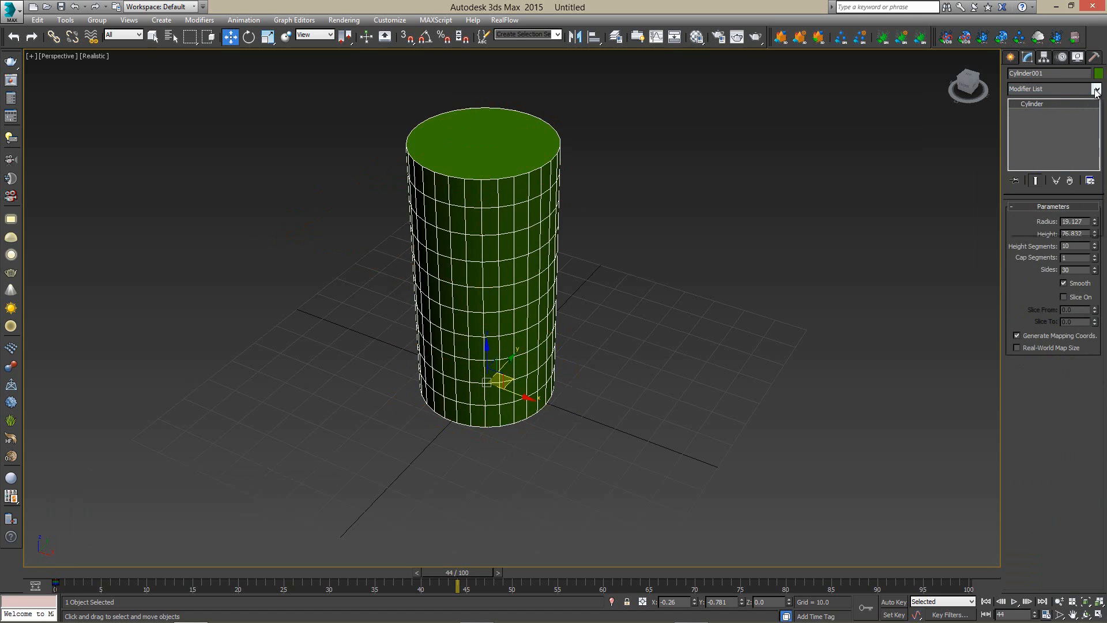
pyautogui.click(1037, 452)
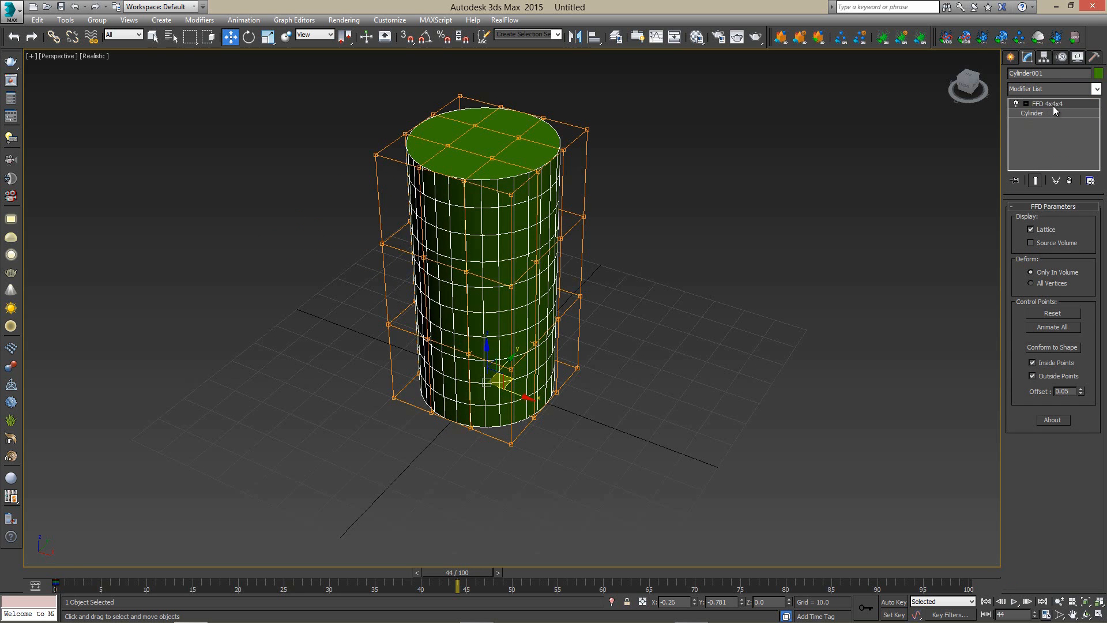
pyautogui.click(1069, 181)
pyautogui.click(1096, 89)
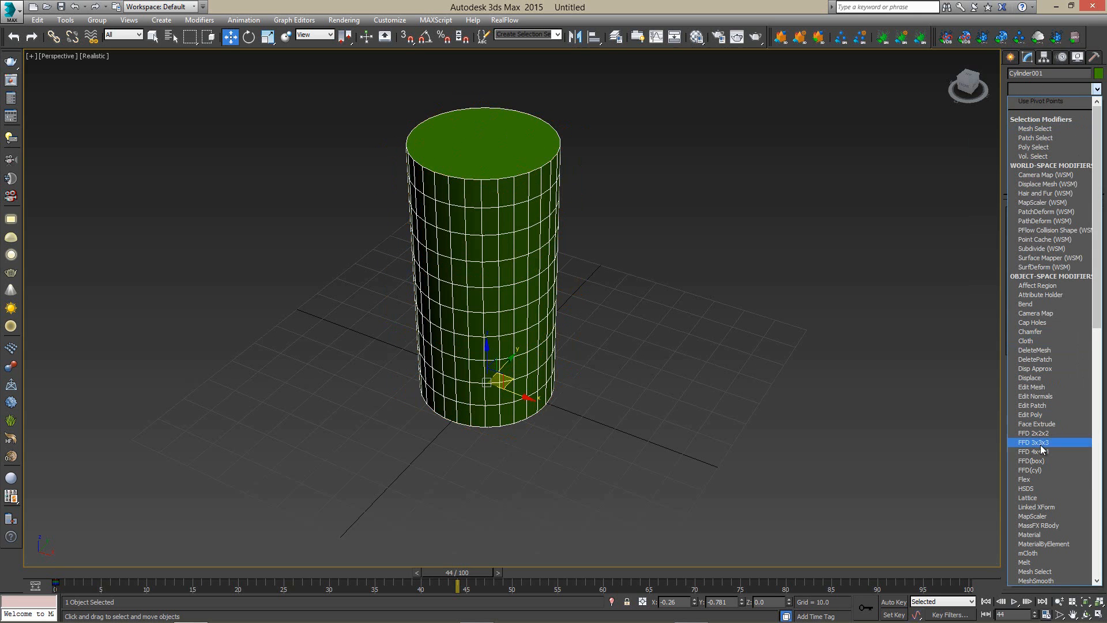
pyautogui.click(1047, 469)
# Review the FFD(cyl) lattice's side, radial and height point counts and accept them without changes
pyautogui.click(1060, 238)
pyautogui.moveTo(562, 279); pyautogui.dragTo(766, 174)
pyautogui.click(738, 213)
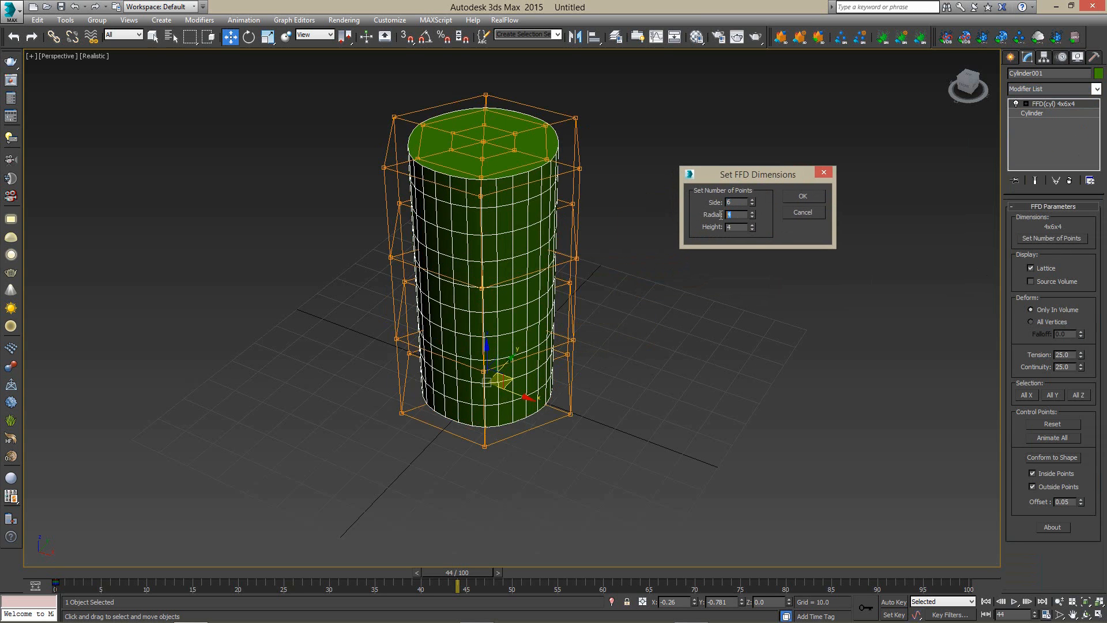
pyautogui.doubleClick(729, 202)
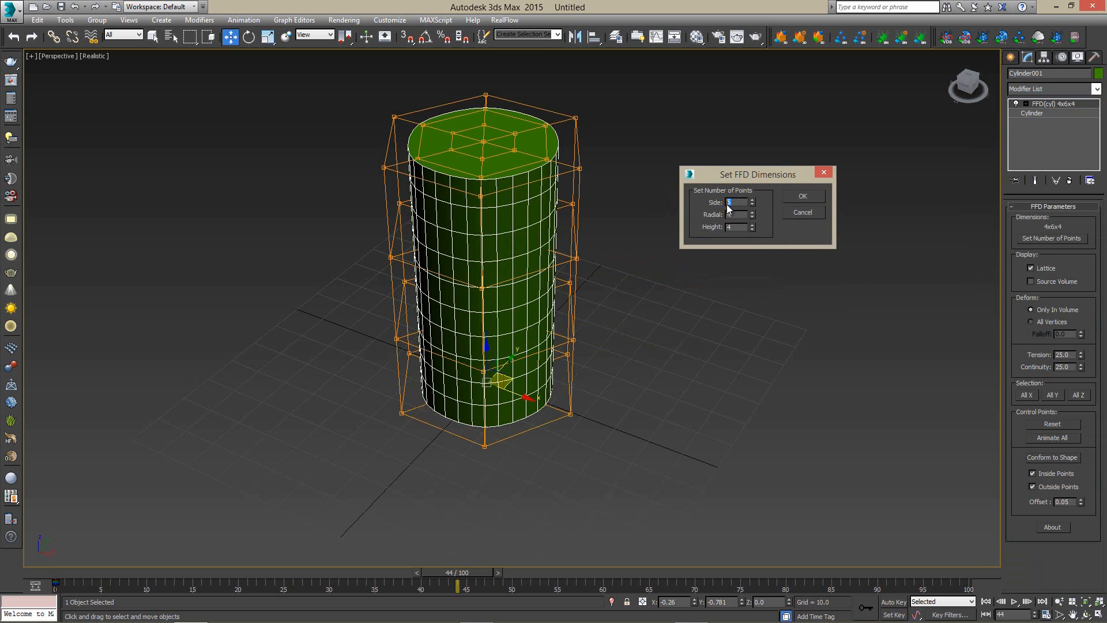
pyautogui.click(801, 197)
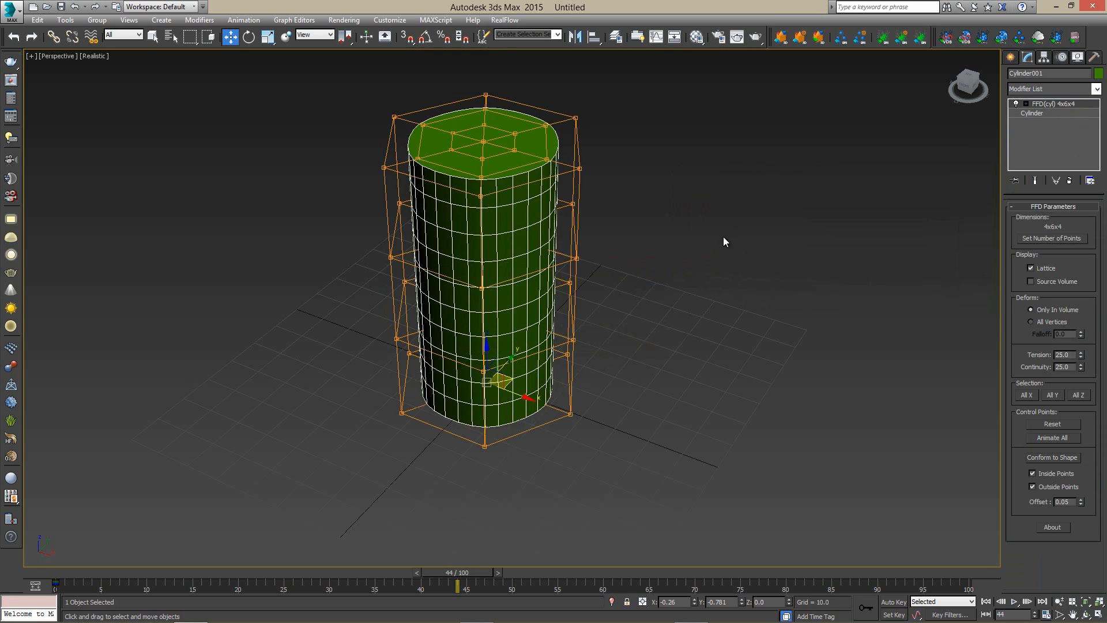
# Expand the FFD(cyl) modifier and look through its Control Points, Lattice and Set Volume sub-levels
pyautogui.moveTo(721, 239); pyautogui.dragTo(727, 290, button='middle')
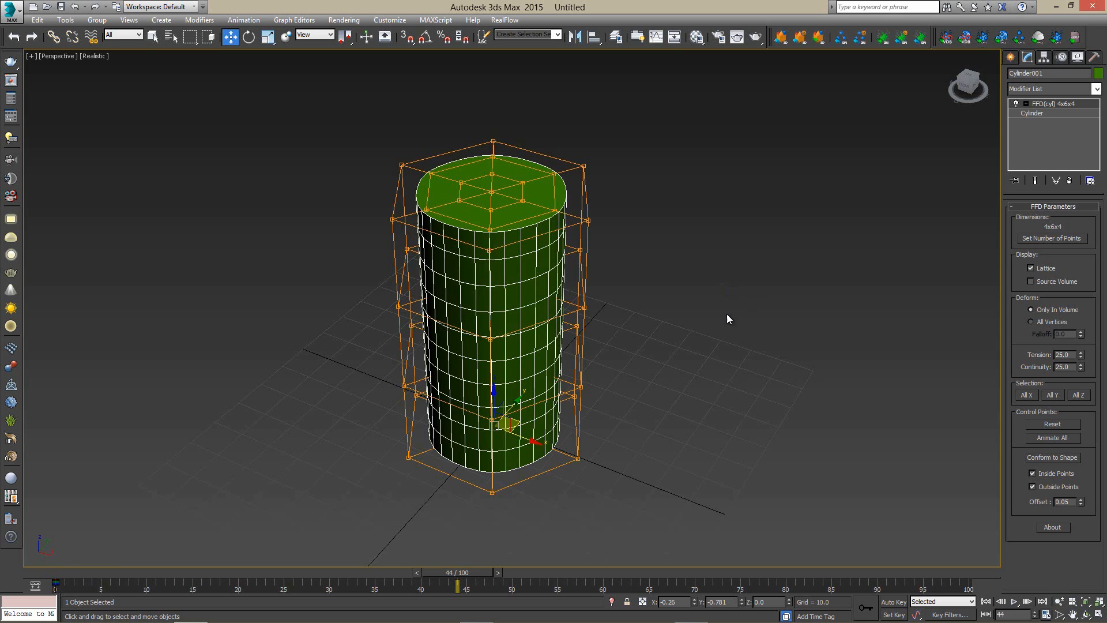
pyautogui.keyDown('alt'); pyautogui.moveTo(567, 266); pyautogui.dragTo(588, 207, button='middle'); pyautogui.keyUp('alt')
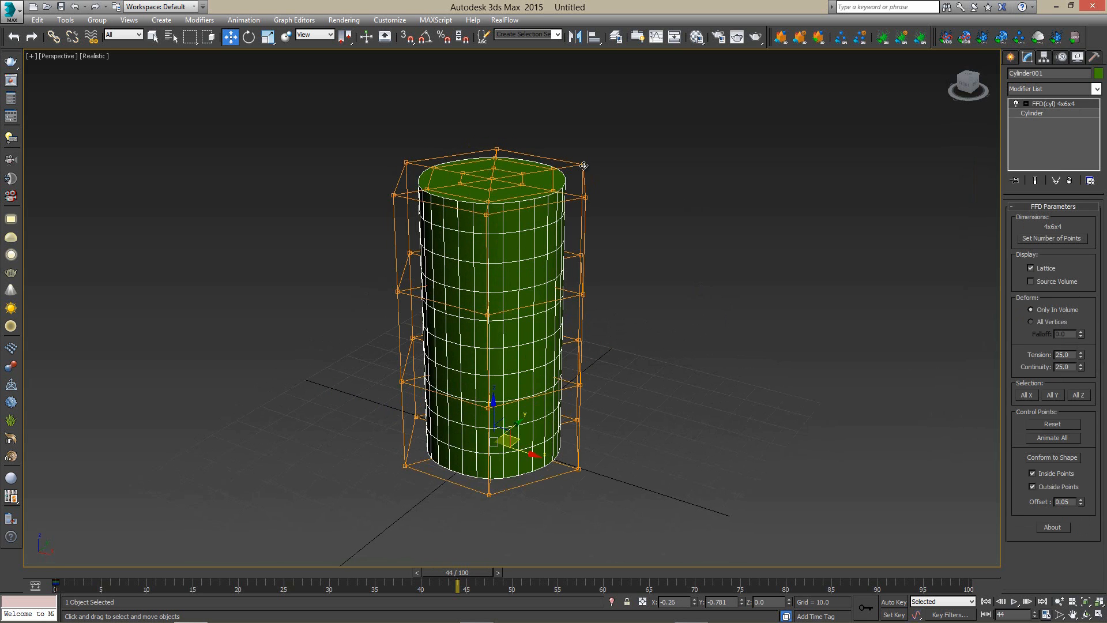
pyautogui.click(1026, 104)
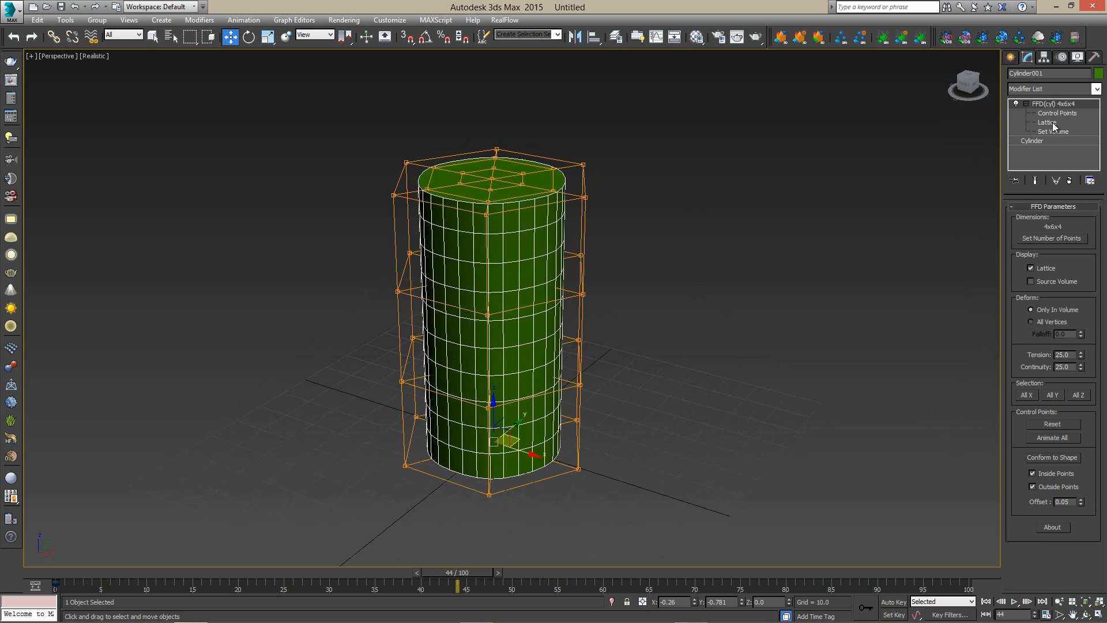
pyautogui.click(1048, 122)
pyautogui.click(1050, 131)
pyautogui.click(1051, 114)
pyautogui.click(1049, 123)
pyautogui.click(1046, 131)
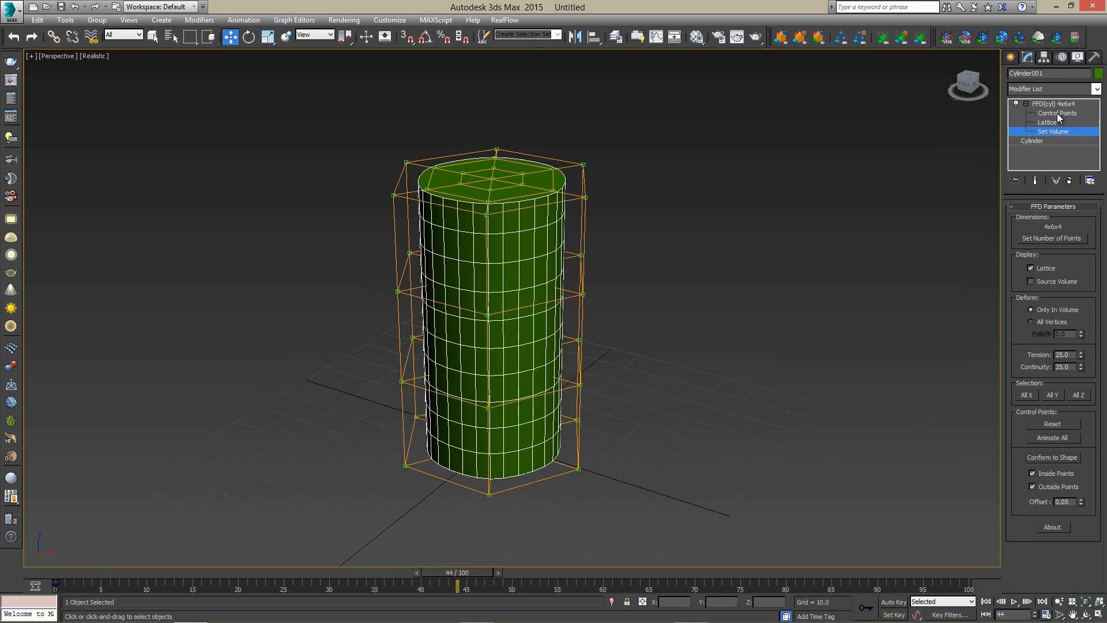
# Select the centre control point of the FFD(cyl) lattice's top face and raise it along Z to about 87.4
pyautogui.click(1056, 113)
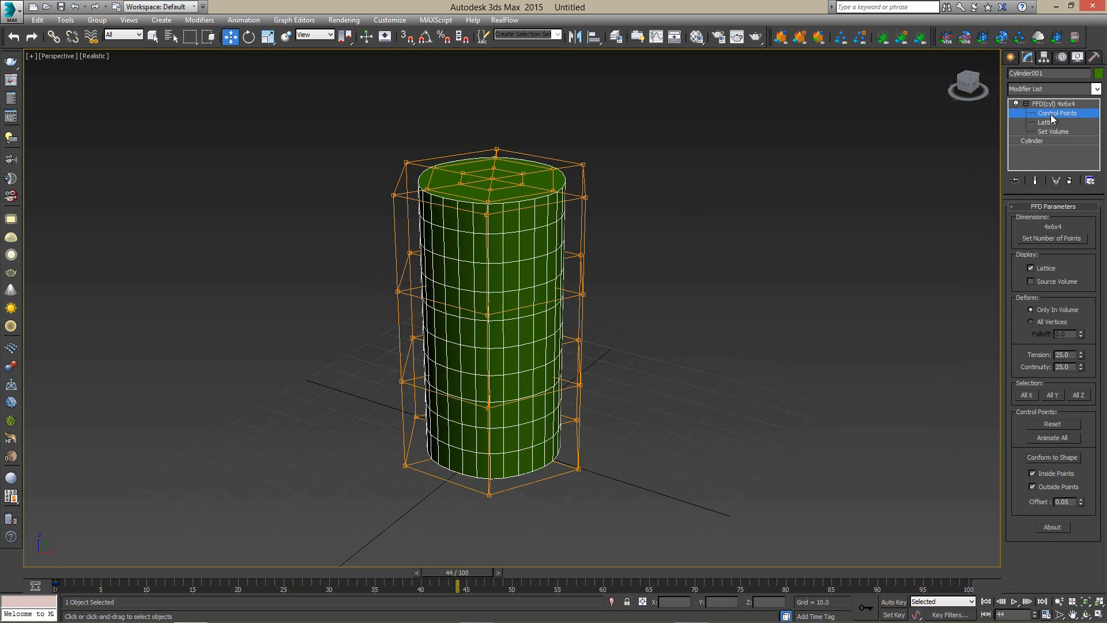
pyautogui.keyDown('alt'); pyautogui.moveTo(611, 190); pyautogui.dragTo(634, 256, button='middle'); pyautogui.keyUp('alt')
pyautogui.click(556, 197)
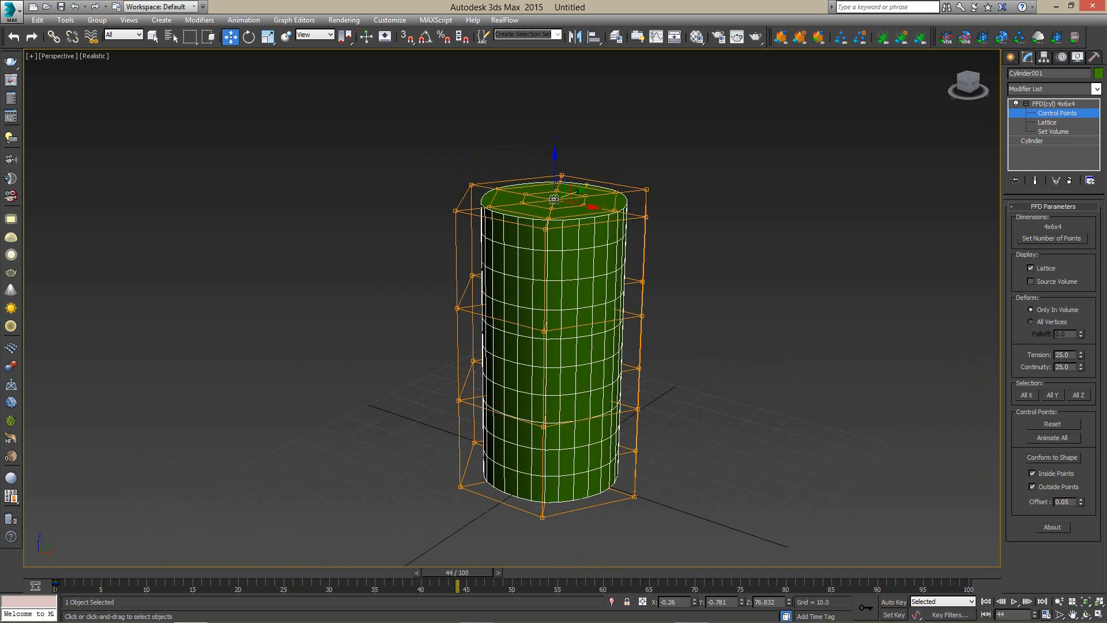
pyautogui.moveTo(555, 170); pyautogui.dragTo(559, 138)
pyautogui.keyDown('alt'); pyautogui.moveTo(566, 150); pyautogui.dragTo(568, 343, button='middle'); pyautogui.keyUp('alt')
pyautogui.scroll(3, 568, 344)
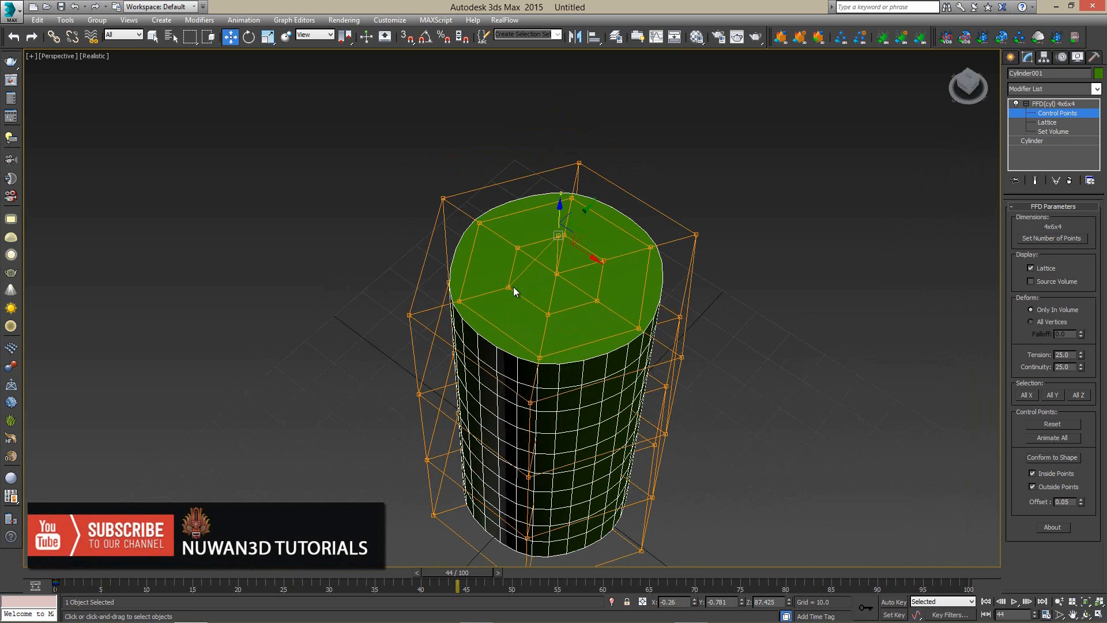
# Increase the cap segments of the base Cylinder to subdivide its top face
pyautogui.click(1045, 143)
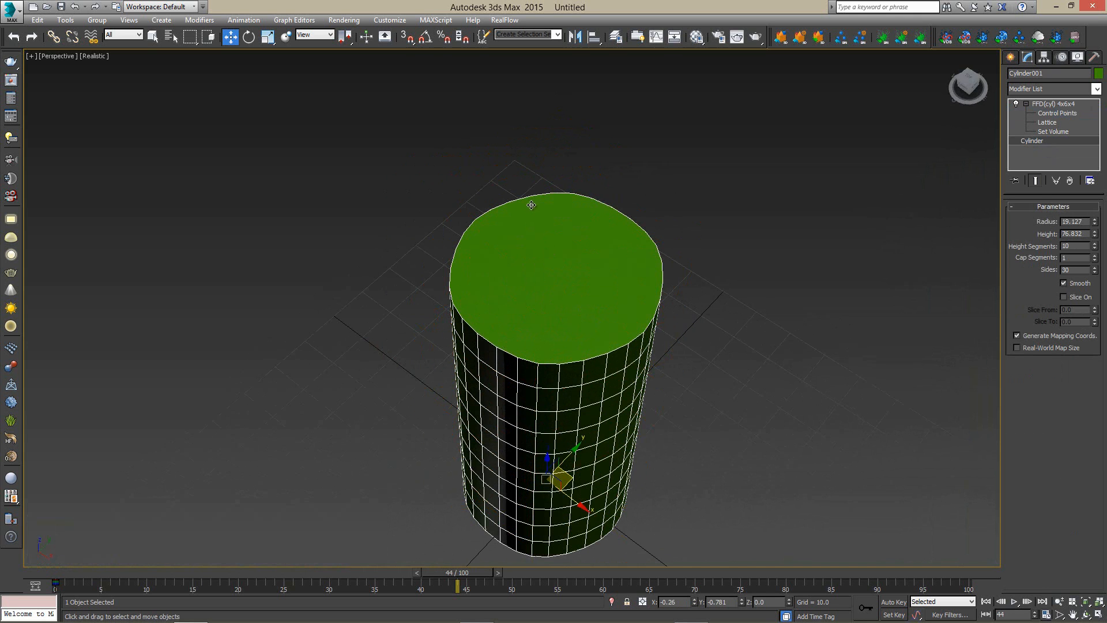
pyautogui.click(1095, 256)
pyautogui.click(1094, 255)
pyautogui.click(1095, 256)
pyautogui.click(1095, 256)
pyautogui.keyDown('alt'); pyautogui.moveTo(536, 294); pyautogui.dragTo(608, 262, button='middle'); pyautogui.keyUp('alt')
# Return to the FFD(cyl) modifier and lower the centre top control point along Z to about 76.9
pyautogui.click(1060, 105)
pyautogui.moveTo(558, 204); pyautogui.dragTo(566, 253)
pyautogui.keyDown('alt'); pyautogui.moveTo(583, 262); pyautogui.dragTo(694, 228, button='middle'); pyautogui.keyUp('alt')
pyautogui.moveTo(640, 398); pyautogui.dragTo(681, 304, button='middle')
pyautogui.scroll(-2, 681, 303)
# Try adjusting the lattice's control points up close, and undo the change
pyautogui.keyDown('alt'); pyautogui.moveTo(615, 271); pyautogui.dragTo(597, 287); pyautogui.keyUp('alt')
pyautogui.keyDown('alt'); pyautogui.moveTo(652, 265); pyautogui.dragTo(686, 360, button='middle'); pyautogui.keyUp('alt')
pyautogui.moveTo(669, 312); pyautogui.dragTo(631, 343, button='middle')
pyautogui.scroll(3, 608, 404)
pyautogui.moveTo(453, 311); pyautogui.dragTo(476, 376)
pyautogui.moveTo(505, 352)
pyautogui.keyDown('alt'); pyautogui.mouseDown(button='middle')
pyautogui.moveTo(506, 383)
pyautogui.moveTo(494, 389)
pyautogui.moveTo(494, 341)
pyautogui.mouseUp(button='middle'); pyautogui.keyUp('alt')
pyautogui.hotkey('ctrl', 'z')
# Region-select the two middle rows of FFD(cyl) control points around the cylinder
pyautogui.scroll(-3, 551, 421)
pyautogui.moveTo(552, 420); pyautogui.dragTo(611, 341, button='middle')
pyautogui.keyDown('alt'); pyautogui.moveTo(632, 444); pyautogui.dragTo(635, 393, button='middle'); pyautogui.keyUp('alt')
pyautogui.moveTo(631, 457); pyautogui.dragTo(633, 411, button='middle')
pyautogui.scroll(-2, 633, 411)
pyautogui.keyDown('alt'); pyautogui.moveTo(633, 411); pyautogui.dragTo(646, 434, button='middle'); pyautogui.keyUp('alt')
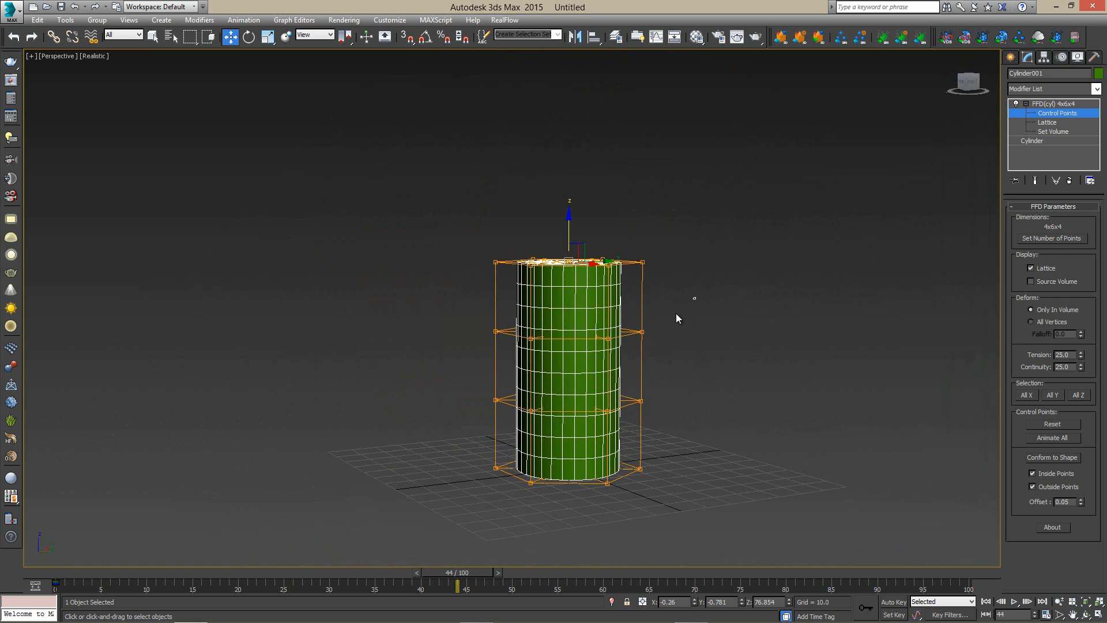
pyautogui.moveTo(395, 448); pyautogui.dragTo(395, 448)
pyautogui.keyDown('alt'); pyautogui.moveTo(524, 484); pyautogui.dragTo(564, 461, button='middle'); pyautogui.keyUp('alt')
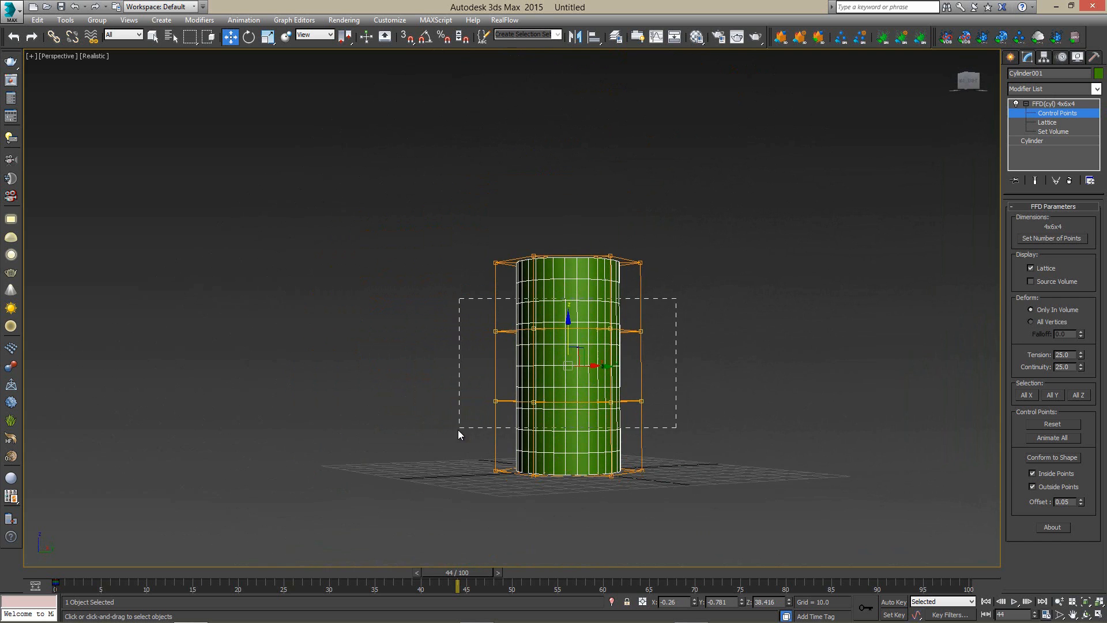
pyautogui.moveTo(457, 433); pyautogui.dragTo(458, 434)
pyautogui.keyDown('alt'); pyautogui.moveTo(601, 339); pyautogui.dragTo(625, 369, button='middle'); pyautogui.keyUp('alt')
# Turn on the SteeringWheels and pan the perspective view with the wheel
pyautogui.click(135, 21)
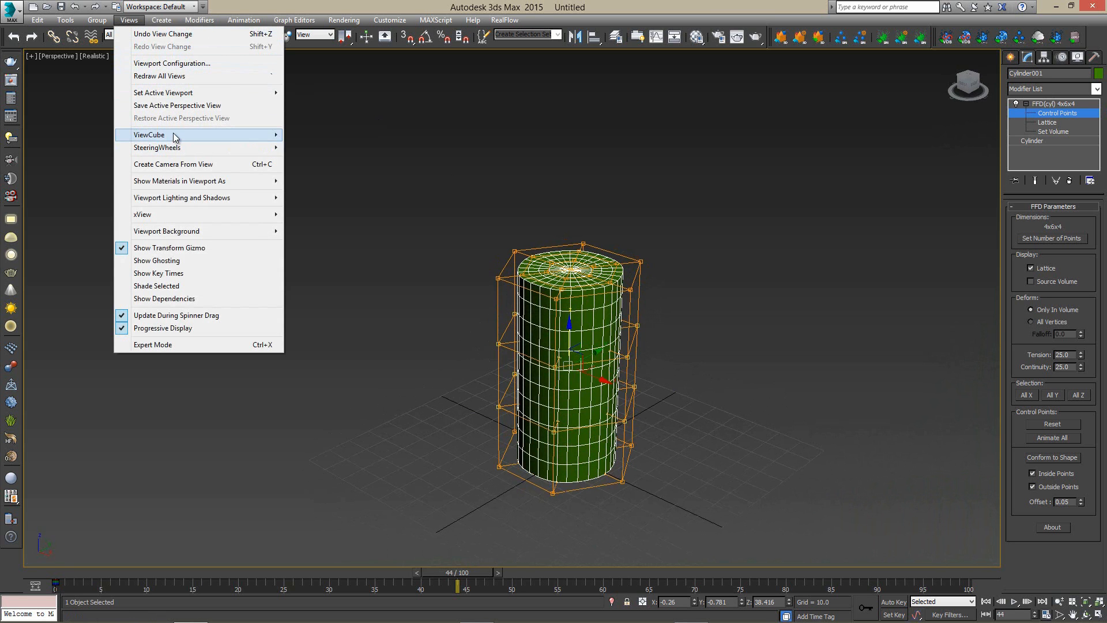
pyautogui.moveTo(172, 134)
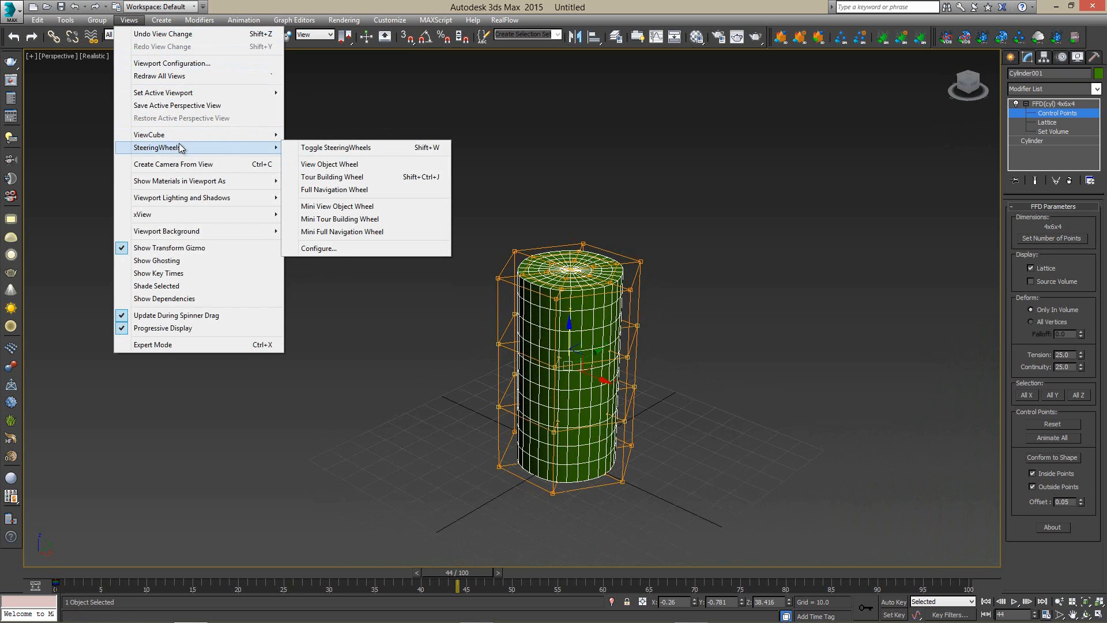
pyautogui.click(338, 148)
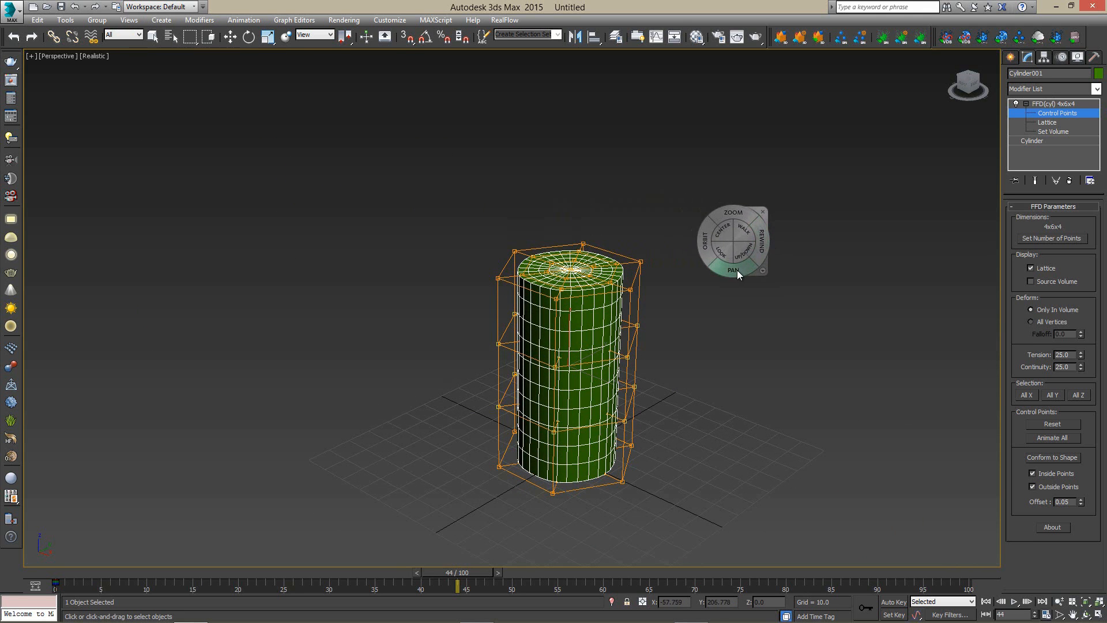
pyautogui.moveTo(735, 269)
pyautogui.mouseDown()
pyautogui.moveTo(751, 237)
pyautogui.moveTo(694, 235)
pyautogui.moveTo(689, 296)
pyautogui.moveTo(703, 249)
pyautogui.moveTo(728, 254)
pyautogui.moveTo(728, 239)
pyautogui.moveTo(729, 250)
pyautogui.mouseUp()
# Rewind through the thumbnails of earlier views with the SteeringWheel, and close the wheel
pyautogui.click(760, 282)
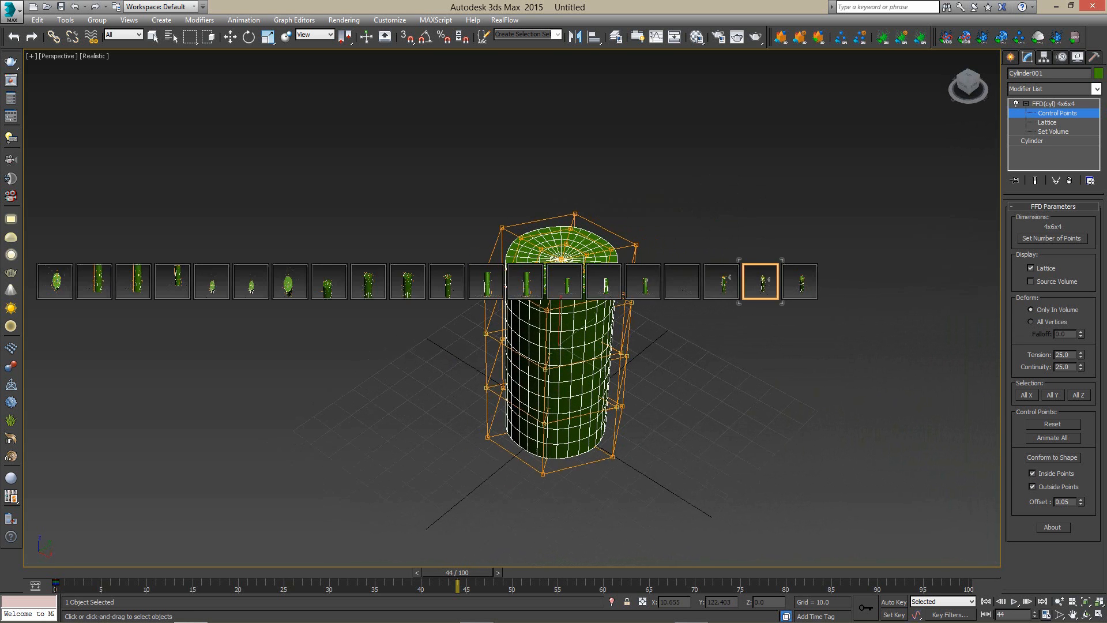
pyautogui.click(750, 284)
pyautogui.moveTo(760, 282); pyautogui.dragTo(837, 284)
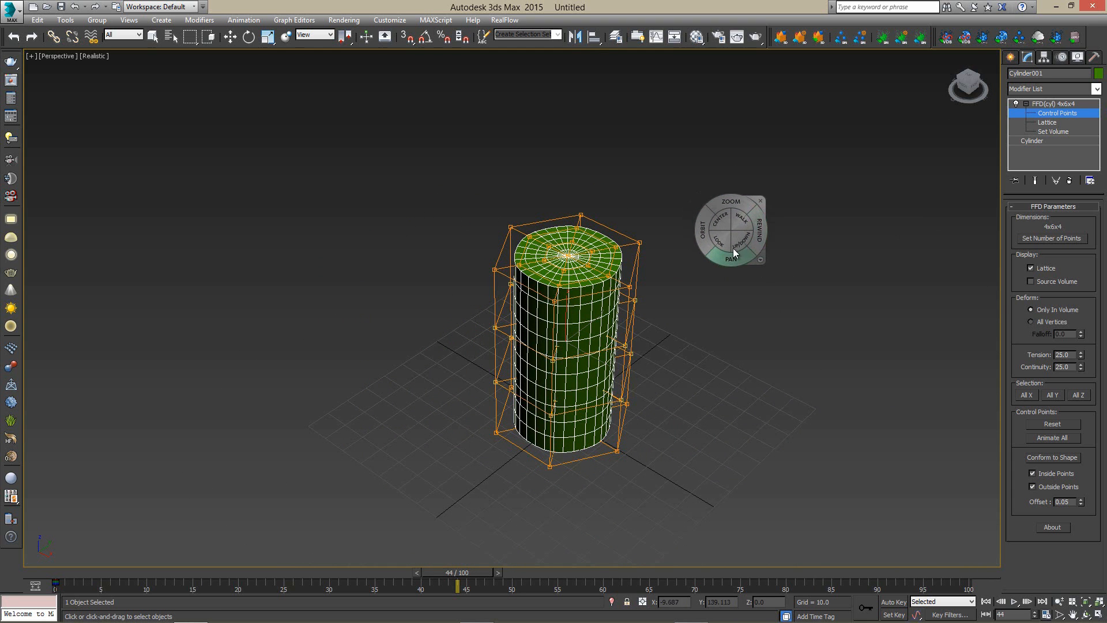
pyautogui.click(761, 202)
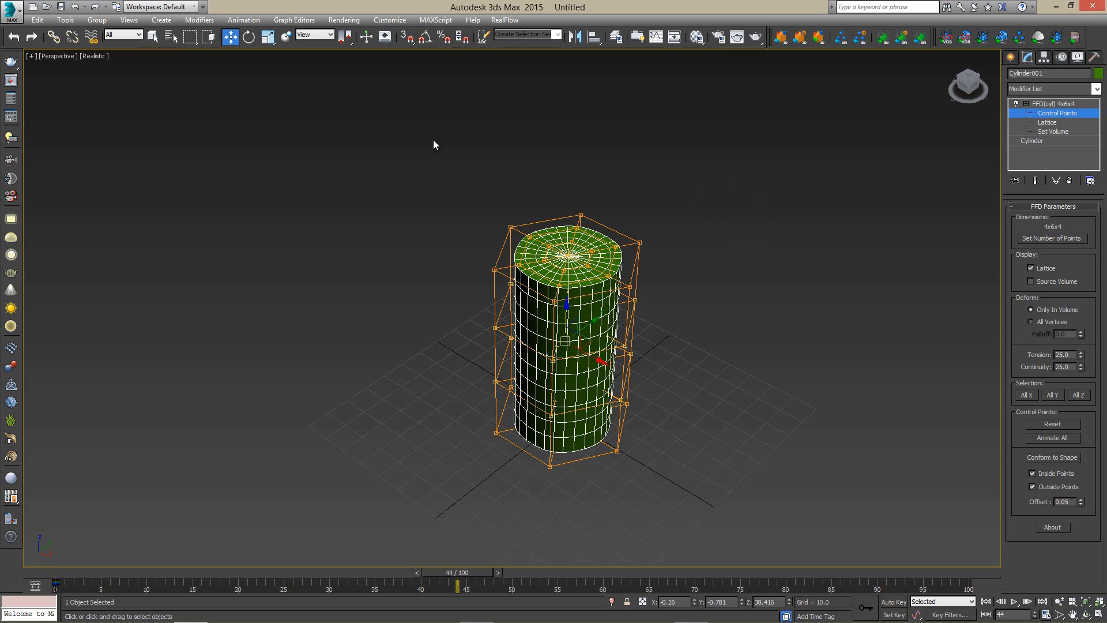
# Toggle the SteeringWheels back on in the perspective view
pyautogui.click(129, 20)
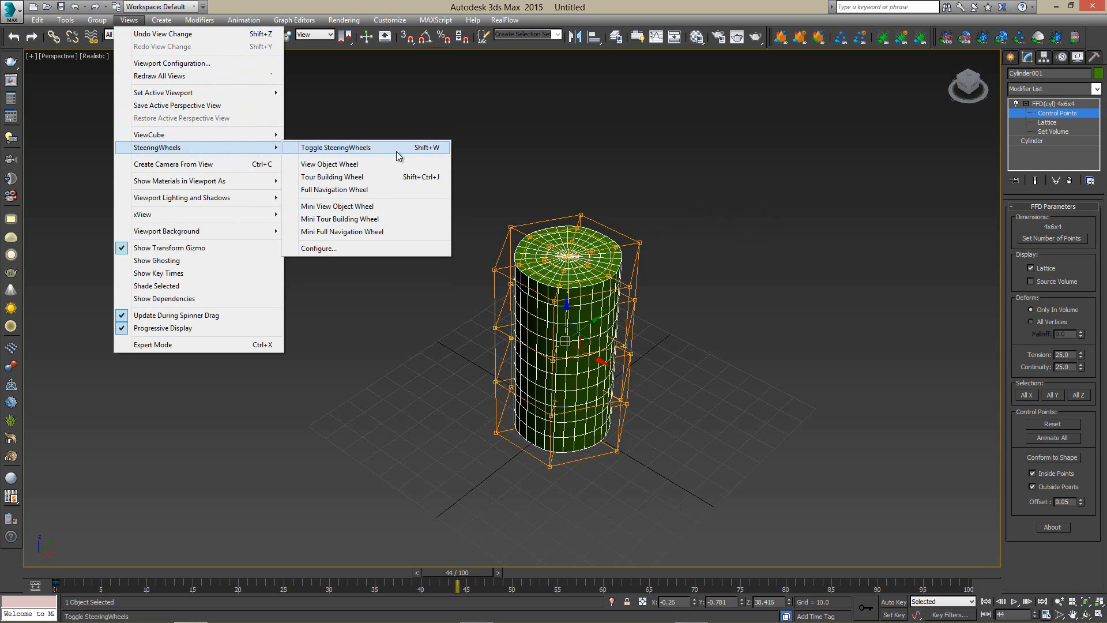
pyautogui.click(649, 116)
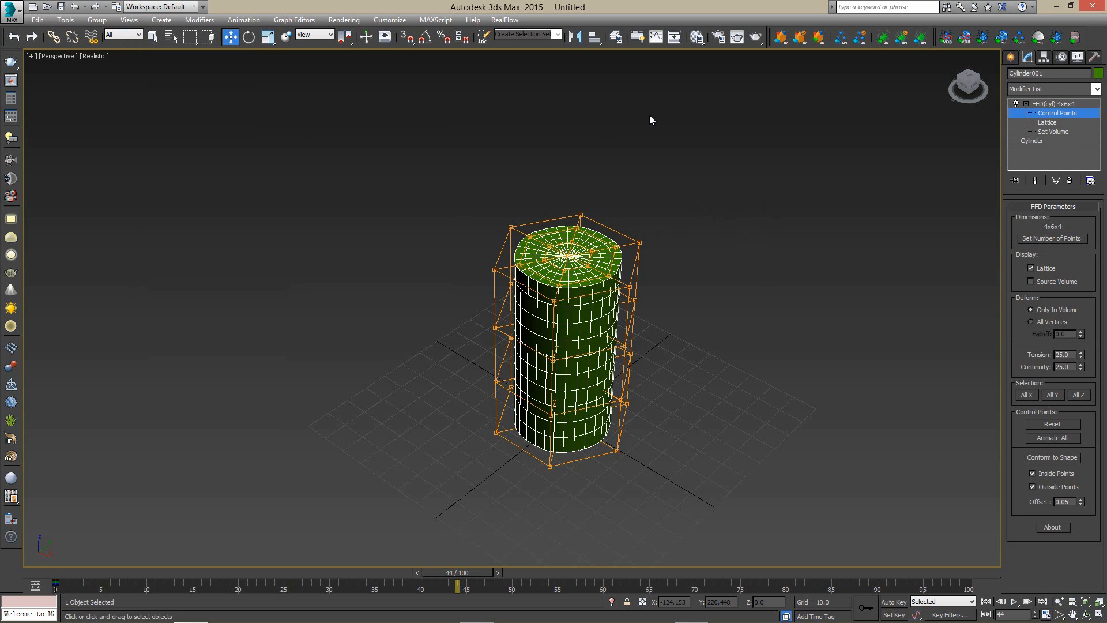
pyautogui.click(129, 20)
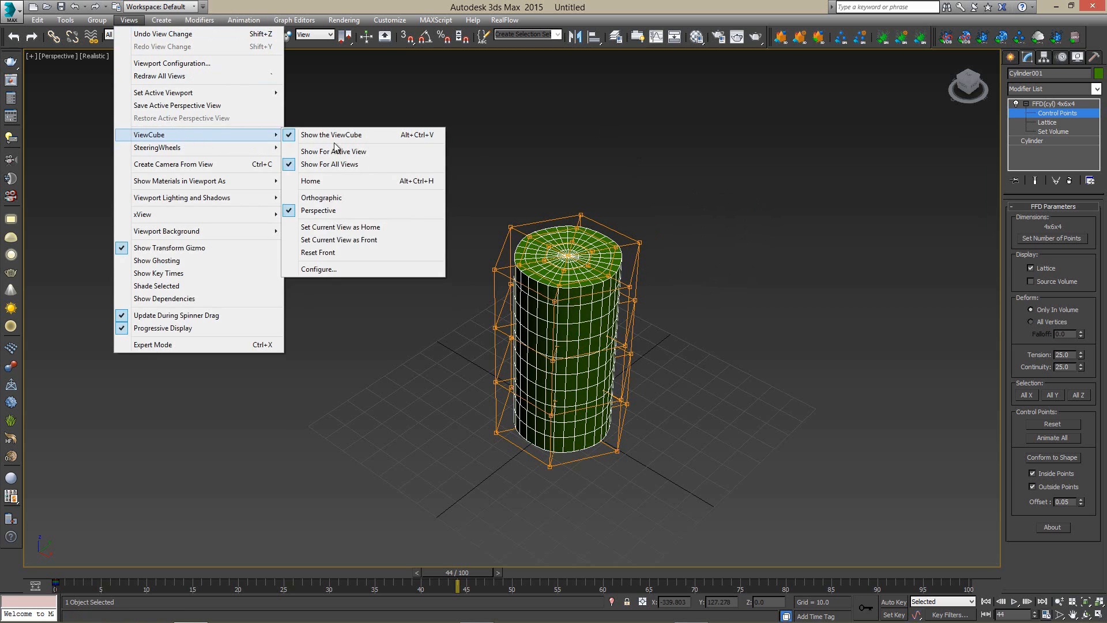
pyautogui.moveTo(209, 150)
pyautogui.click(326, 149)
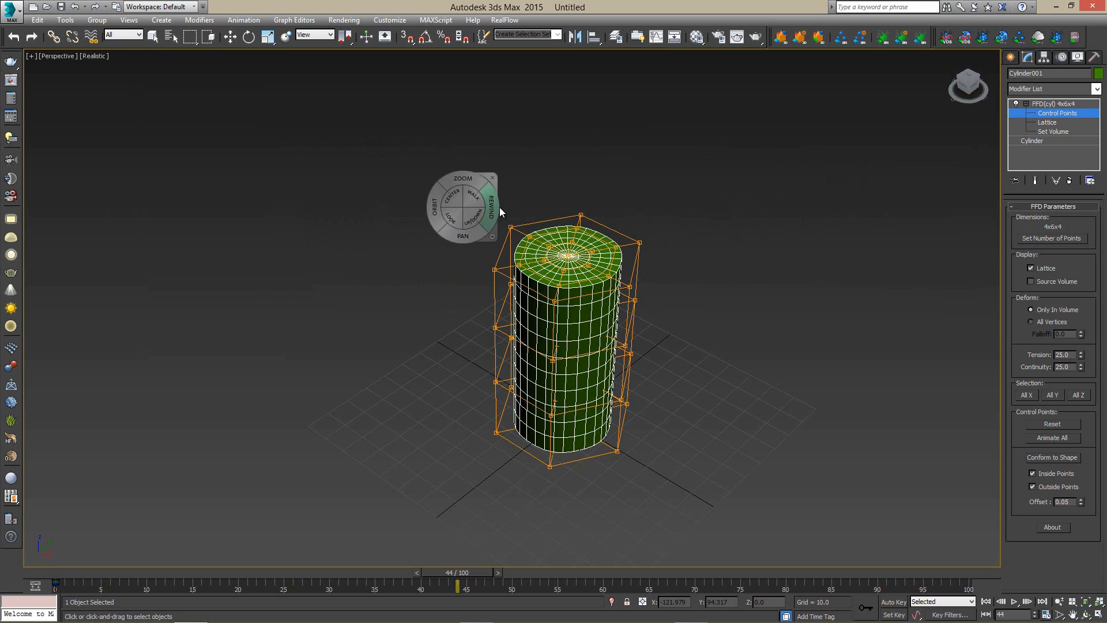
# Region-select the upper-middle row of FFD(cyl) control points around the cylinder
pyautogui.press('w')
pyautogui.keyDown('alt'); pyautogui.moveTo(582, 173); pyautogui.dragTo(627, 257, button='middle'); pyautogui.keyUp('alt')
pyautogui.moveTo(629, 255); pyautogui.dragTo(355, 325)
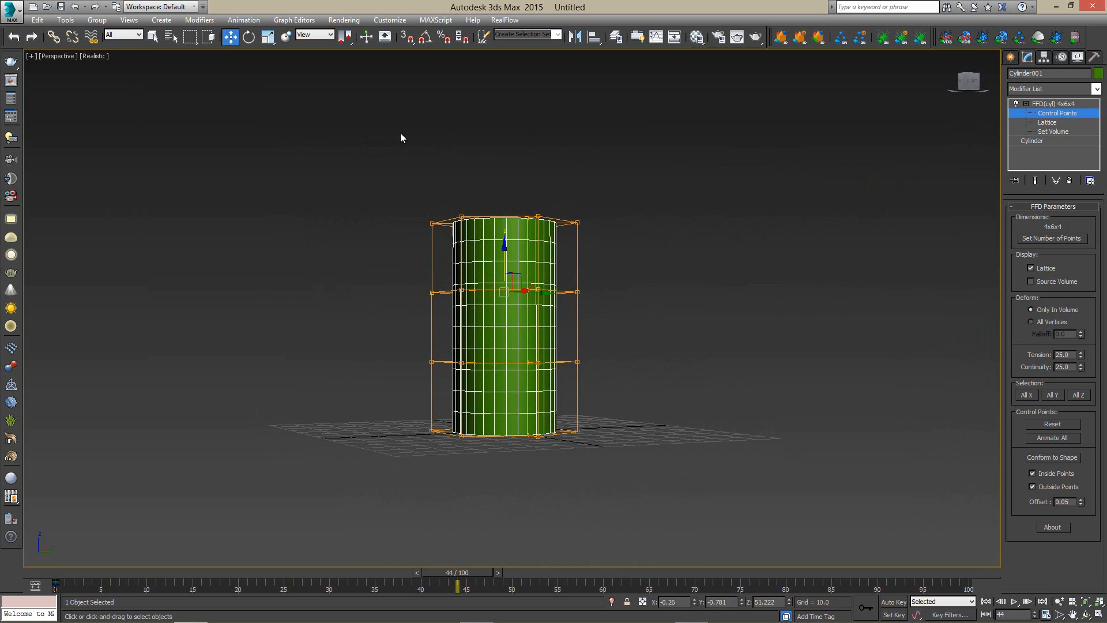
# Try rotating the selected upper-middle row of control points, and undo the rotation
pyautogui.keyDown('alt'); pyautogui.moveTo(548, 292); pyautogui.dragTo(545, 301, button='middle'); pyautogui.keyUp('alt')
pyautogui.moveTo(540, 291)
pyautogui.mouseDown()
pyautogui.moveTo(484, 291)
pyautogui.moveTo(537, 296)
pyautogui.moveTo(520, 300)
pyautogui.moveTo(532, 289)
pyautogui.mouseUp()
pyautogui.click(249, 36)
pyautogui.keyDown('alt'); pyautogui.moveTo(498, 284); pyautogui.dragTo(505, 307, button='middle'); pyautogui.keyUp('alt')
pyautogui.moveTo(504, 304); pyautogui.dragTo(395, 304)
pyautogui.hotkey('ctrl', 'z')
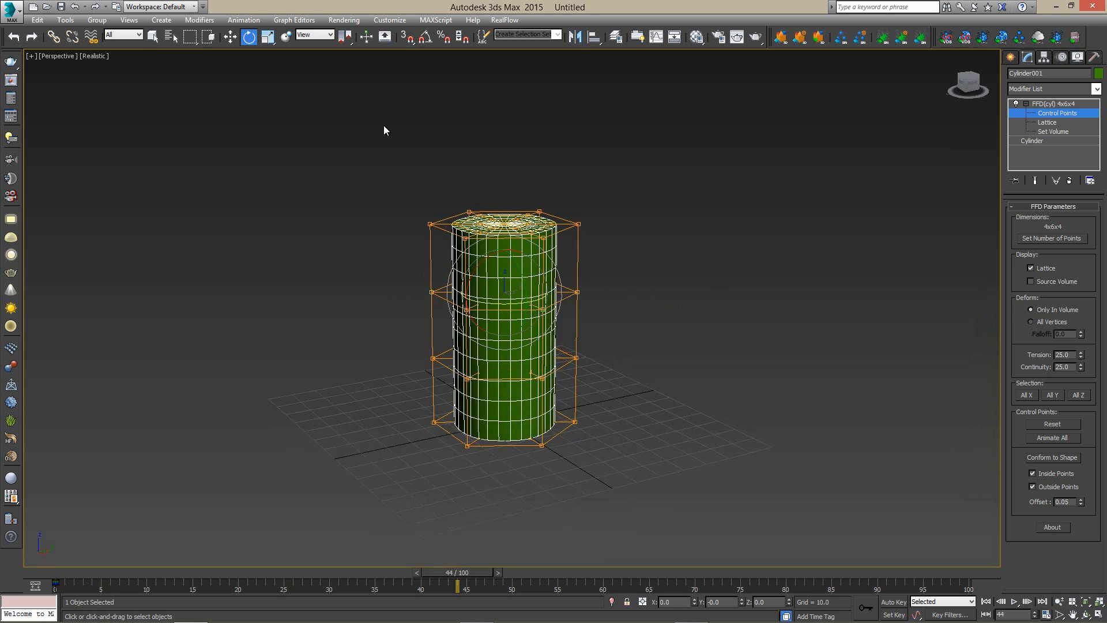
# Scale the upper-middle row of control points uniformly outward so the cylinder bulges widely near its top
pyautogui.click(271, 36)
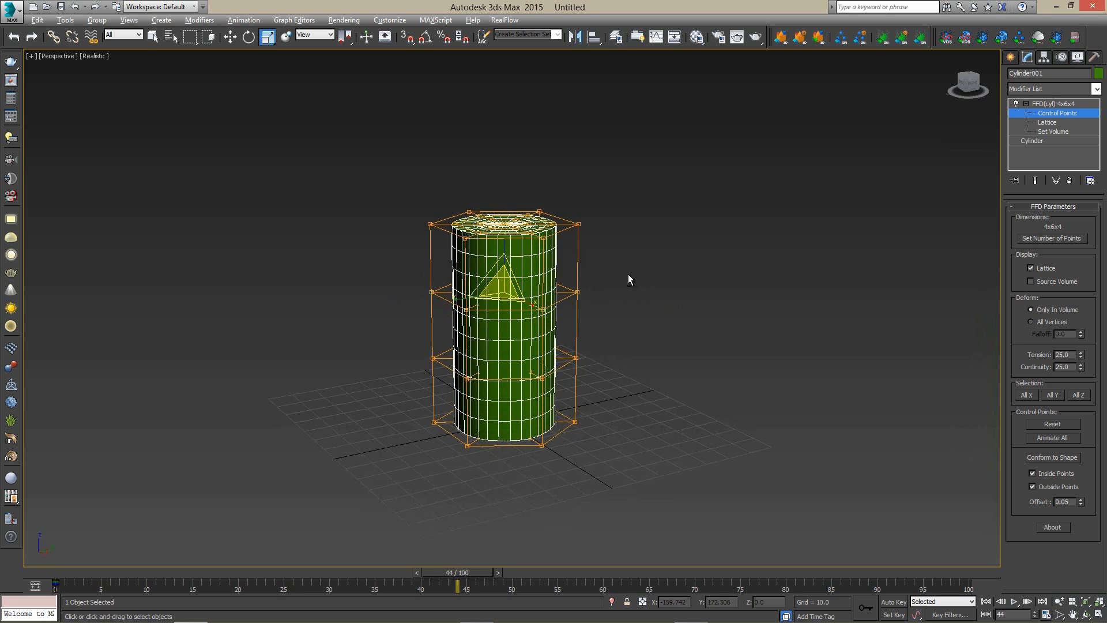
pyautogui.keyDown('alt'); pyautogui.moveTo(630, 276); pyautogui.dragTo(627, 265, button='middle'); pyautogui.keyUp('alt')
pyautogui.moveTo(427, 315); pyautogui.dragTo(425, 317)
pyautogui.moveTo(501, 287); pyautogui.dragTo(600, 202)
pyautogui.keyDown('alt'); pyautogui.moveTo(528, 377); pyautogui.dragTo(575, 345, button='middle'); pyautogui.keyUp('alt')
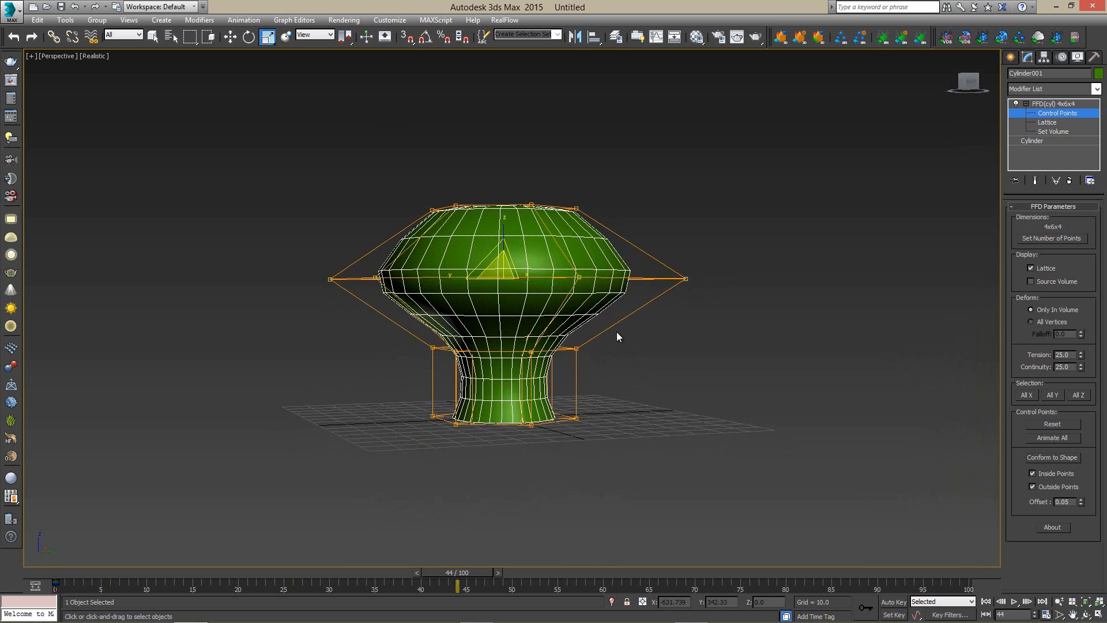
# Move the lower-middle row of control points up and scale it inward to narrow the stem
pyautogui.moveTo(480, 366); pyautogui.dragTo(480, 366)
pyautogui.press('w')
pyautogui.moveTo(505, 317); pyautogui.dragTo(547, 298)
pyautogui.press('r')
# Scale the top row of control points inward and raise it slightly to taper the cap
pyautogui.moveTo(433, 253); pyautogui.dragTo(359, 257)
pyautogui.press('w')
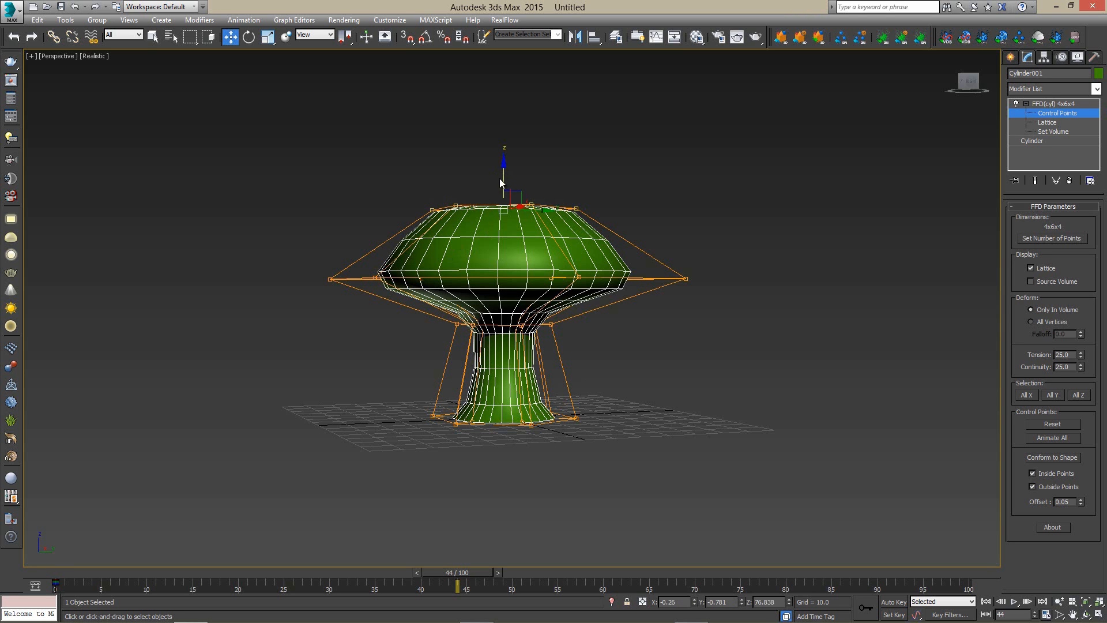
pyautogui.press('e')
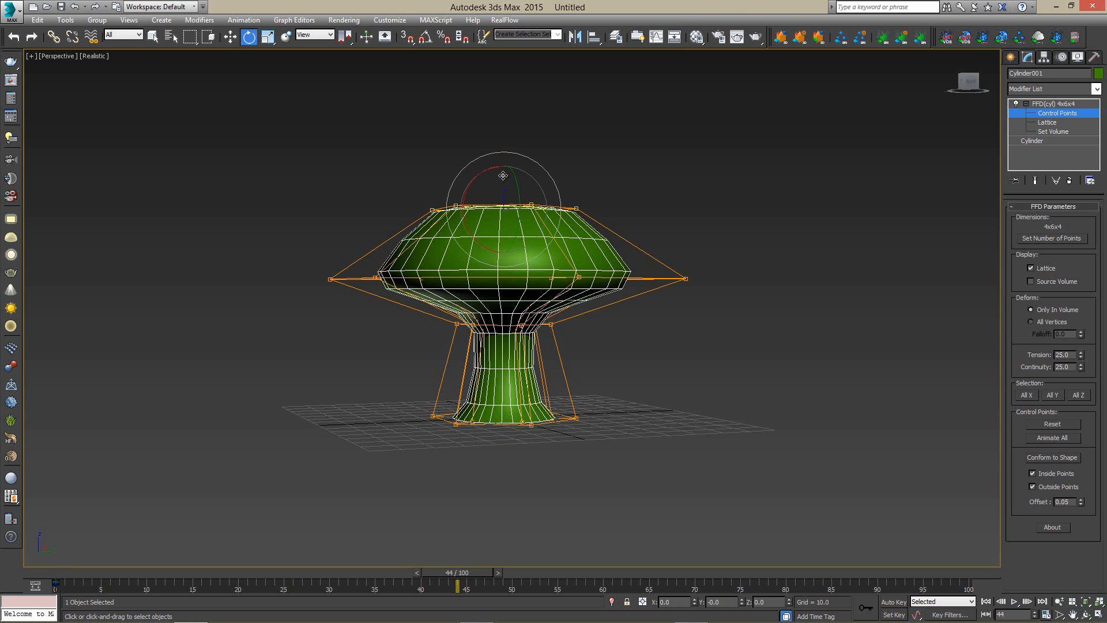
pyautogui.press('r')
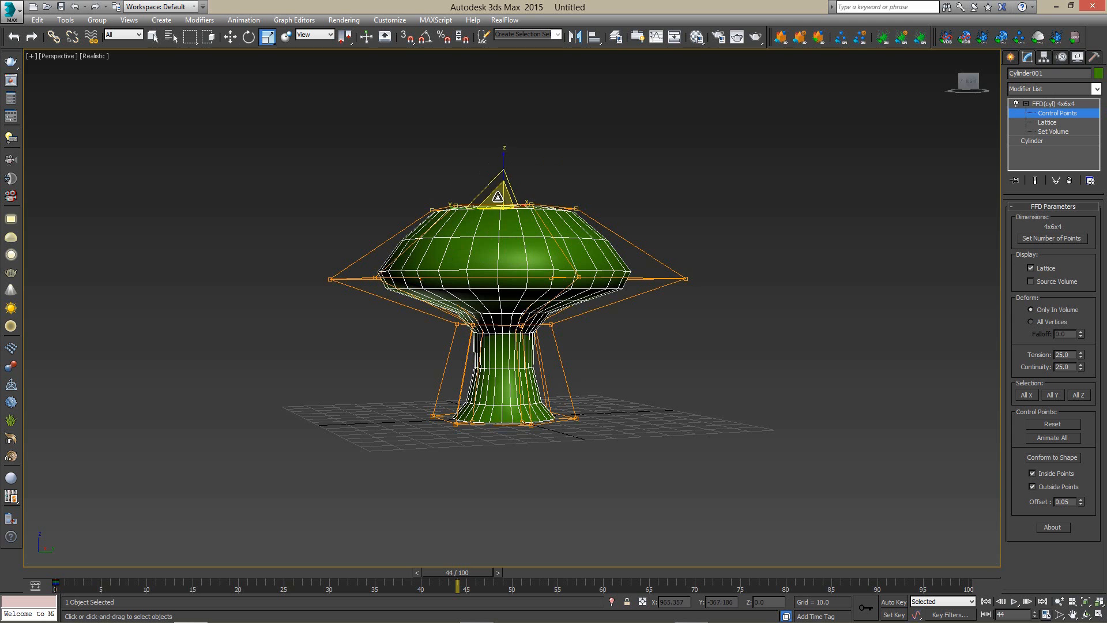
pyautogui.moveTo(497, 197); pyautogui.dragTo(487, 240)
pyautogui.press('w')
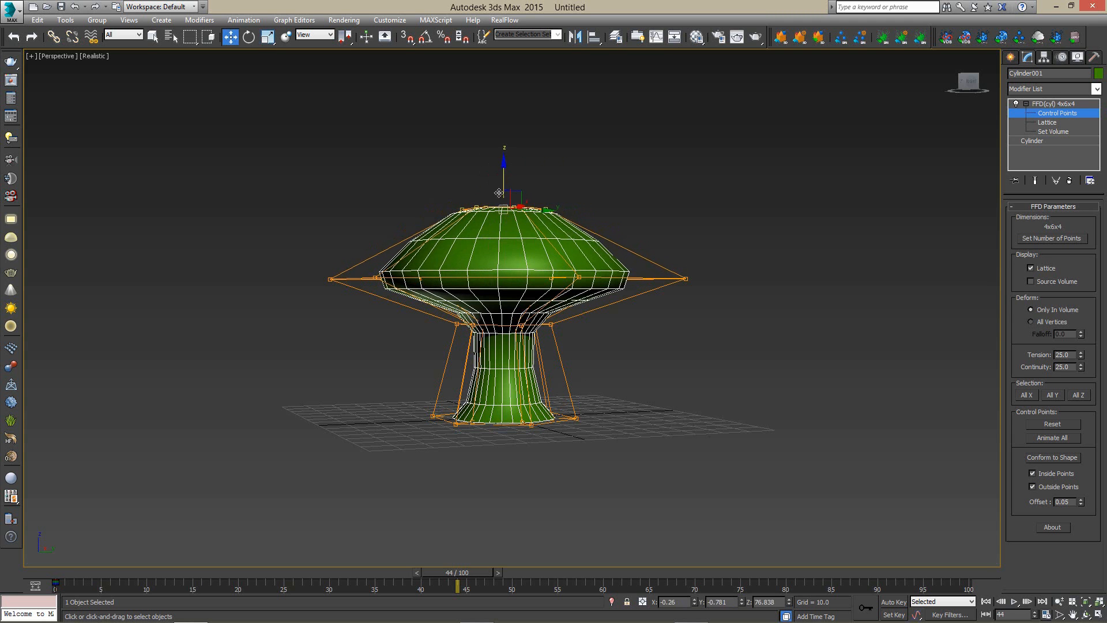
pyautogui.moveTo(504, 180); pyautogui.dragTo(506, 159)
# Raise the lower-middle row of control points to about Z 55.9 inside the cap, giving a mushroom shape
pyautogui.moveTo(416, 349); pyautogui.dragTo(417, 348)
pyautogui.moveTo(506, 294); pyautogui.dragTo(505, 237)
pyautogui.keyDown('alt'); pyautogui.moveTo(609, 346); pyautogui.dragTo(647, 351, button='middle'); pyautogui.keyUp('alt')
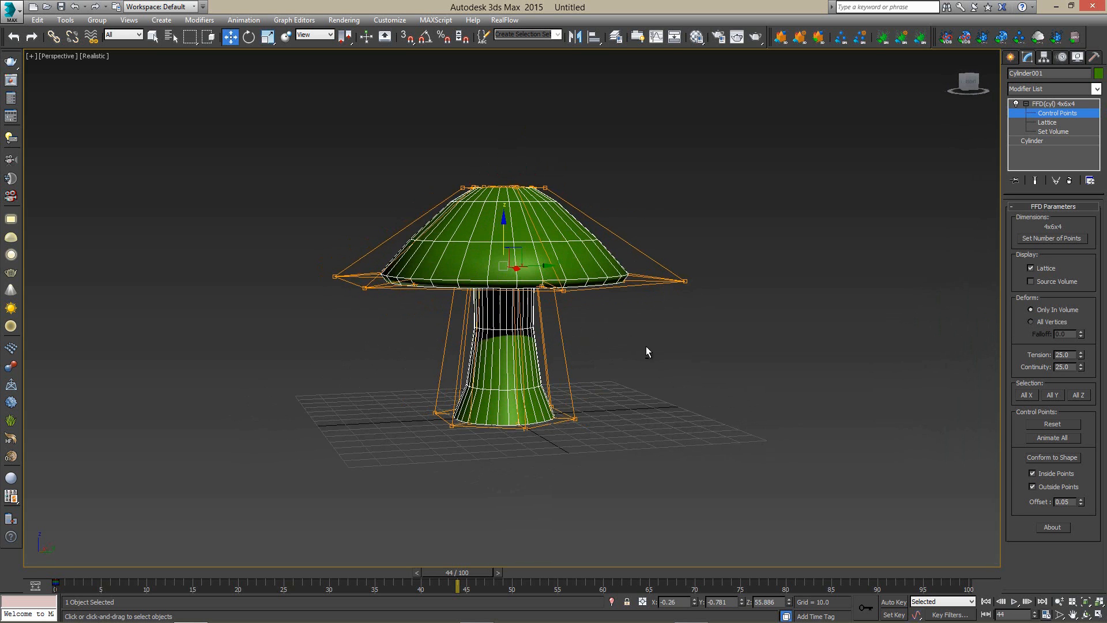
# Set the FFD(cyl) lattice to 6 height points, keeping 6 side and 4 radial points
pyautogui.click(1048, 237)
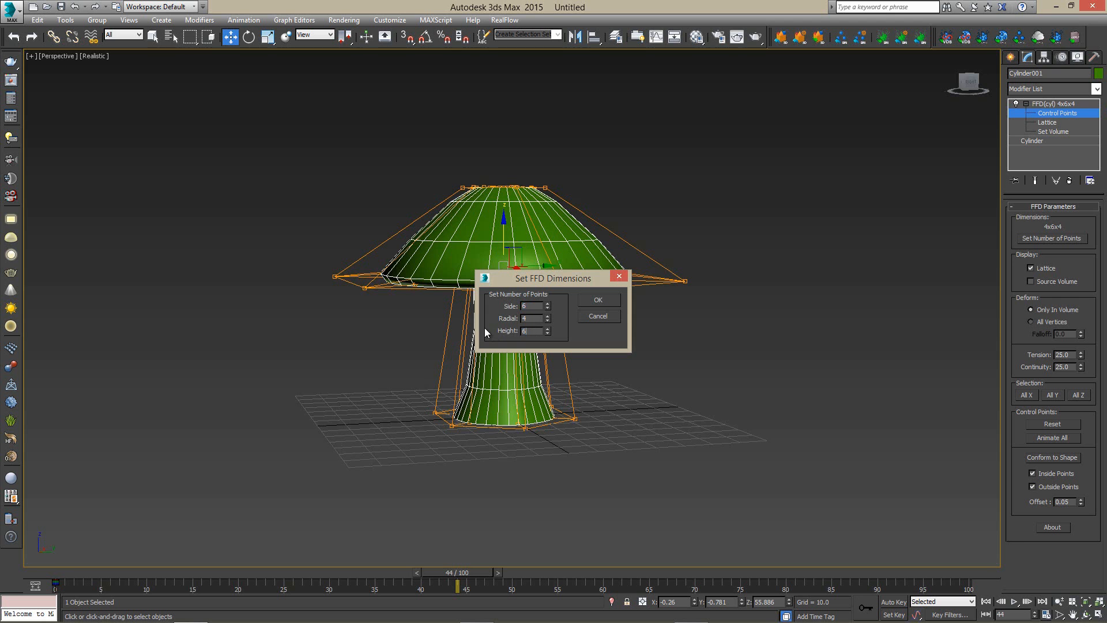
pyautogui.click(598, 299)
pyautogui.keyDown('alt'); pyautogui.moveTo(564, 293); pyautogui.dragTo(548, 248, button='middle'); pyautogui.keyUp('alt')
pyautogui.keyDown('alt'); pyautogui.moveTo(552, 317); pyautogui.dragTo(600, 288, button='middle'); pyautogui.keyUp('alt')
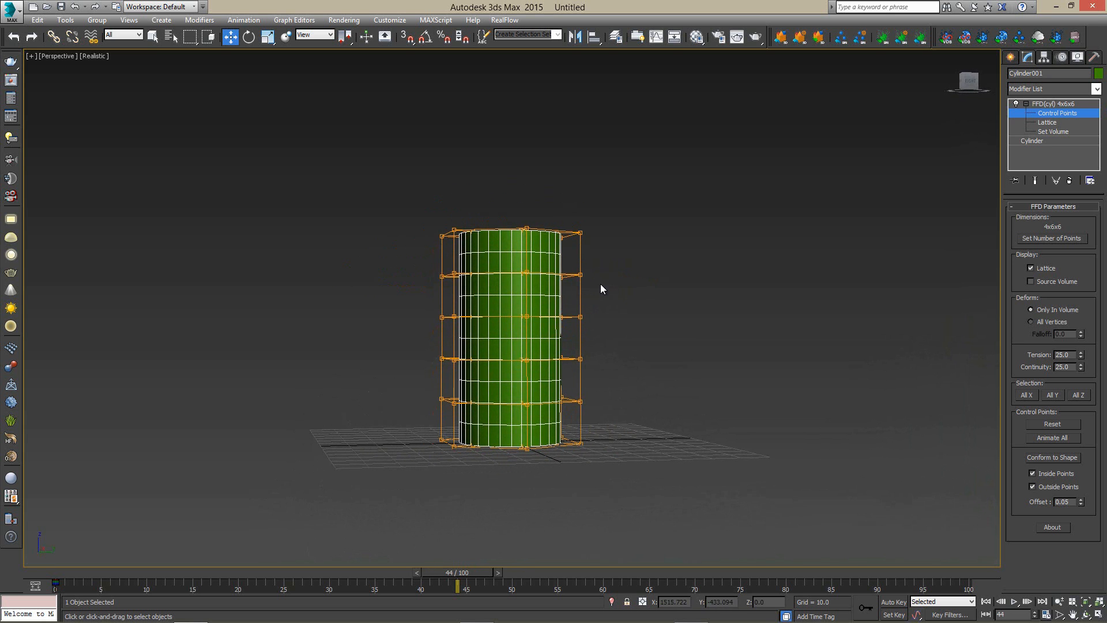
# Scale the second control-point row from the top far outward and lower it to about Z 41.4
pyautogui.moveTo(390, 307); pyautogui.dragTo(390, 304)
pyautogui.press('r')
pyautogui.moveTo(500, 288); pyautogui.dragTo(662, 192)
pyautogui.press('w')
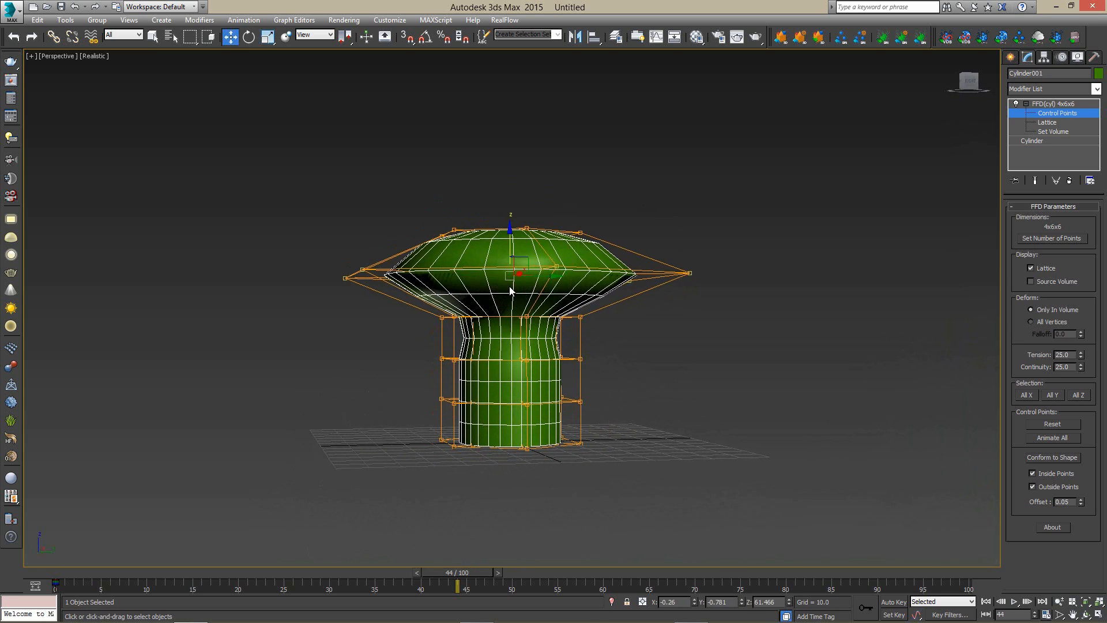
pyautogui.moveTo(509, 249); pyautogui.dragTo(665, 193)
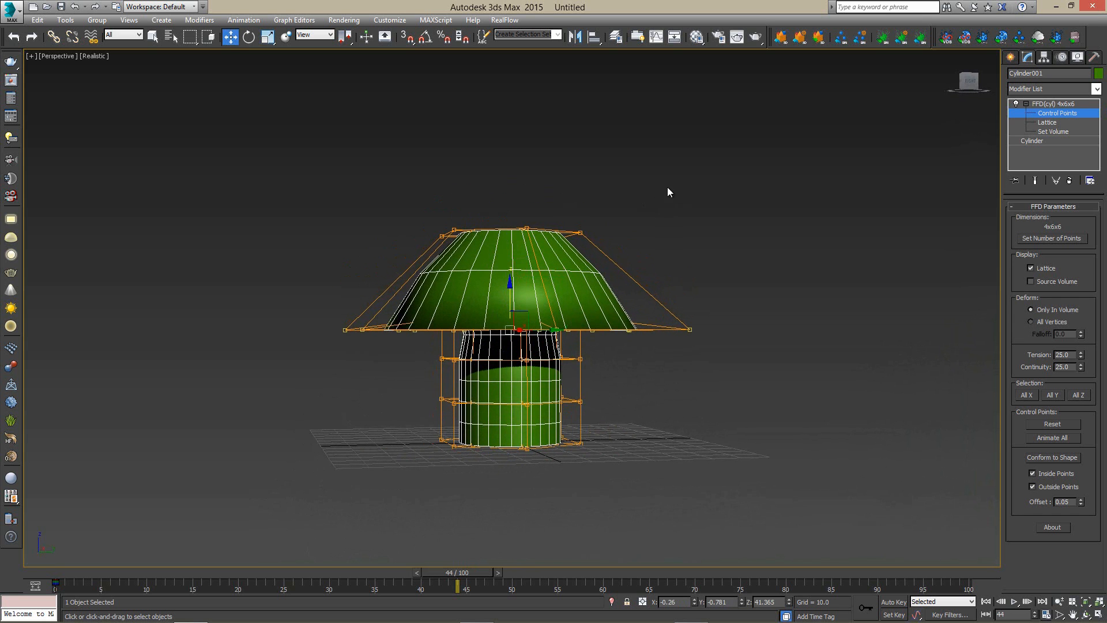
# Scale the top row of control points inward to narrow the peak of the cap
pyautogui.press('r')
pyautogui.moveTo(501, 243); pyautogui.dragTo(505, 323)
pyautogui.press('w')
# Scale the two control-point rows around the middle of the stem inward to make it slimmer
pyautogui.moveTo(602, 361)
pyautogui.keyDown('alt'); pyautogui.mouseDown(button='middle')
pyautogui.moveTo(597, 350)
pyautogui.moveTo(601, 359)
pyautogui.mouseUp(button='middle'); pyautogui.keyUp('alt')
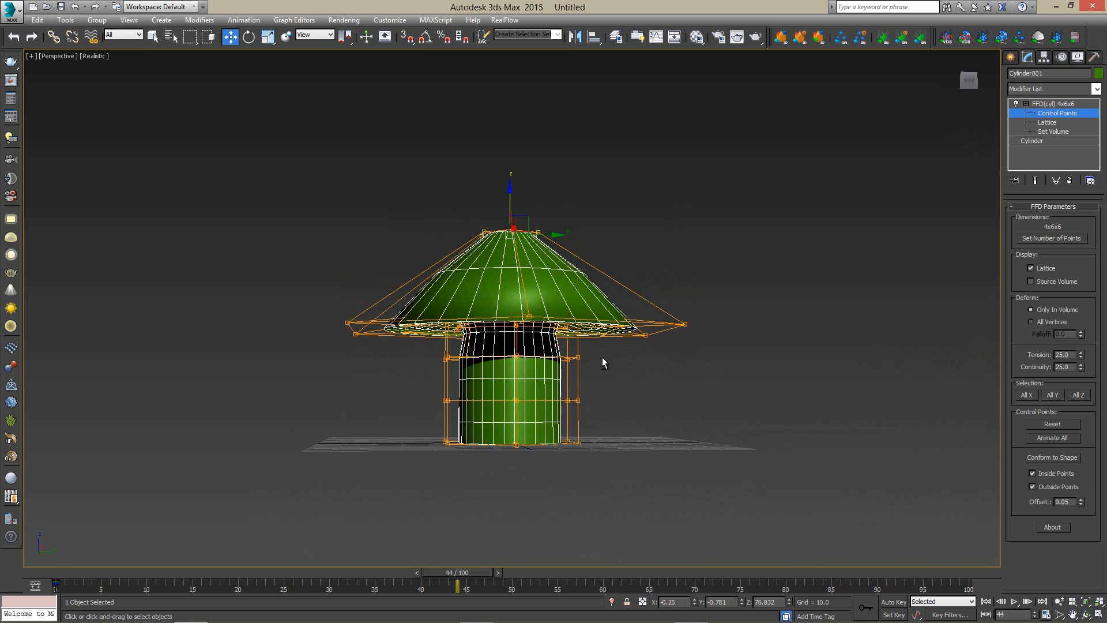
pyautogui.moveTo(420, 399); pyautogui.dragTo(396, 410)
pyautogui.press('r')
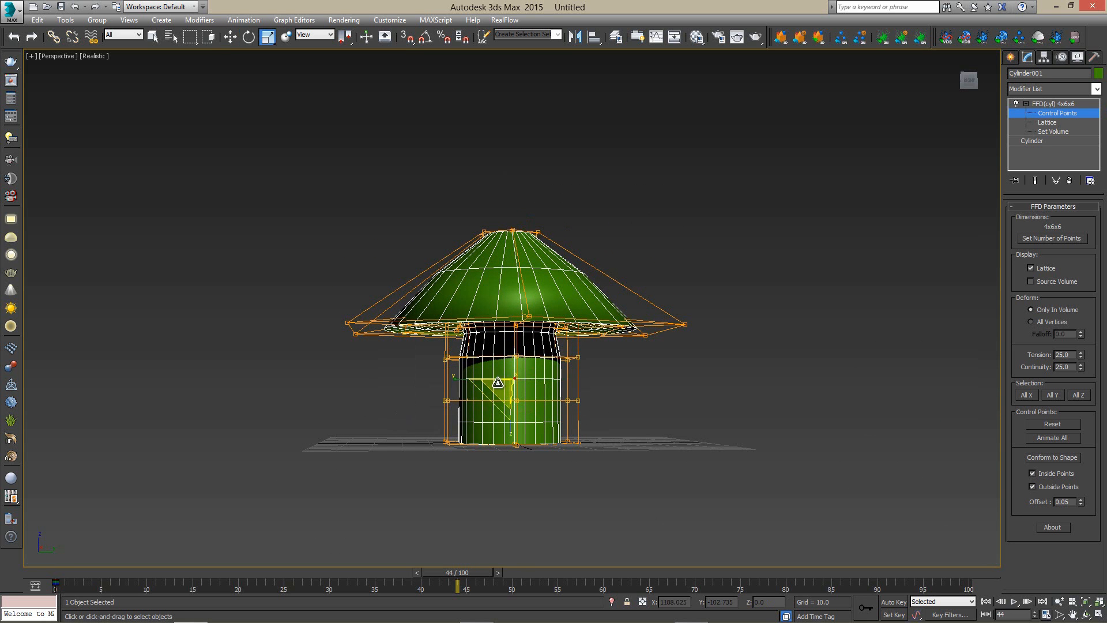
pyautogui.moveTo(499, 386); pyautogui.dragTo(470, 509)
pyautogui.press('w')
# Move the control-point rows around the stem downward in two successive moves
pyautogui.keyDown('alt'); pyautogui.moveTo(552, 389); pyautogui.dragTo(629, 344, button='middle'); pyautogui.keyUp('alt')
pyautogui.moveTo(302, 445); pyautogui.dragTo(303, 444)
pyautogui.moveTo(522, 343); pyautogui.dragTo(522, 418)
pyautogui.moveTo(555, 321); pyautogui.dragTo(451, 355)
pyautogui.moveTo(520, 305); pyautogui.dragTo(521, 364)
# Lower the centre control points at the peak of the mushroom cap to about Z 57.4
pyautogui.keyDown('alt'); pyautogui.moveTo(549, 331); pyautogui.dragTo(577, 361, button='middle'); pyautogui.keyUp('alt')
pyautogui.moveTo(572, 184); pyautogui.dragTo(613, 288, button='middle')
pyautogui.scroll(4, 613, 293)
pyautogui.moveTo(511, 236); pyautogui.dragTo(559, 279, button='middle')
pyautogui.scroll(2, 558, 279)
pyautogui.click(558, 279)
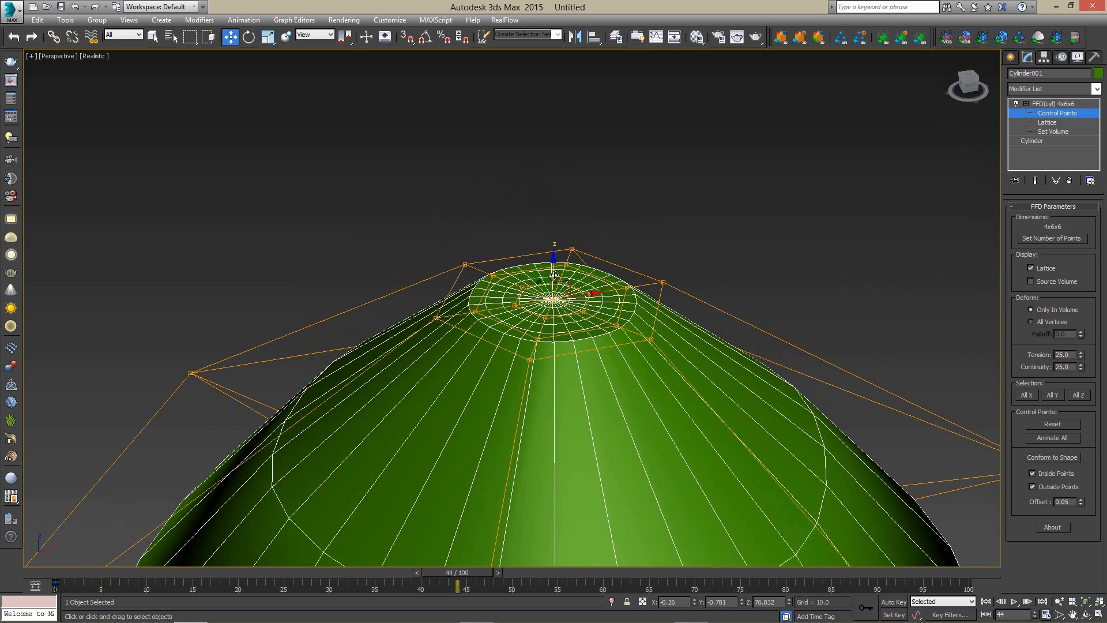
pyautogui.keyDown('alt'); pyautogui.moveTo(570, 278); pyautogui.dragTo(593, 265, button='middle'); pyautogui.keyUp('alt')
pyautogui.scroll(-6, 593, 265)
pyautogui.moveTo(411, 427); pyautogui.dragTo(702, 276)
pyautogui.press('z')
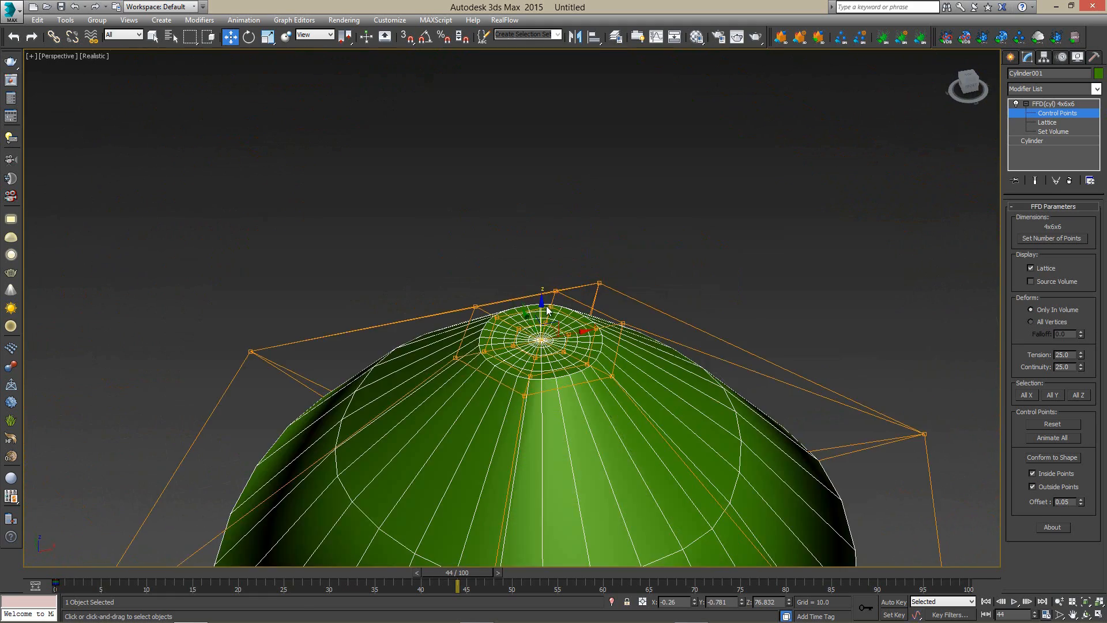
pyautogui.moveTo(544, 295); pyautogui.dragTo(567, 411)
pyautogui.scroll(-10, 568, 412)
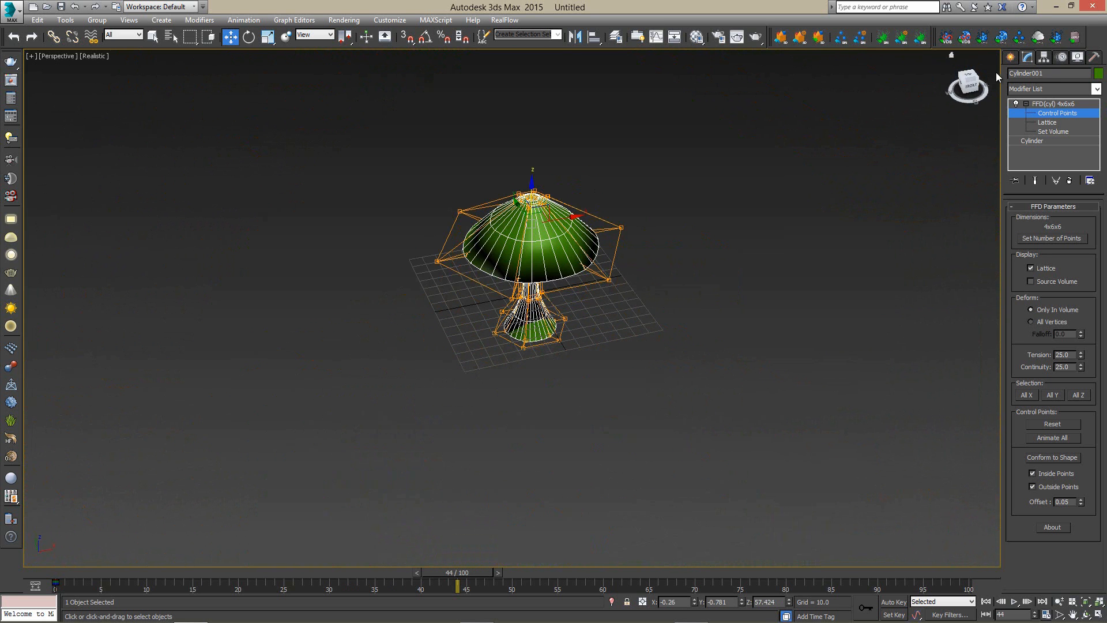
# Delete the deformed cylinder and return to the standard primitives
pyautogui.click(1010, 58)
pyautogui.scroll(-5, 573, 220)
pyautogui.press('Delete')
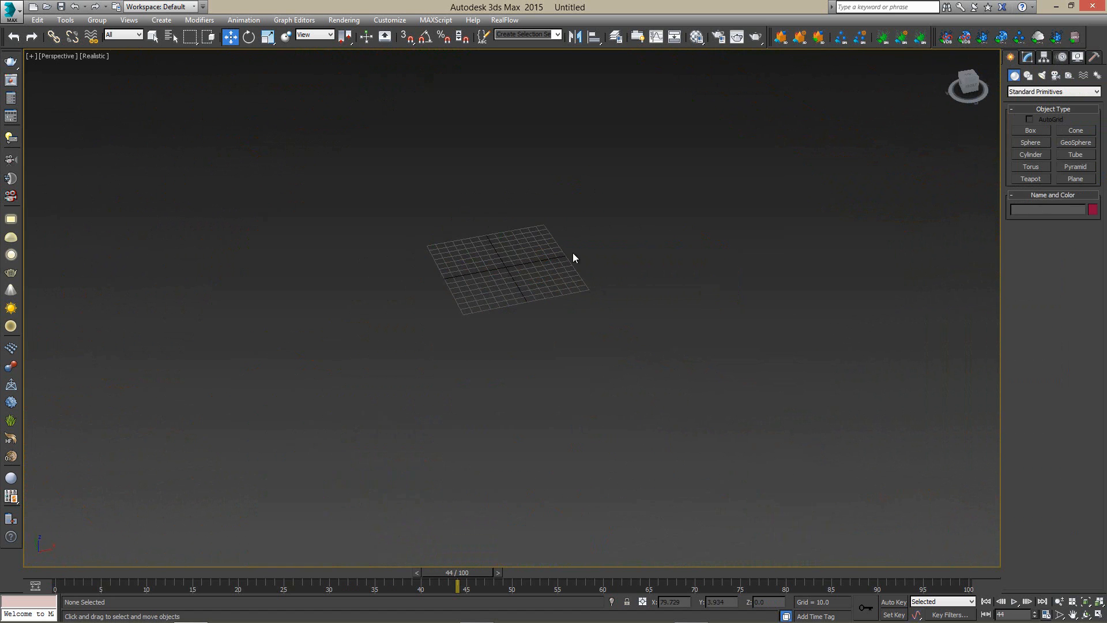
# Create a sphere with a radius of about 24.1 at the centre of the grid
pyautogui.press('z')
pyautogui.click(1030, 143)
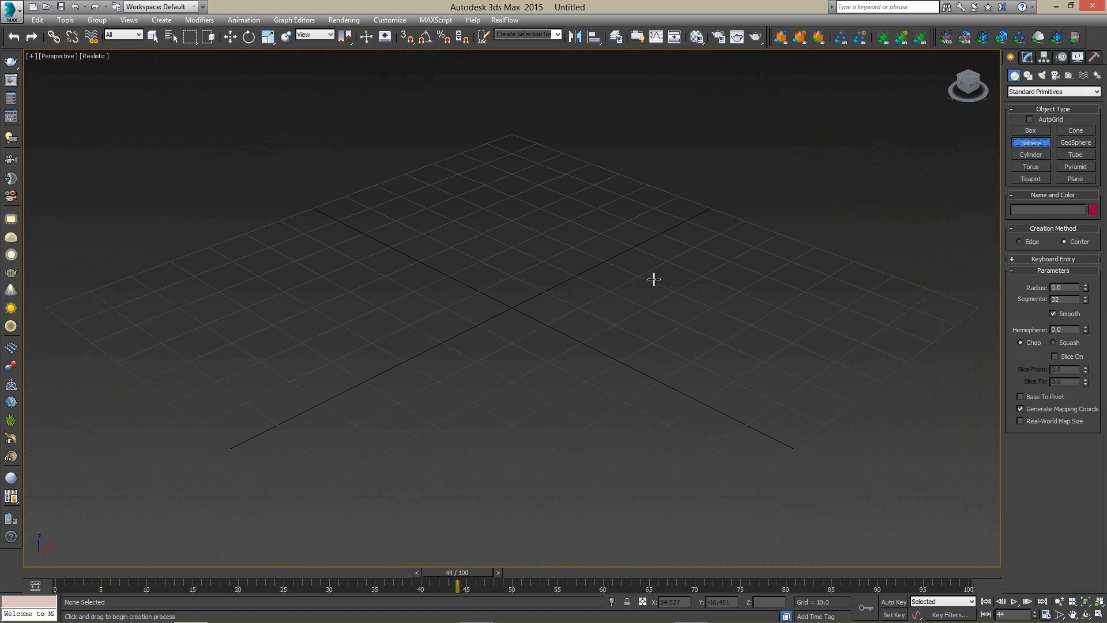
pyautogui.moveTo(508, 309); pyautogui.dragTo(511, 365)
pyautogui.press('w')
pyautogui.press('z')
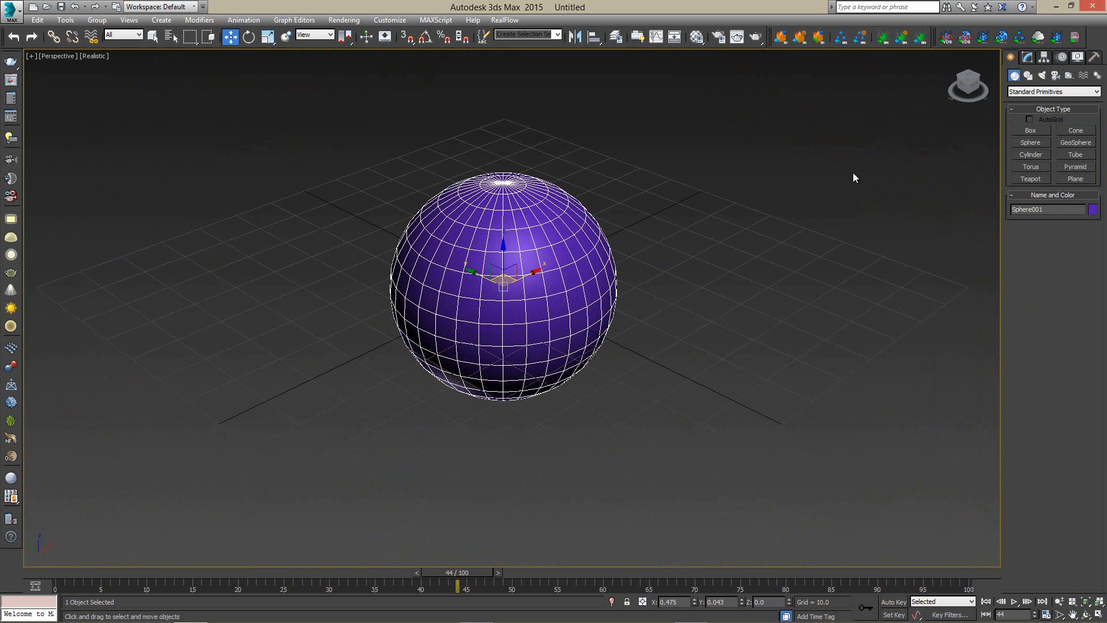
# Add an FFD(box) modifier to the sphere and enter its Control Points level
pyautogui.click(1027, 58)
pyautogui.click(1036, 90)
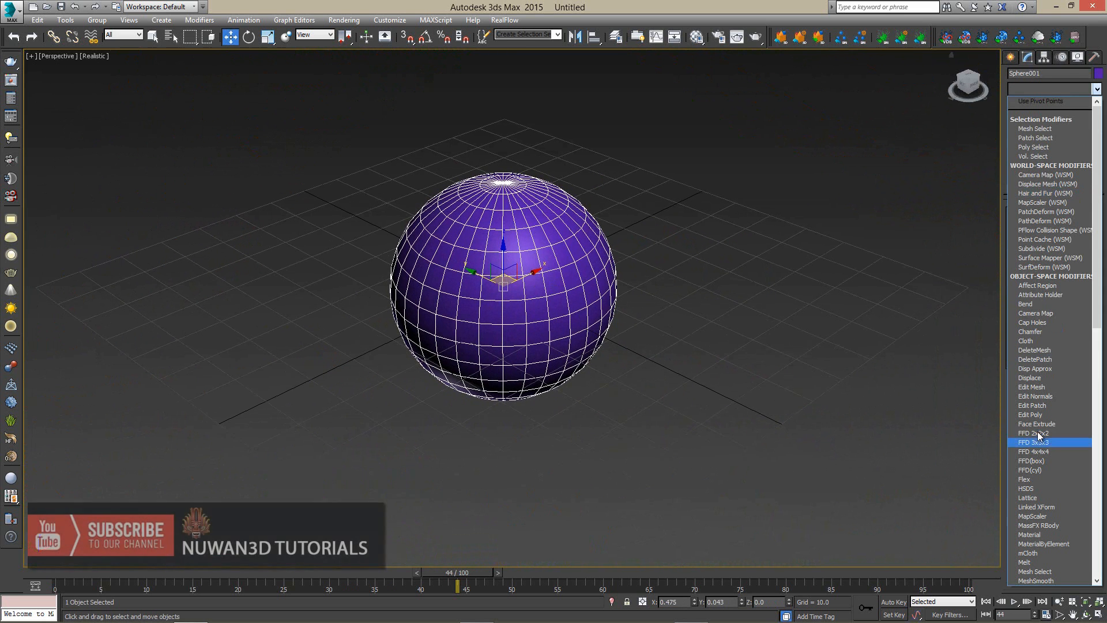
pyautogui.click(1051, 460)
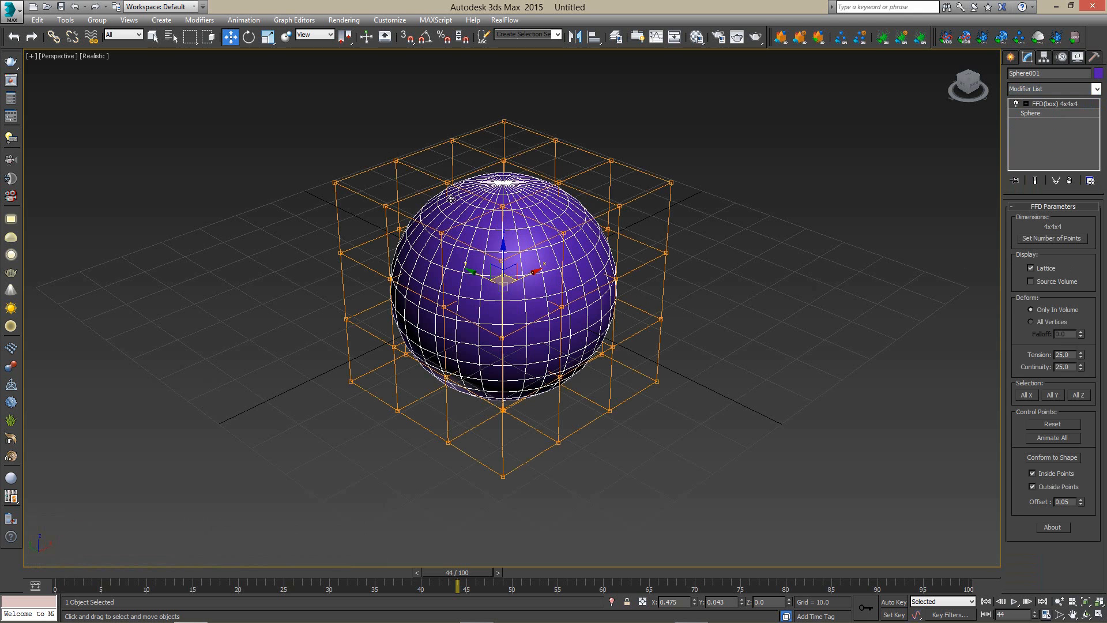
pyautogui.click(1026, 104)
pyautogui.click(1057, 113)
# Scale the upper-middle row of FFD(box) control points inward to form a neck on the sphere
pyautogui.moveTo(698, 227)
pyautogui.keyDown('alt'); pyautogui.mouseDown(button='middle')
pyautogui.moveTo(718, 229)
pyautogui.moveTo(673, 205)
pyautogui.moveTo(710, 211)
pyautogui.mouseUp(button='middle'); pyautogui.keyUp('alt')
pyautogui.moveTo(271, 282); pyautogui.dragTo(272, 282)
pyautogui.press('r')
pyautogui.moveTo(487, 246); pyautogui.dragTo(479, 386)
# Raise the lower-middle row of control points to about Z -6.6, and move the bottom row up slightly
pyautogui.keyDown('alt'); pyautogui.moveTo(461, 364); pyautogui.dragTo(373, 309, button='middle'); pyautogui.keyUp('alt')
pyautogui.moveTo(722, 350); pyautogui.dragTo(721, 350)
pyautogui.press('w')
pyautogui.moveTo(504, 309)
pyautogui.mouseDown()
pyautogui.moveTo(509, 257)
pyautogui.moveTo(511, 361)
pyautogui.moveTo(512, 279)
pyautogui.moveTo(513, 301)
pyautogui.mouseUp()
pyautogui.moveTo(516, 301)
pyautogui.keyDown('alt'); pyautogui.mouseDown(button='middle')
pyautogui.moveTo(526, 277)
pyautogui.moveTo(522, 297)
pyautogui.mouseUp(button='middle'); pyautogui.keyUp('alt')
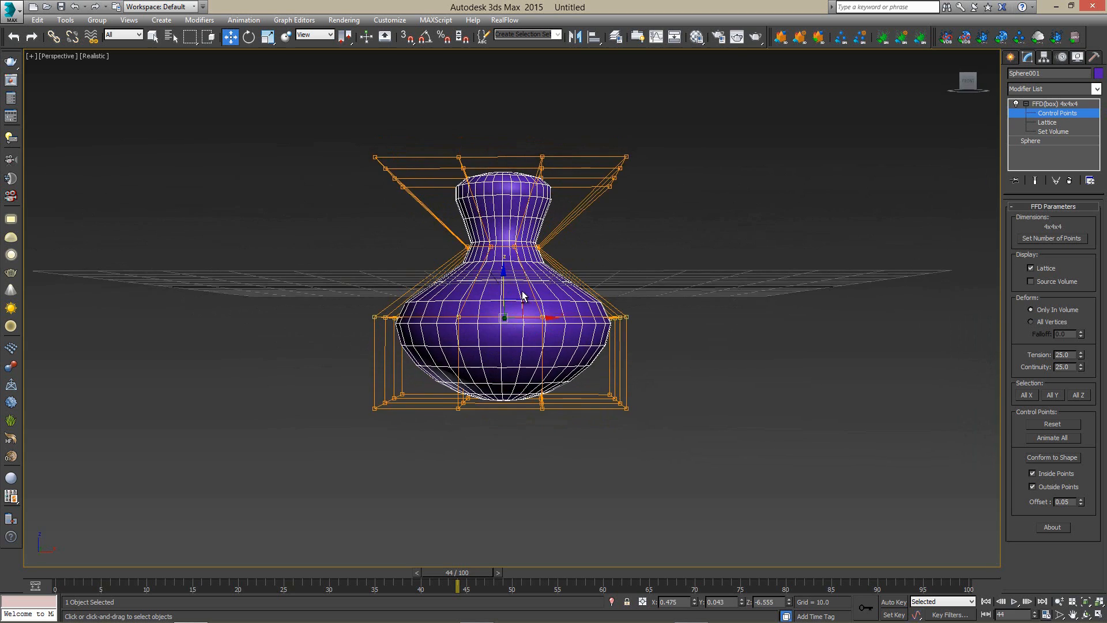
pyautogui.keyDown('alt'); pyautogui.moveTo(571, 397); pyautogui.dragTo(530, 396, button='middle'); pyautogui.keyUp('alt')
pyautogui.moveTo(505, 374)
pyautogui.mouseDown()
pyautogui.moveTo(505, 342)
pyautogui.moveTo(505, 358)
pyautogui.mouseUp()
# Select the four inner control points of the lattice's top face and raise them to about Z 35.9
pyautogui.keyDown('alt'); pyautogui.moveTo(581, 239); pyautogui.dragTo(571, 287, button='middle'); pyautogui.keyUp('alt')
pyautogui.click(564, 296)
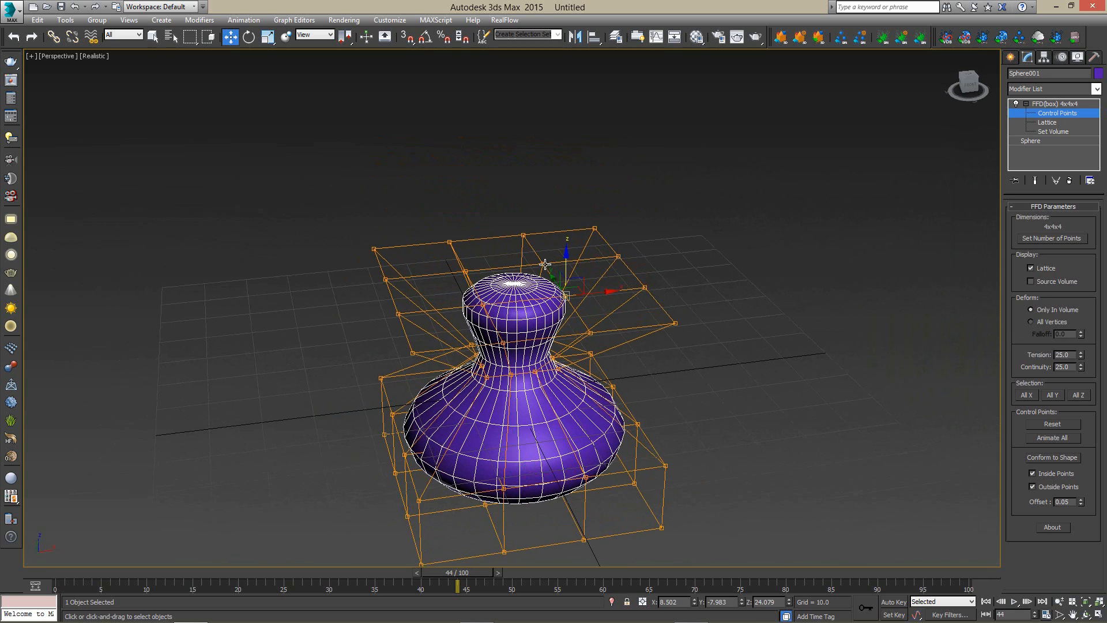
pyautogui.click(544, 263)
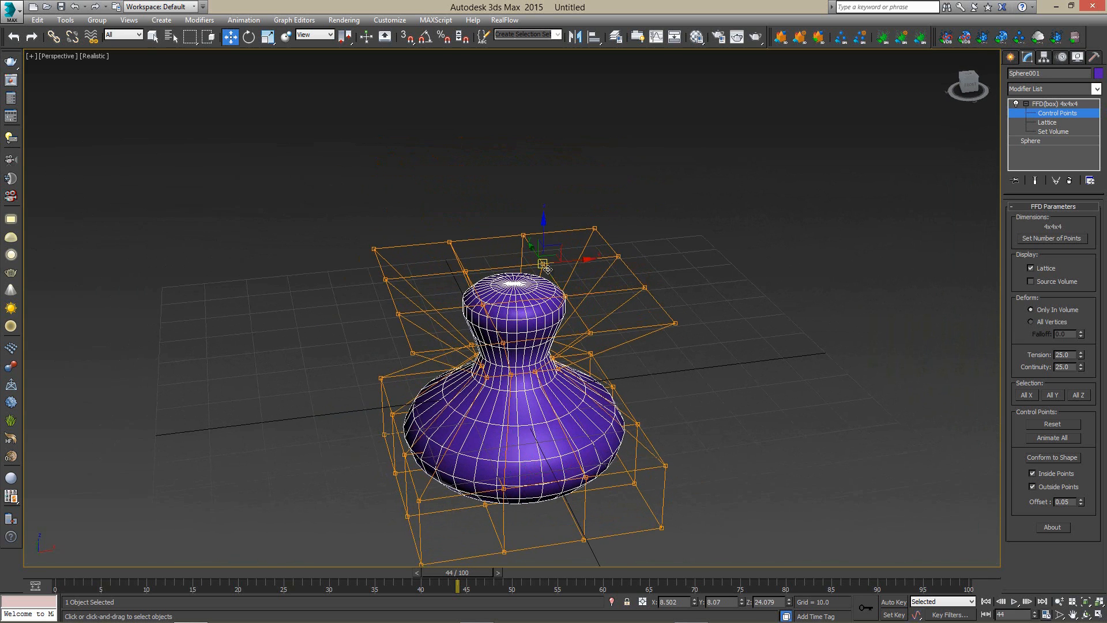
pyautogui.click(566, 295)
pyautogui.click(543, 264)
pyautogui.click(466, 271)
pyautogui.click(566, 295)
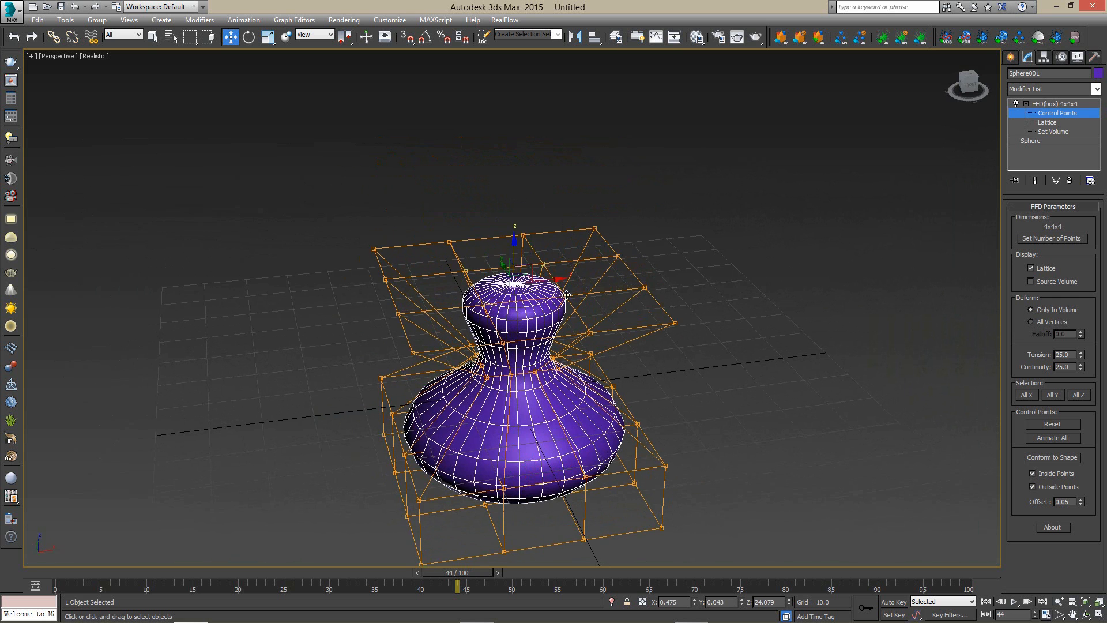
pyautogui.keyDown('alt'); pyautogui.moveTo(551, 313); pyautogui.dragTo(541, 307, button='middle'); pyautogui.keyUp('alt')
pyautogui.moveTo(516, 248); pyautogui.dragTo(539, 198)
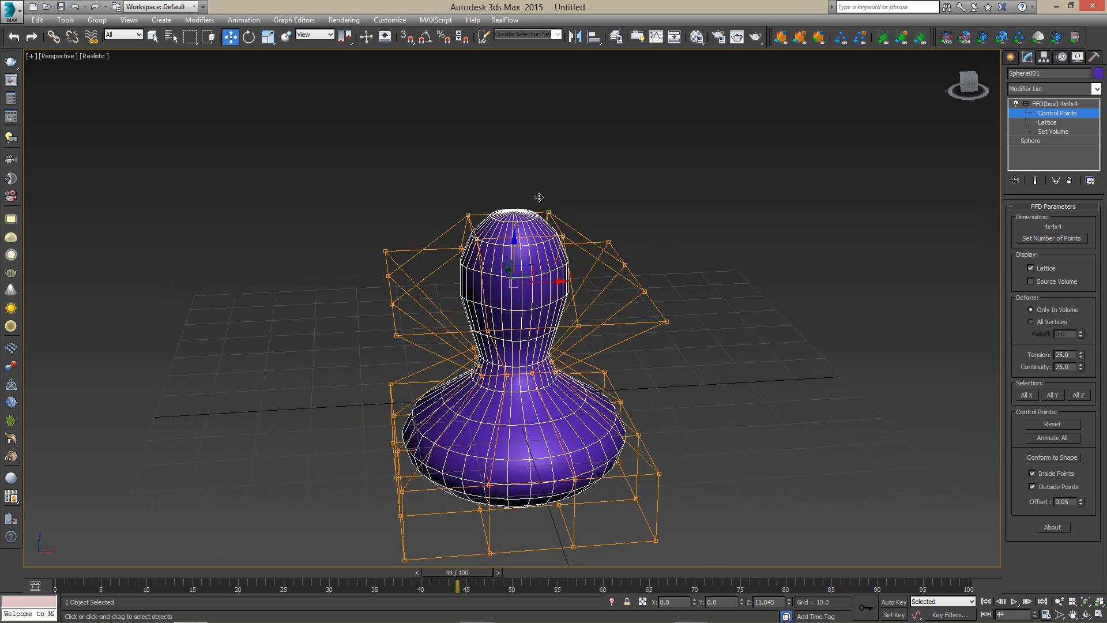
# Move the bottom row of FFD(box) control points down to lengthen the underside of the sphere
pyautogui.keyDown('alt'); pyautogui.moveTo(544, 340); pyautogui.dragTo(571, 272, button='middle'); pyautogui.keyUp('alt')
pyautogui.moveTo(618, 309); pyautogui.dragTo(678, 183, button='middle')
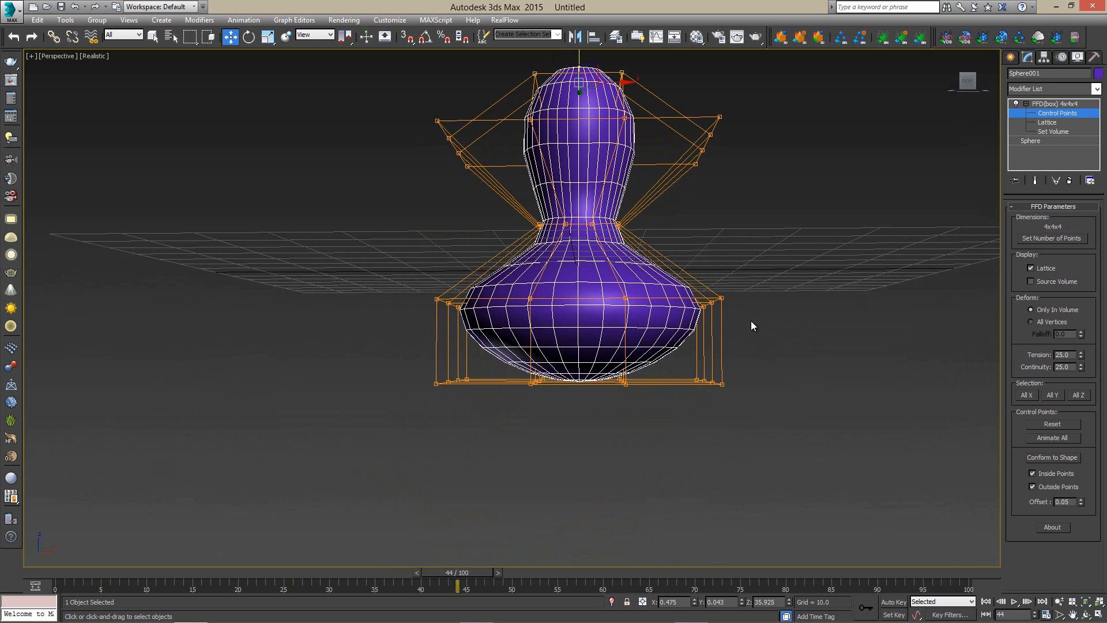
pyautogui.moveTo(351, 450); pyautogui.dragTo(350, 451)
pyautogui.moveTo(583, 349); pyautogui.dragTo(586, 392)
# Scale the neck's row of control points outward to widen the upper part of the shape
pyautogui.keyDown('alt'); pyautogui.moveTo(630, 185); pyautogui.dragTo(717, 191, button='middle'); pyautogui.keyUp('alt')
pyautogui.moveTo(468, 255); pyautogui.dragTo(468, 254)
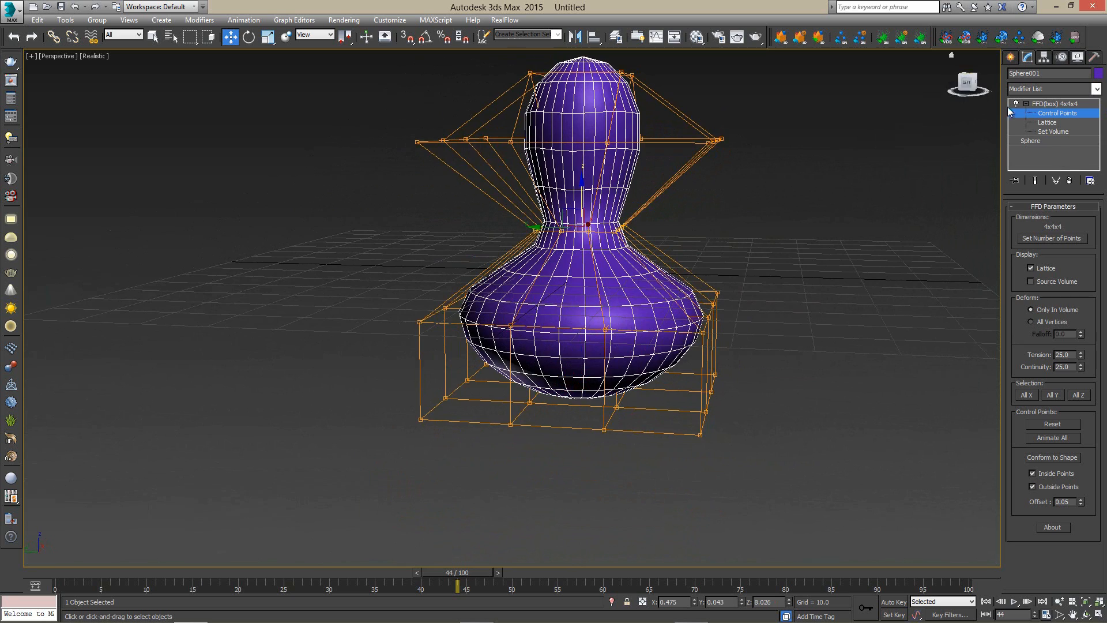
pyautogui.keyDown('alt'); pyautogui.moveTo(733, 148); pyautogui.dragTo(663, 215, button='middle'); pyautogui.keyUp('alt')
pyautogui.press('r')
pyautogui.moveTo(651, 214); pyautogui.dragTo(692, 87)
# Raise the top row of control points to about Z 31.4 to stretch the shape upward
pyautogui.press('w')
pyautogui.moveTo(336, 208); pyautogui.dragTo(336, 207)
pyautogui.moveTo(582, 124); pyautogui.dragTo(612, 72)
pyautogui.keyDown('alt'); pyautogui.moveTo(708, 320); pyautogui.dragTo(671, 293, button='middle'); pyautogui.keyUp('alt')
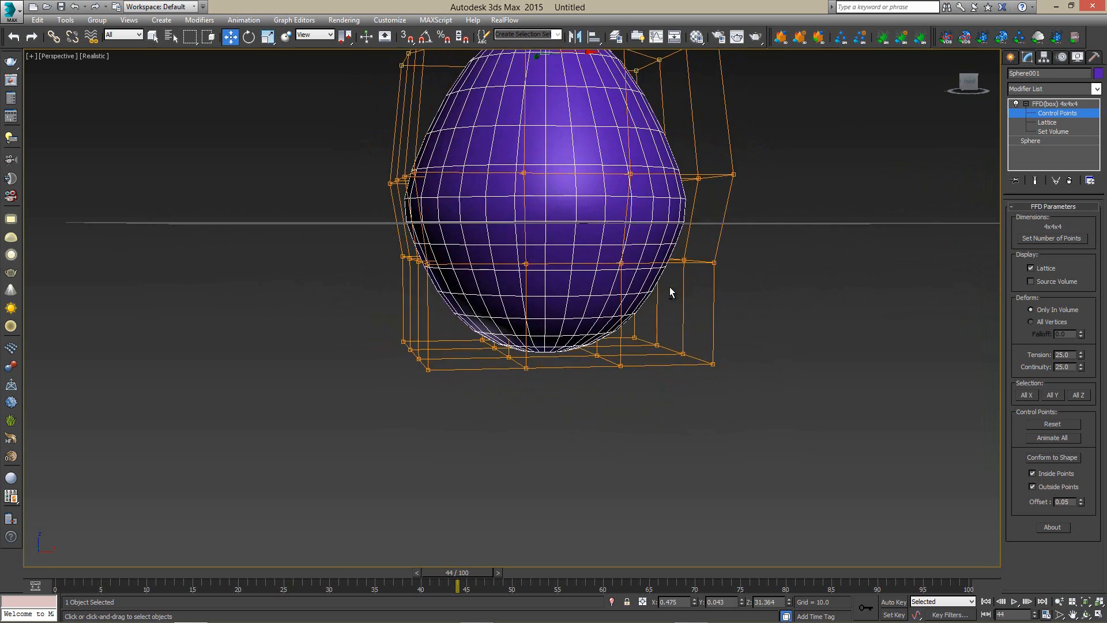
# Lower the lower-middle row of control points to about Z -18 to flatten the base of the shape
pyautogui.moveTo(757, 230); pyautogui.dragTo(339, 337)
pyautogui.moveTo(546, 237); pyautogui.dragTo(644, 245)
pyautogui.keyDown('alt'); pyautogui.moveTo(644, 244); pyautogui.dragTo(700, 266, button='middle'); pyautogui.keyUp('alt')
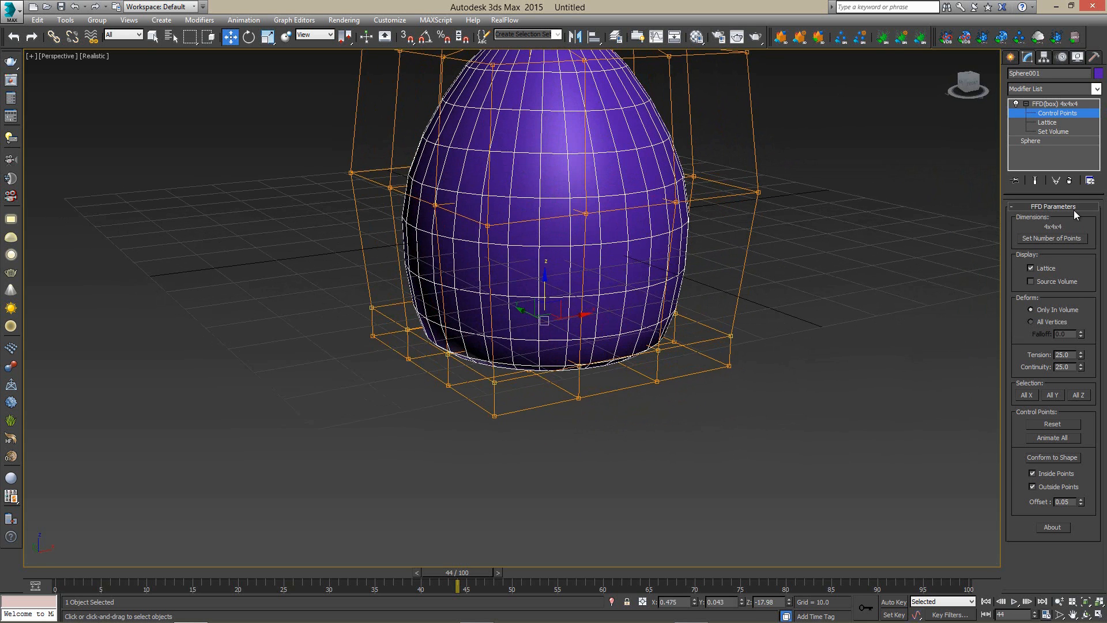
# Remove the FFD(box) modifier from the sphere and delete the sphere
pyautogui.click(1069, 181)
pyautogui.scroll(-3, 708, 261)
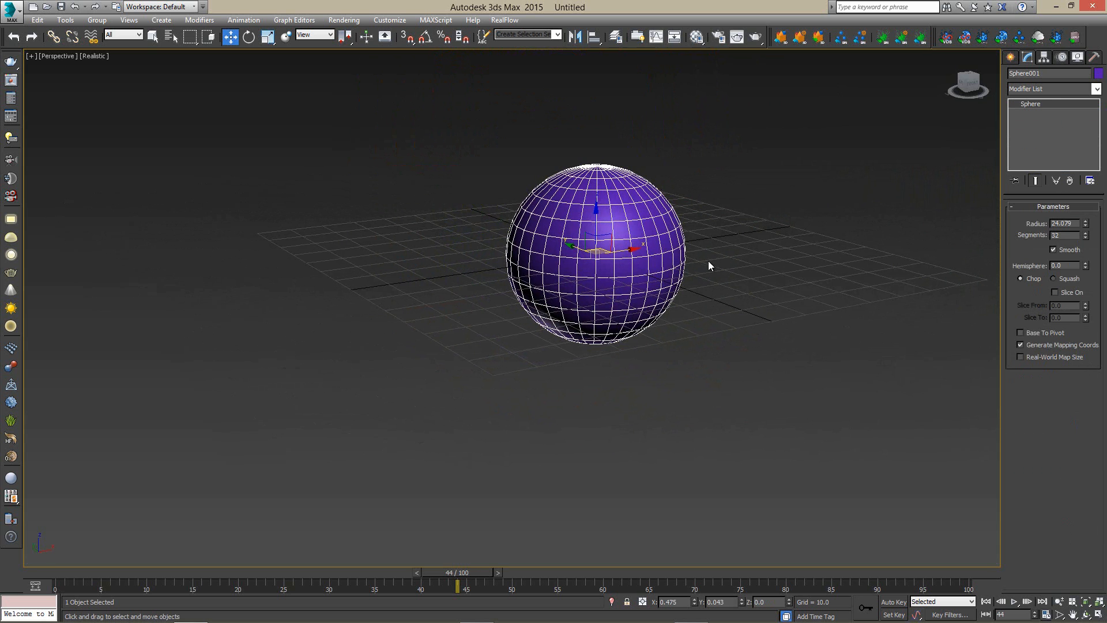
pyautogui.moveTo(729, 167); pyautogui.dragTo(513, 297)
pyautogui.press('Delete')
# Create a sphere with a radius of about 35.3 near the centre of the grid
pyautogui.moveTo(601, 282); pyautogui.dragTo(591, 299, button='middle')
pyautogui.press('z')
pyautogui.scroll(-3, 600, 305)
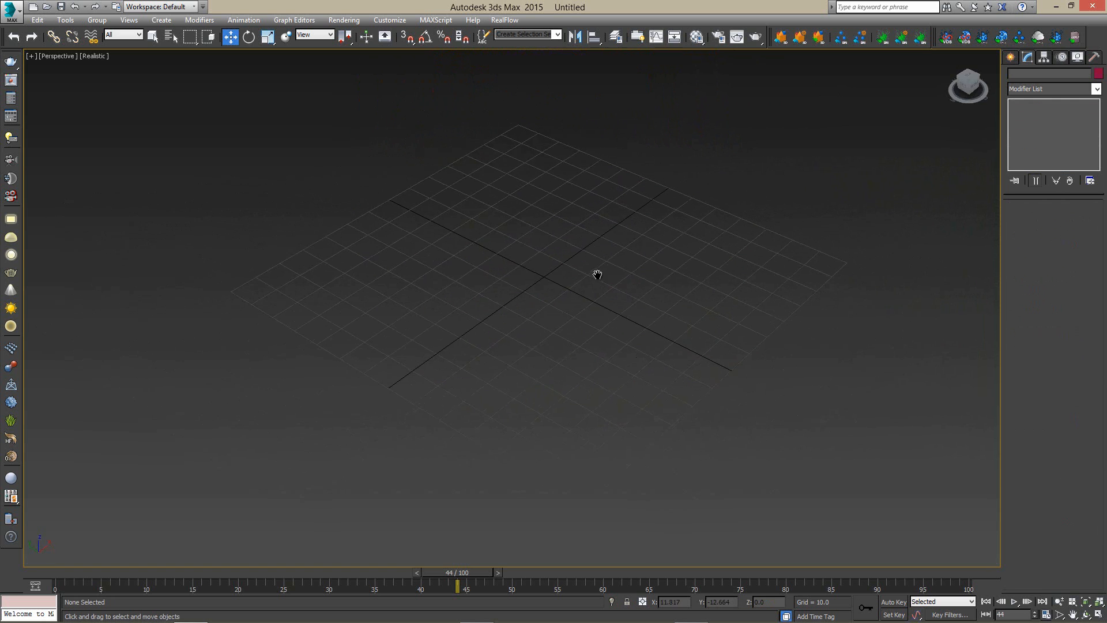
pyautogui.click(1010, 58)
pyautogui.moveTo(806, 220); pyautogui.dragTo(959, 219, button='middle')
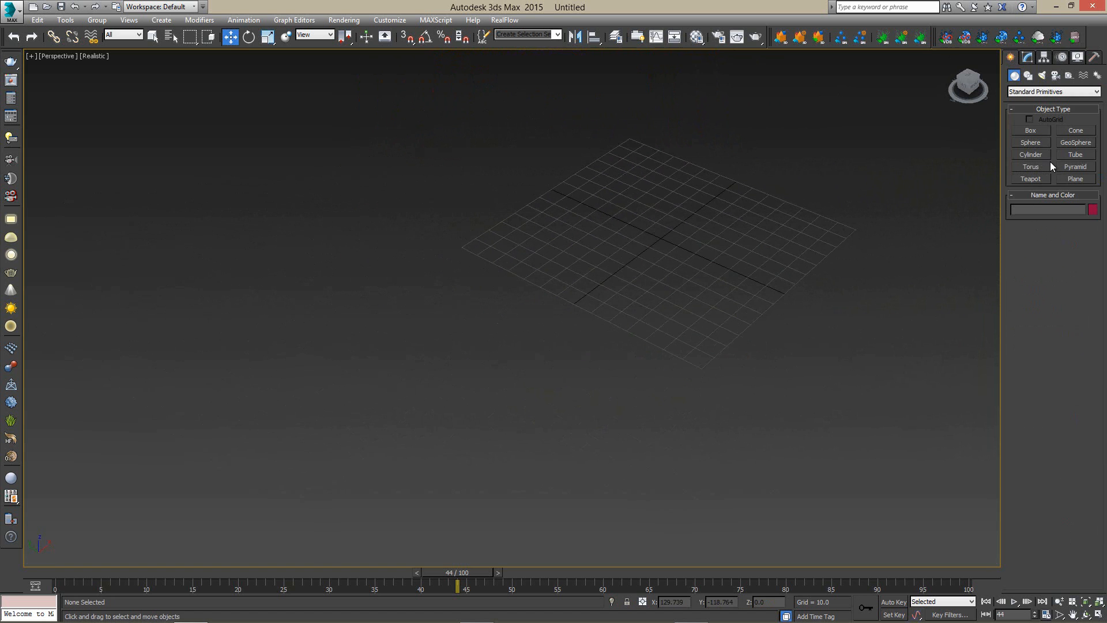
pyautogui.click(1036, 142)
pyautogui.moveTo(657, 237); pyautogui.dragTo(712, 268)
pyautogui.moveTo(825, 254); pyautogui.dragTo(738, 277, button='middle')
# Apply a Noise modifier to the sphere
pyautogui.click(1027, 57)
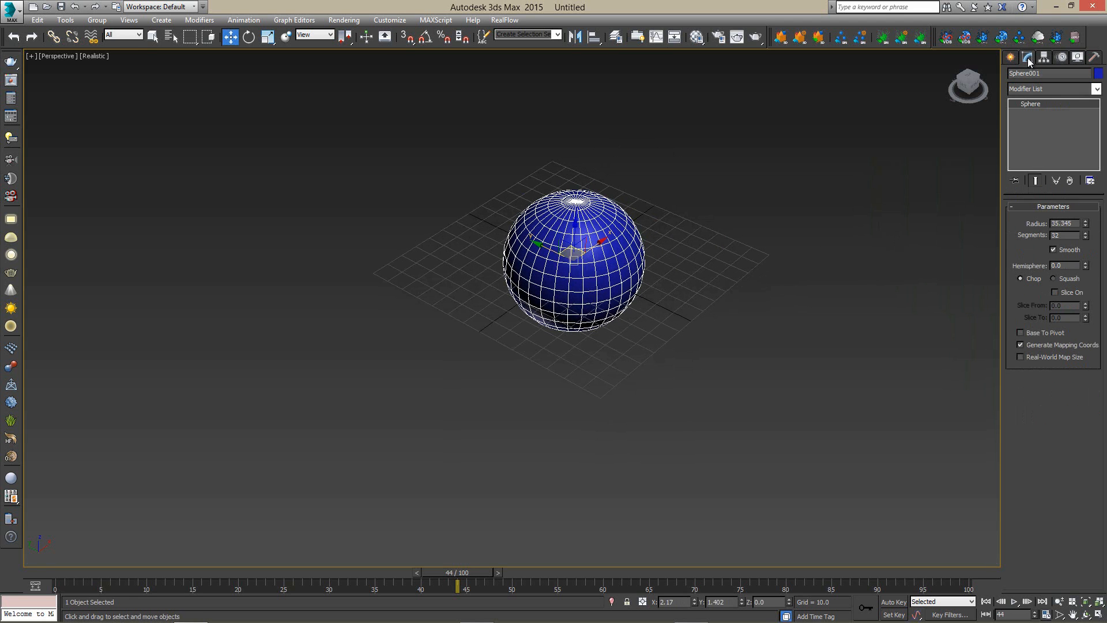
pyautogui.click(1043, 90)
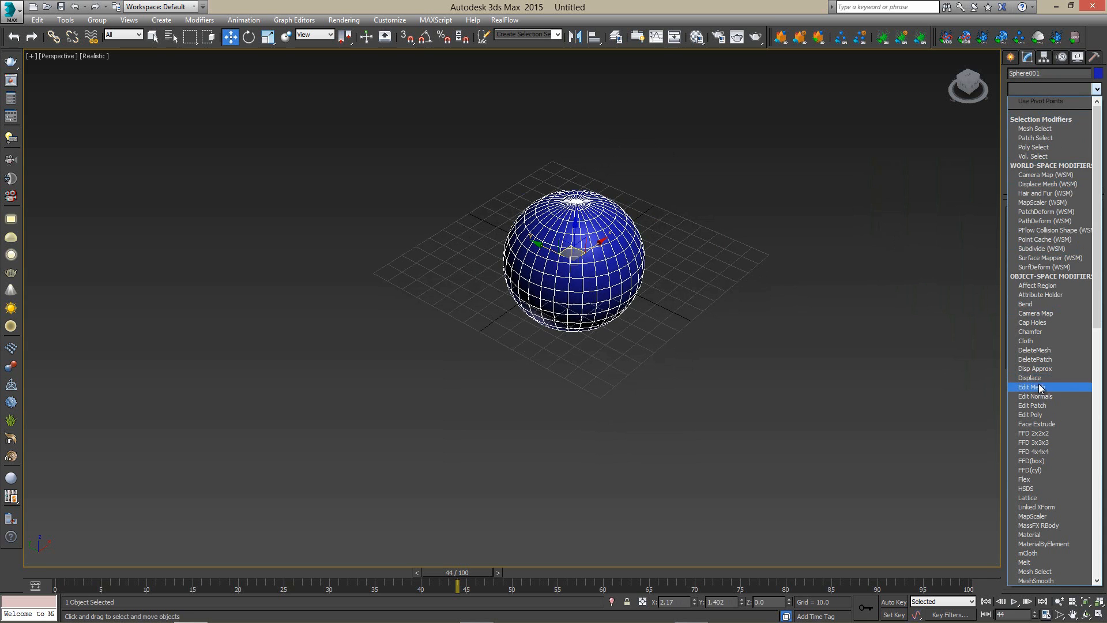
pyautogui.press('n')
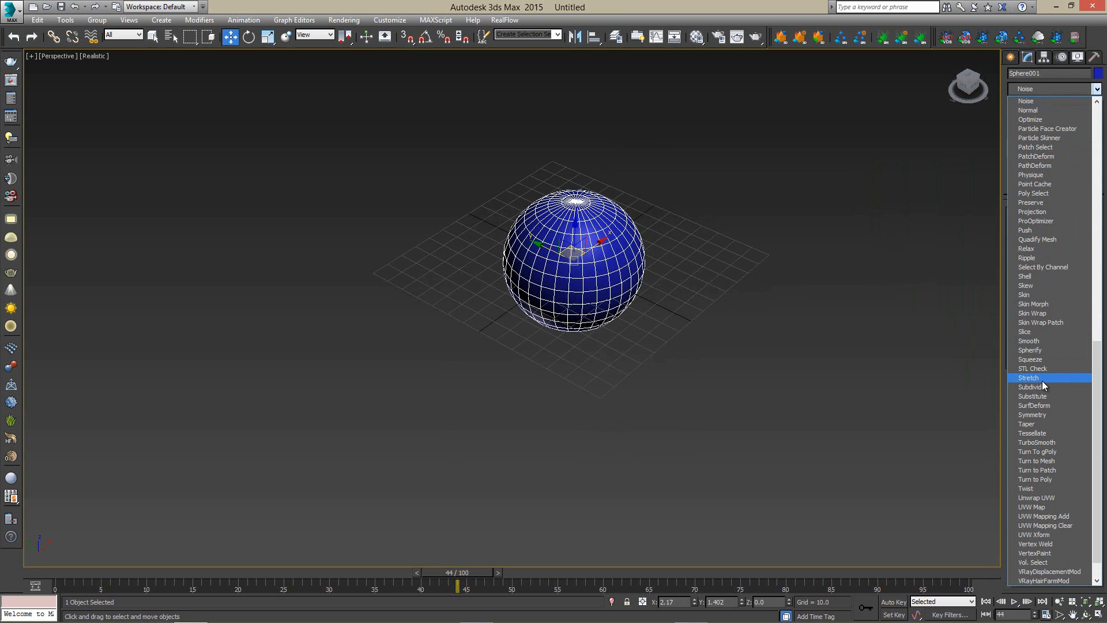
pyautogui.click(1046, 101)
pyautogui.scroll(5, 729, 296)
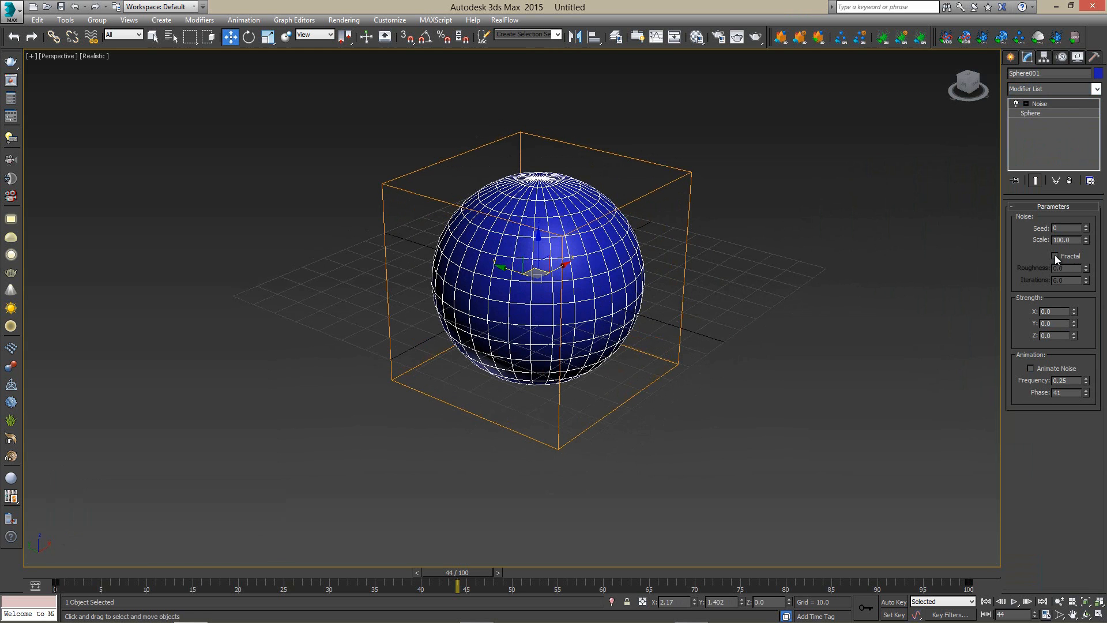
# Enable Fractal noise with roughness 1.0 and set its strength to X 4.12, Y 4.37 and Z 2.49
pyautogui.moveTo(1063, 268); pyautogui.dragTo(1024, 269)
pyautogui.moveTo(1074, 313); pyautogui.dragTo(1071, 74)
pyautogui.keyDown('alt'); pyautogui.moveTo(645, 227); pyautogui.dragTo(629, 271, button='middle'); pyautogui.keyUp('alt')
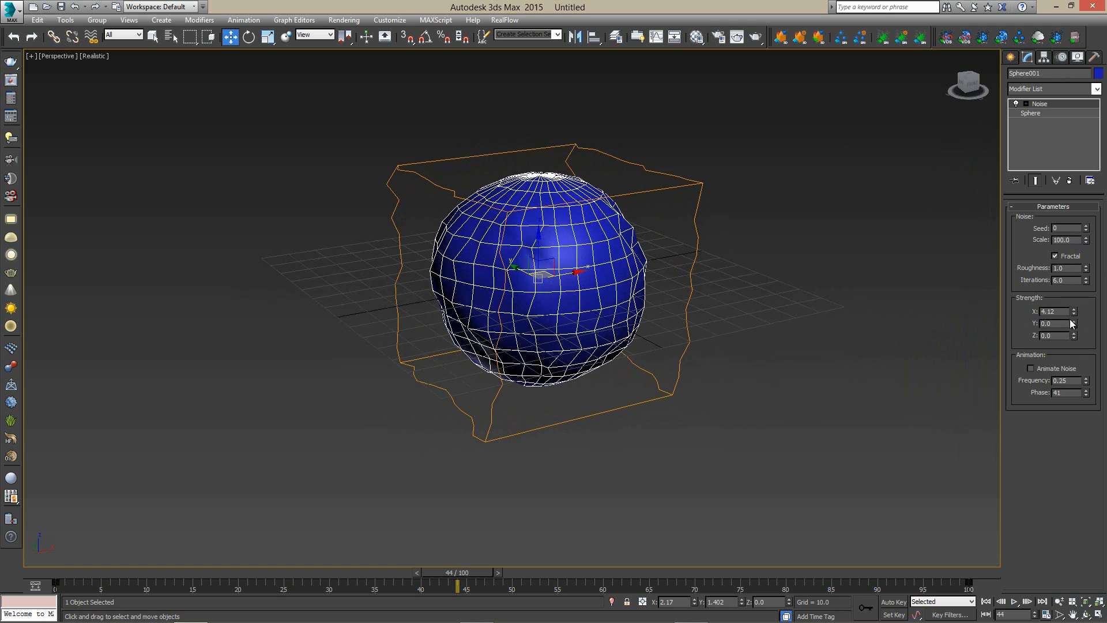
pyautogui.moveTo(1075, 323); pyautogui.dragTo(1036, 76)
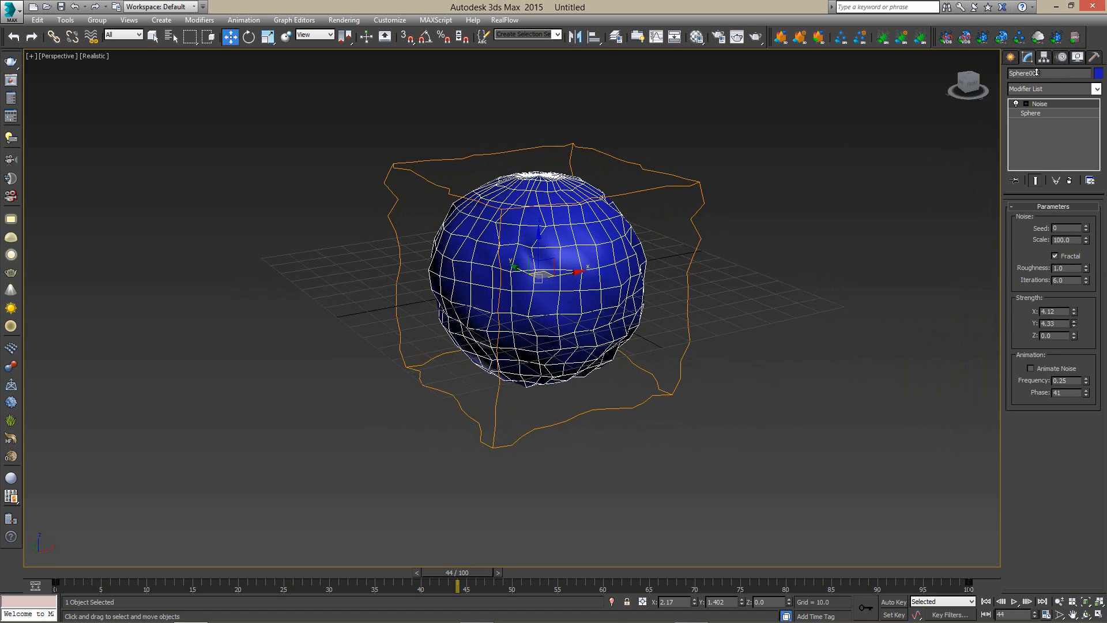
pyautogui.moveTo(1073, 337); pyautogui.dragTo(1075, 194)
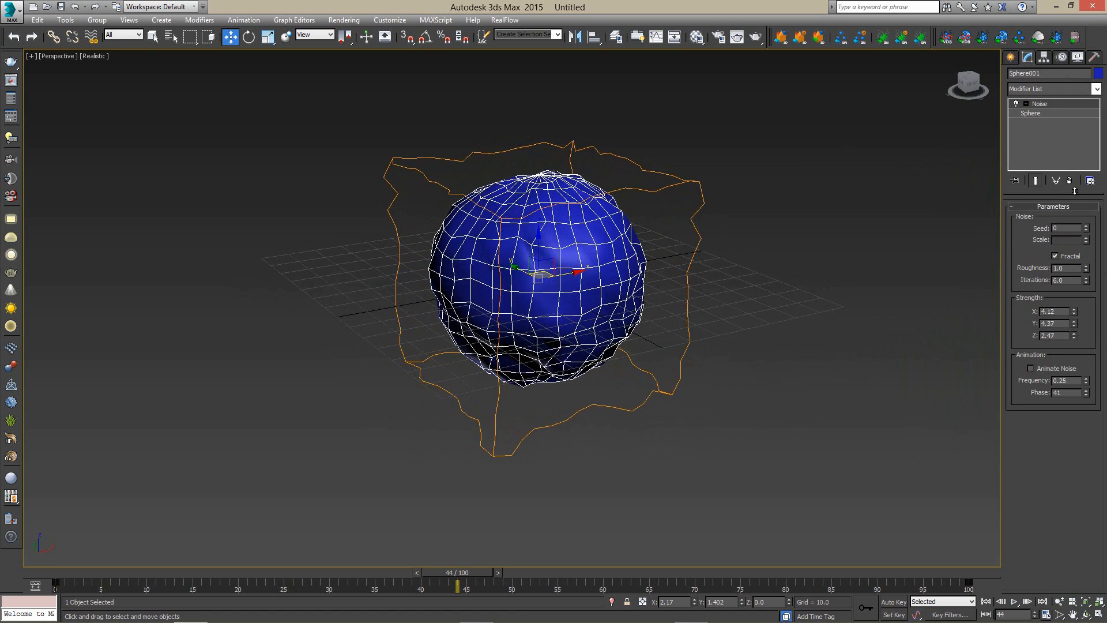
pyautogui.click(785, 232)
pyautogui.keyDown('alt'); pyautogui.moveTo(785, 232); pyautogui.dragTo(572, 289, button='middle'); pyautogui.keyUp('alt')
pyautogui.click(559, 275)
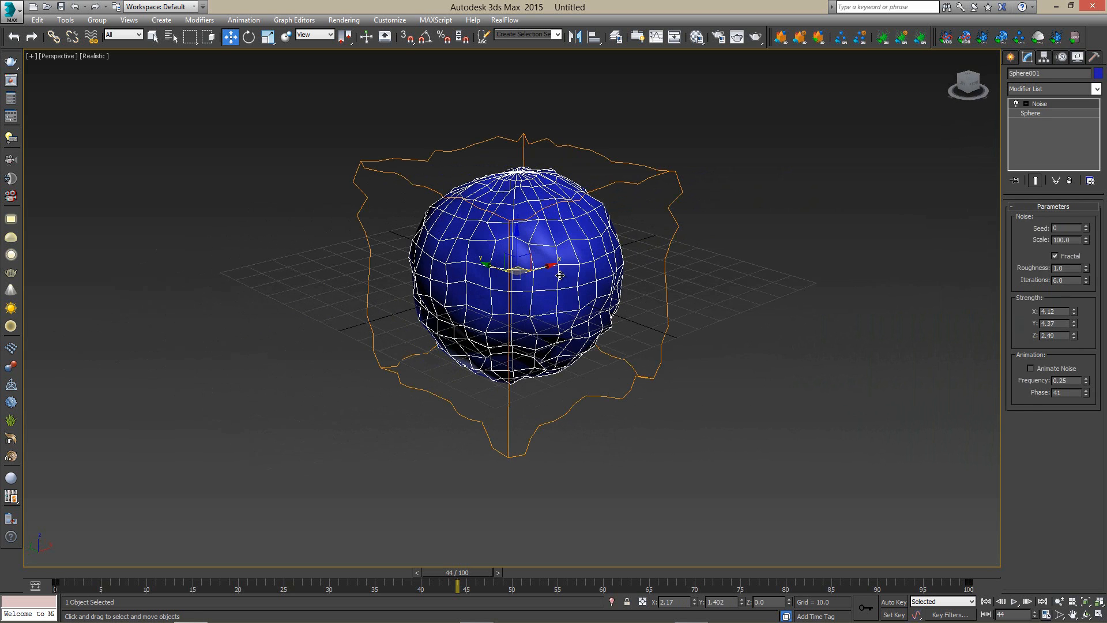
# Turn on Animate Noise, preview the animation, and set the noise frequency to 0.01
pyautogui.moveTo(574, 320); pyautogui.dragTo(554, 311, button='middle')
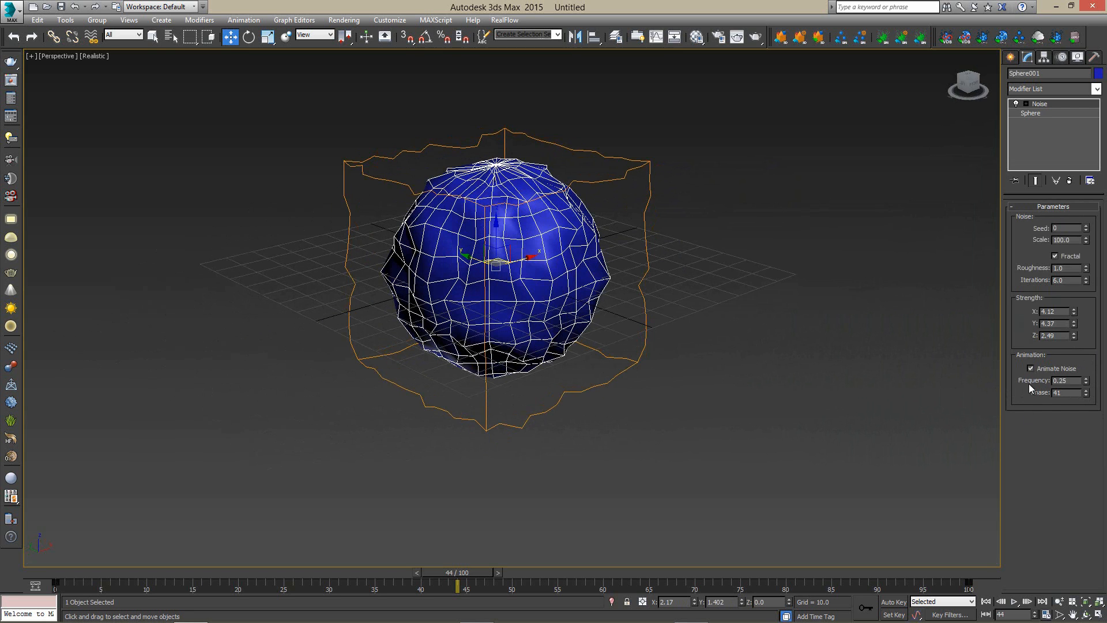
pyautogui.click(1014, 602)
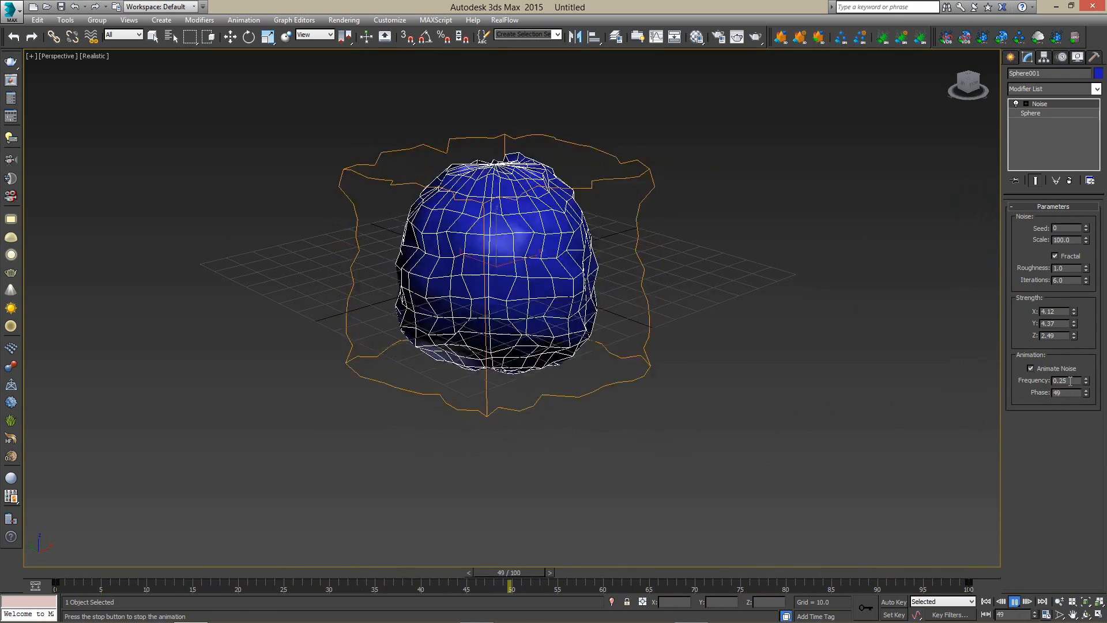
pyautogui.moveTo(1070, 381); pyautogui.dragTo(976, 381)
pyautogui.write('0.01')
pyautogui.press('Return')
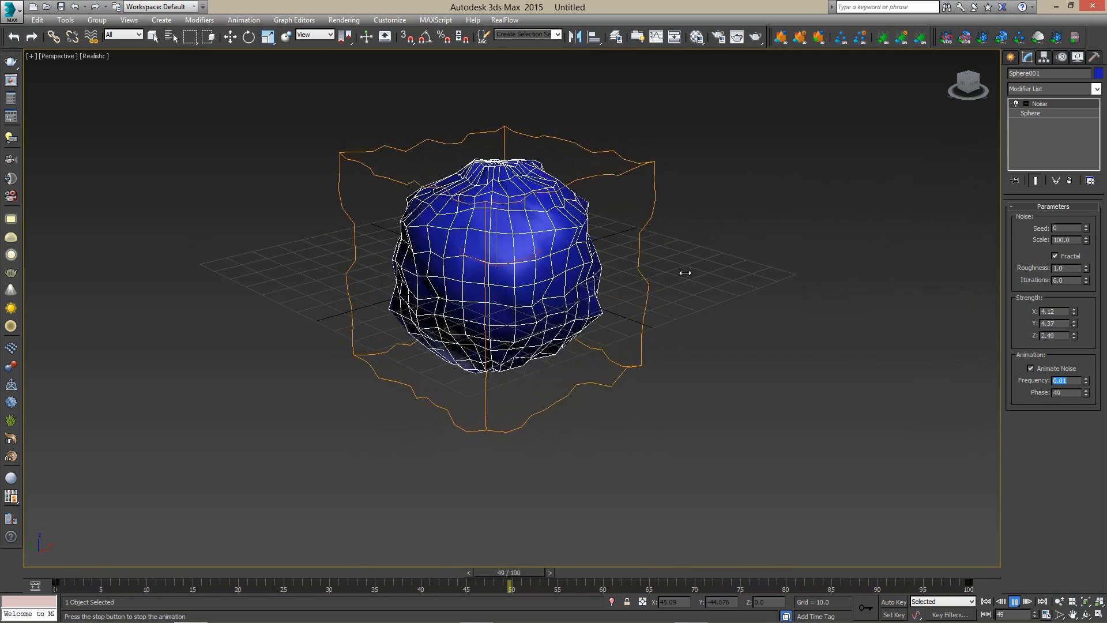
pyautogui.click(1014, 601)
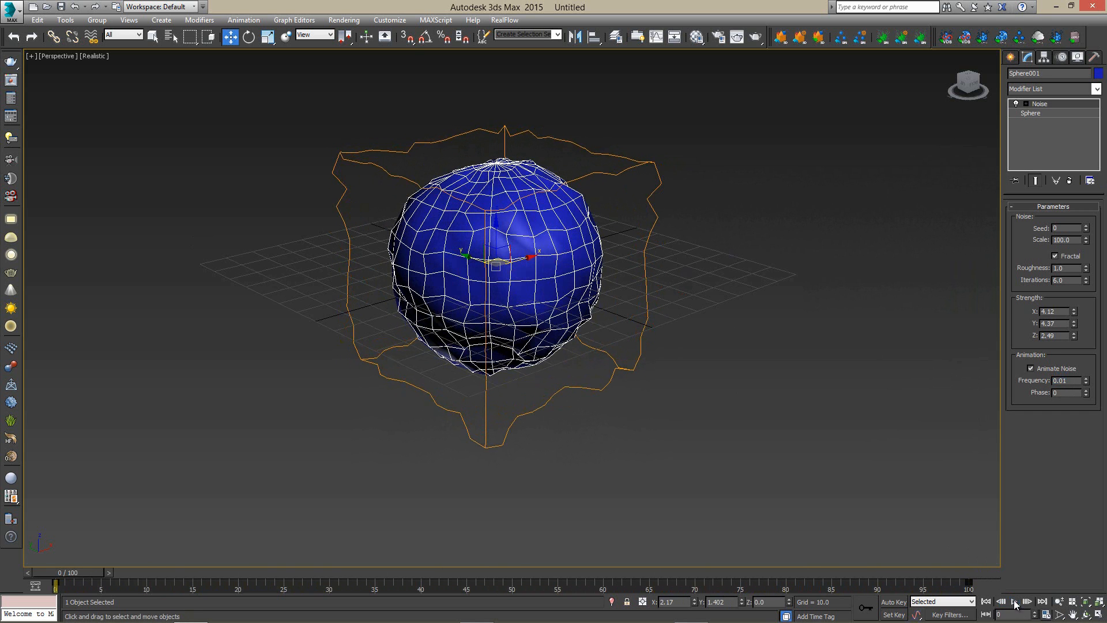
pyautogui.moveTo(559, 230); pyautogui.dragTo(501, 230, button='middle')
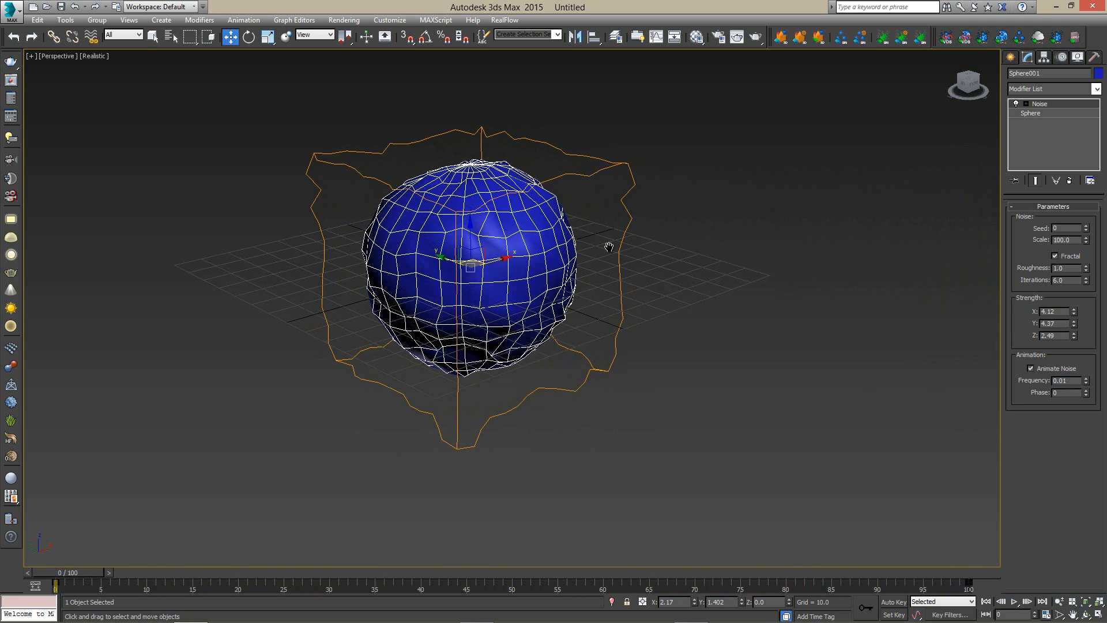
pyautogui.scroll(-3, 609, 247)
pyautogui.click(1012, 57)
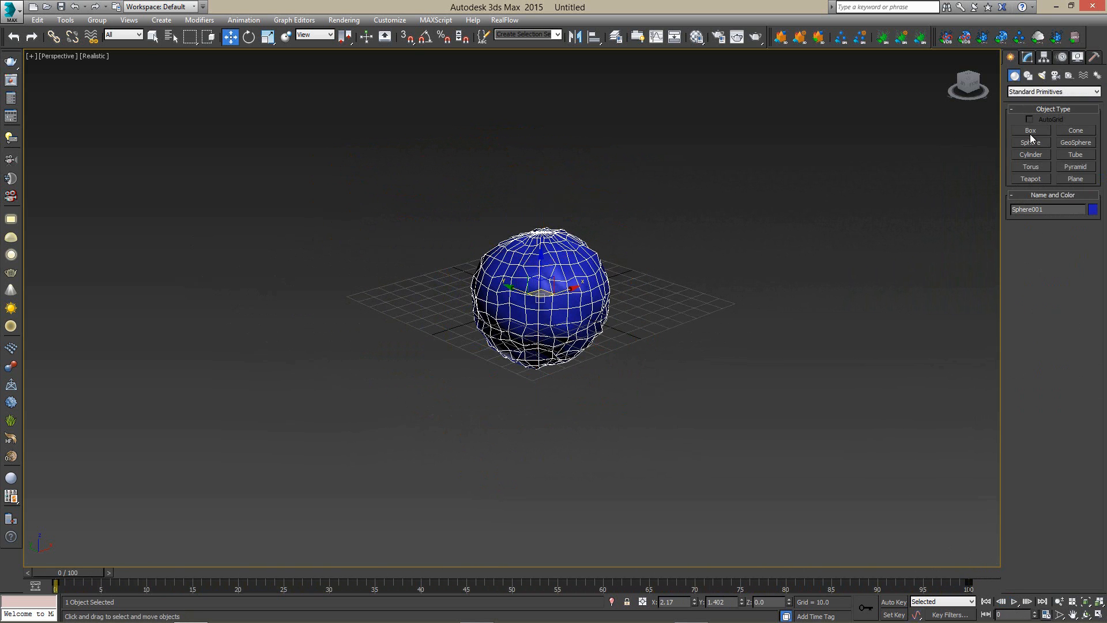
pyautogui.click(1041, 93)
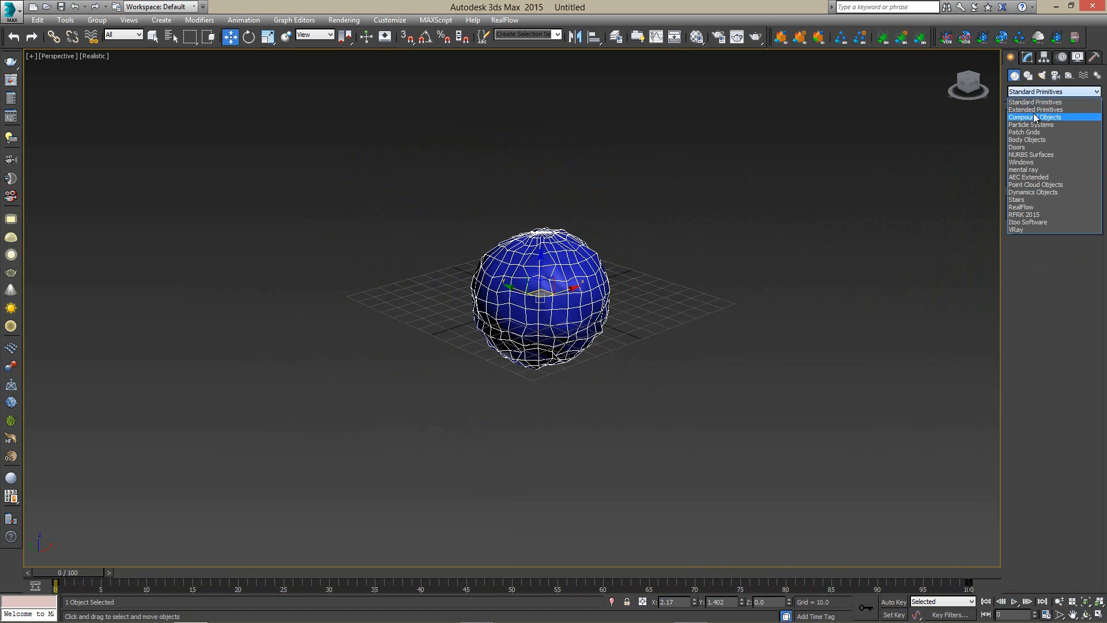
pyautogui.click(1036, 108)
pyautogui.click(1046, 91)
pyautogui.click(1031, 100)
pyautogui.click(615, 266)
pyautogui.click(588, 271)
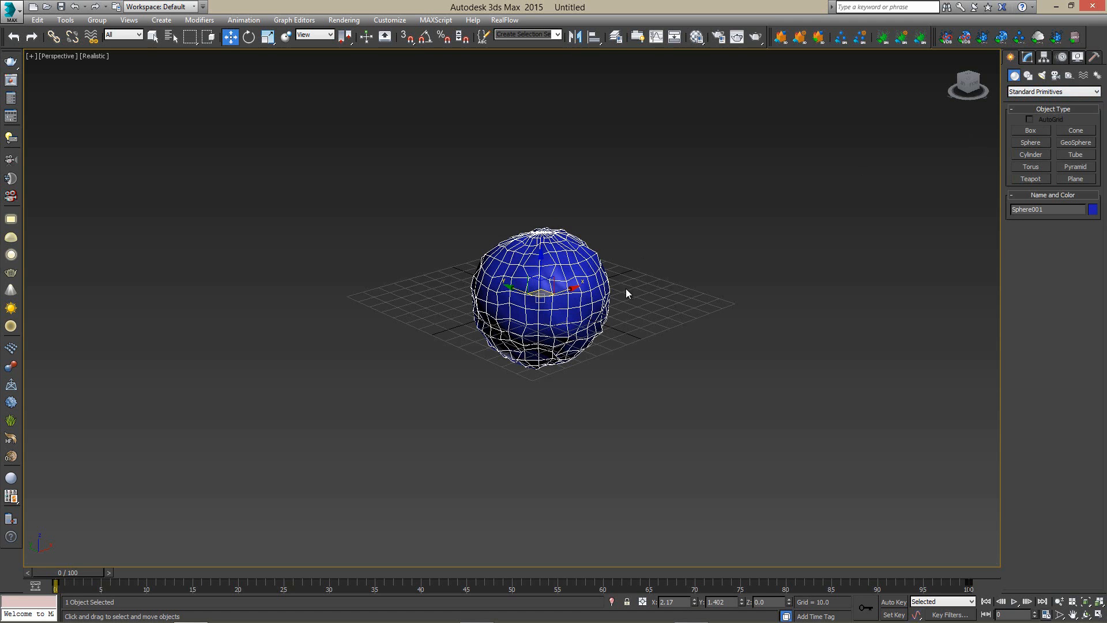
# Remove the Noise modifier from the sphere and delete the sphere
pyautogui.click(1027, 57)
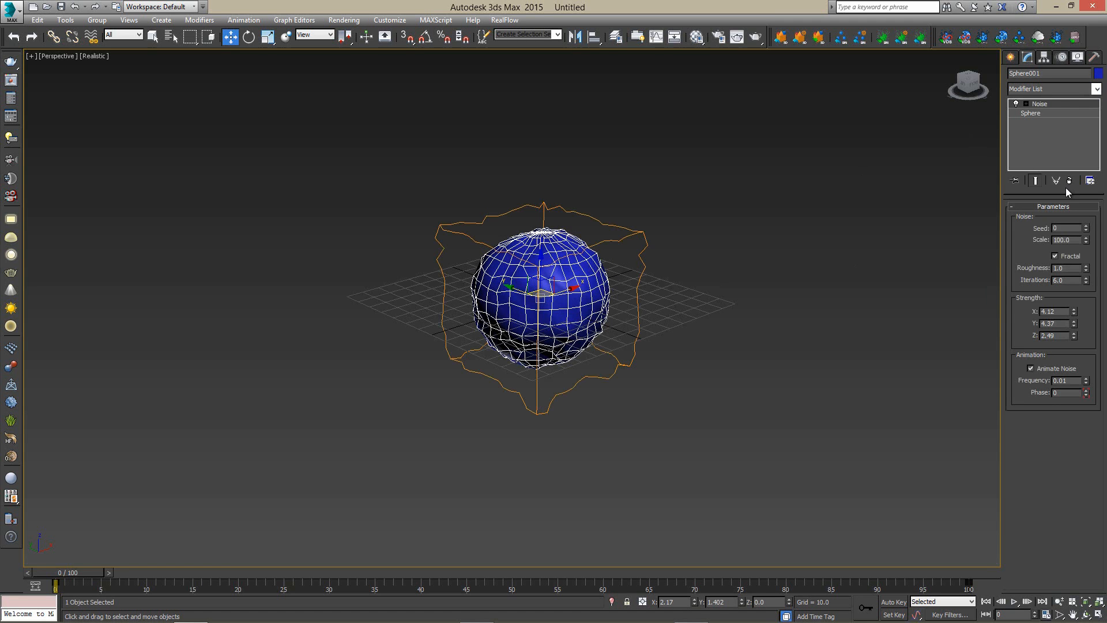
pyautogui.click(1070, 180)
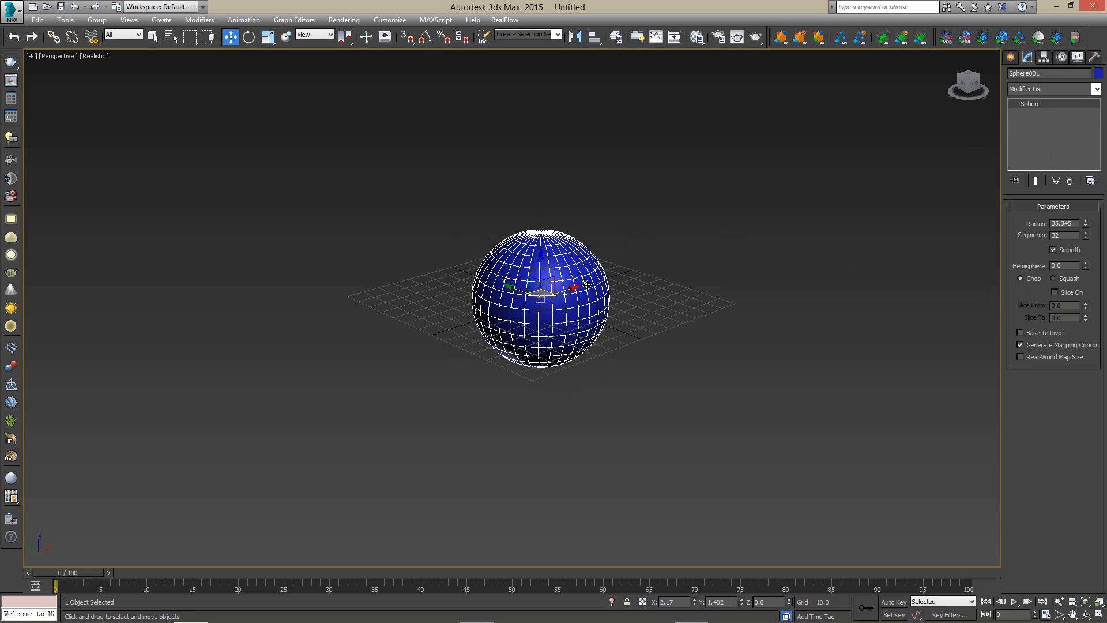
pyautogui.press('Delete')
# Create a plane about 208 long and 196 wide covering the grid
pyautogui.click(1011, 57)
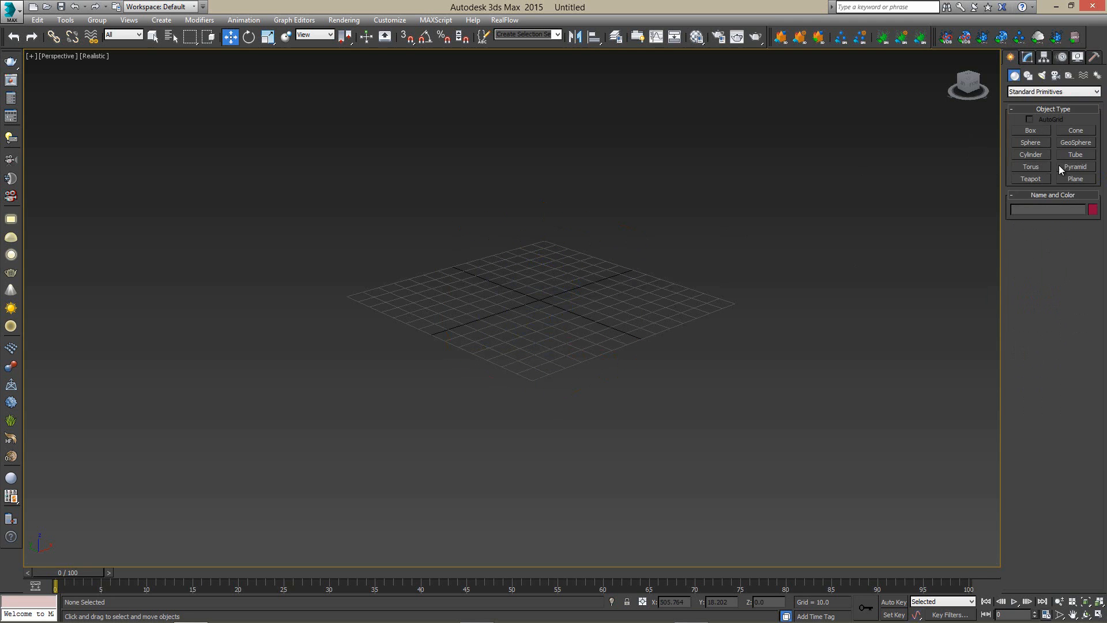
pyautogui.click(1066, 181)
pyautogui.moveTo(542, 238); pyautogui.dragTo(544, 473)
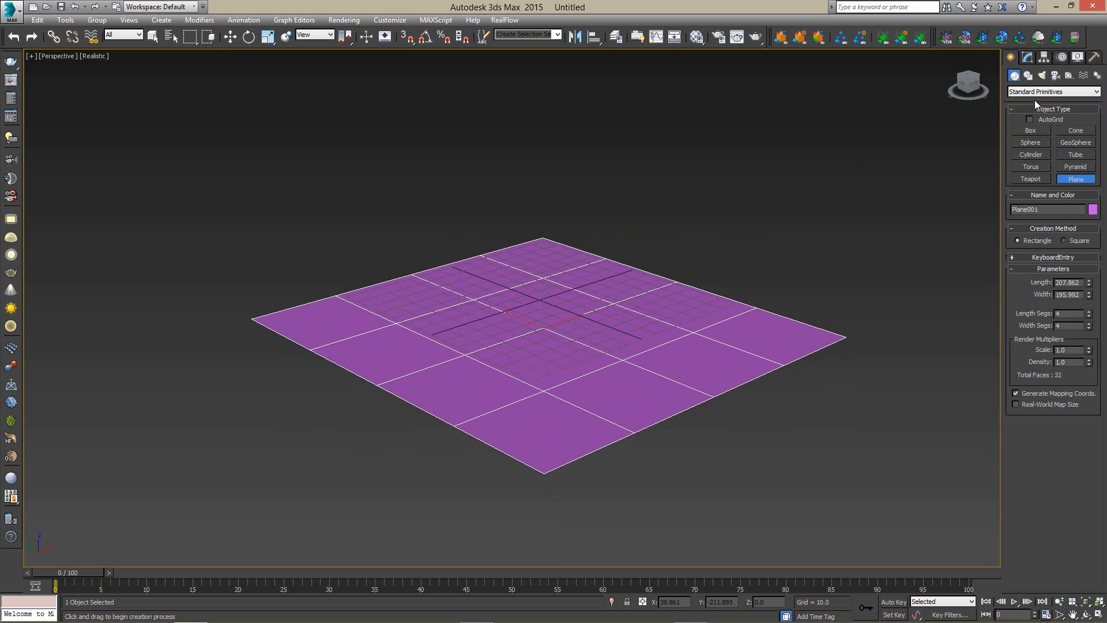
pyautogui.click(1066, 327)
# Apply a Wave modifier to the plane and set Amplitude 1 to 18.23
pyautogui.click(1029, 57)
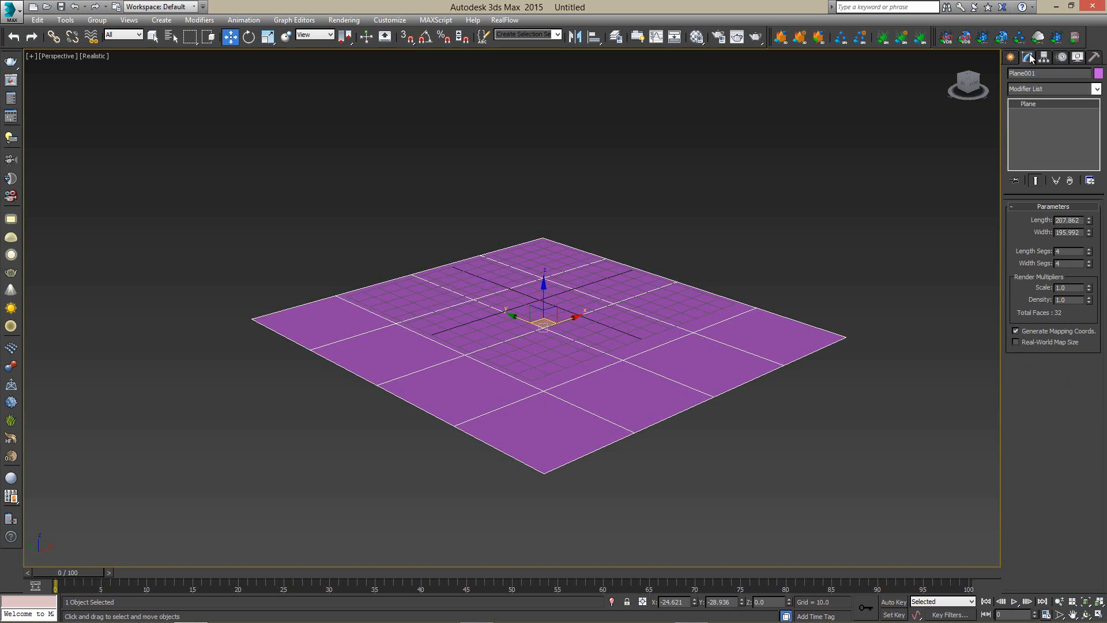
pyautogui.click(1054, 88)
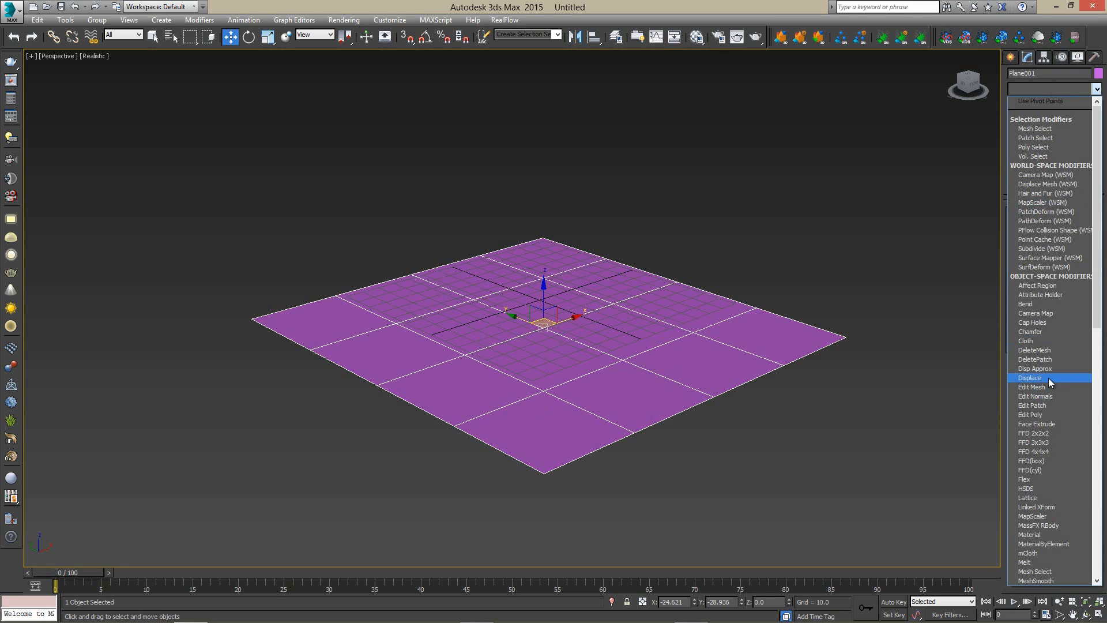
pyautogui.press('w')
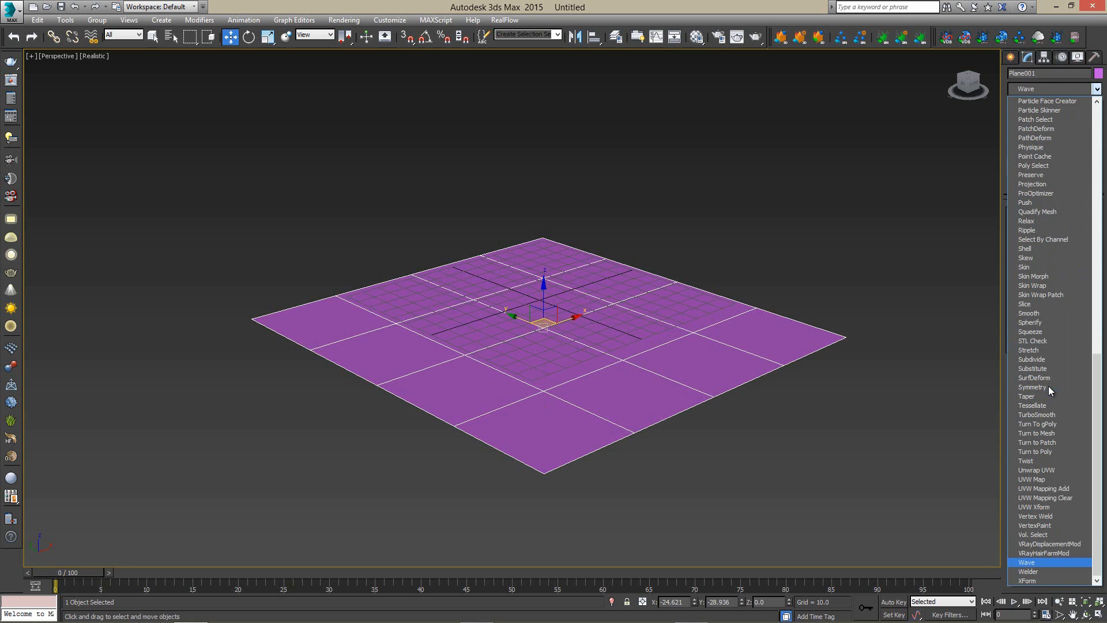
pyautogui.click(1041, 563)
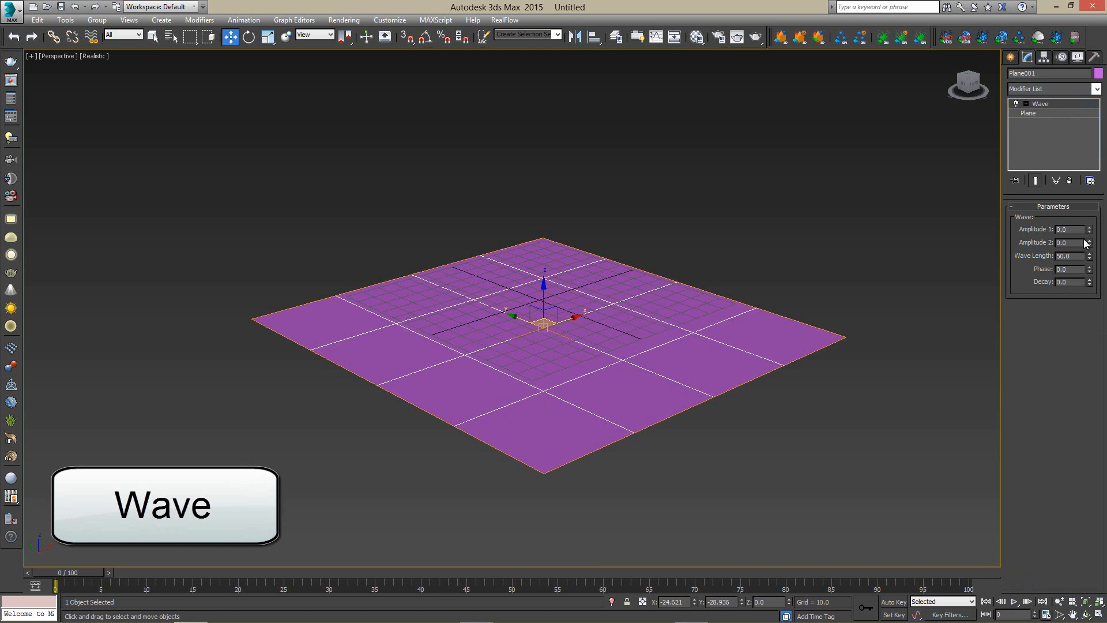
pyautogui.moveTo(1092, 232); pyautogui.dragTo(1078, 433)
pyautogui.keyDown('alt'); pyautogui.moveTo(483, 341); pyautogui.dragTo(540, 337, button='middle'); pyautogui.keyUp('alt')
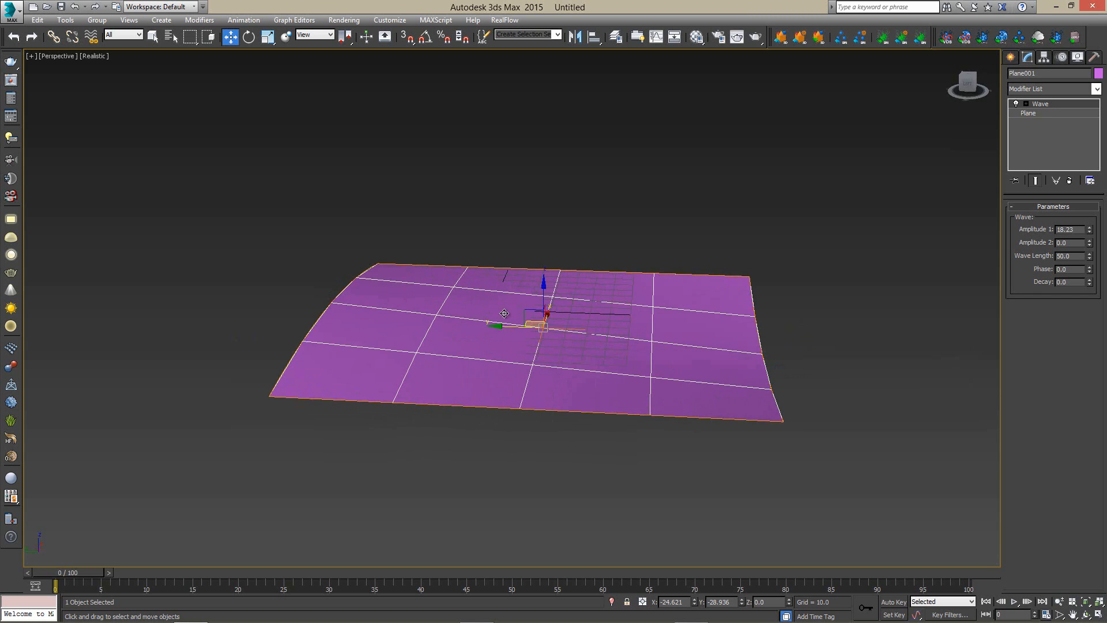
# Set the base plane's length and width segments to 25 each beneath the Wave modifier
pyautogui.click(1029, 112)
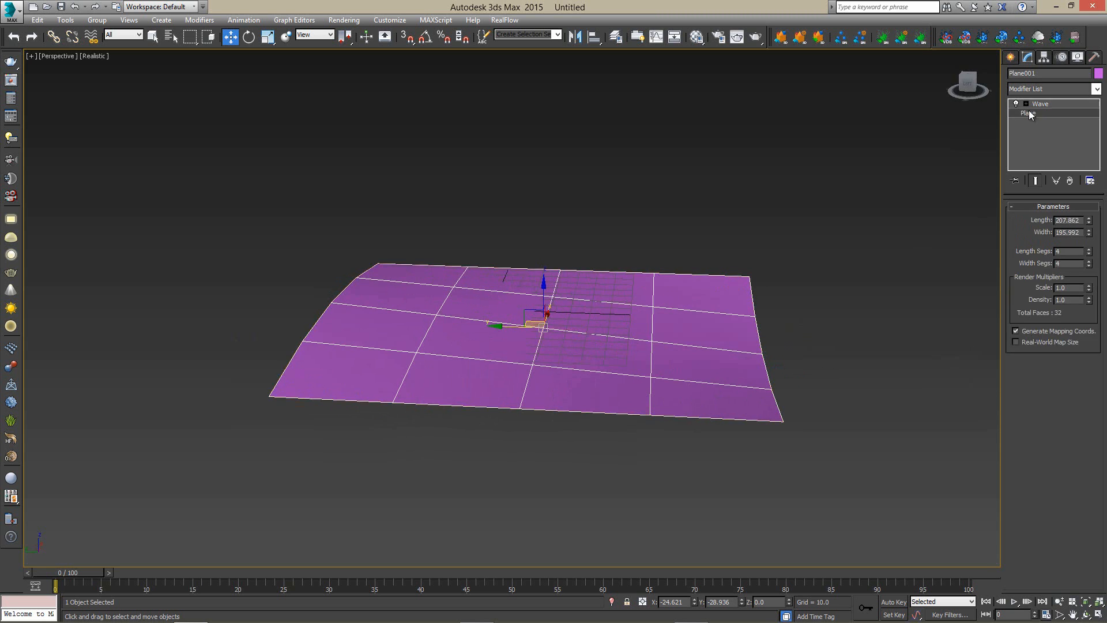
pyautogui.moveTo(1090, 255); pyautogui.dragTo(1085, 558)
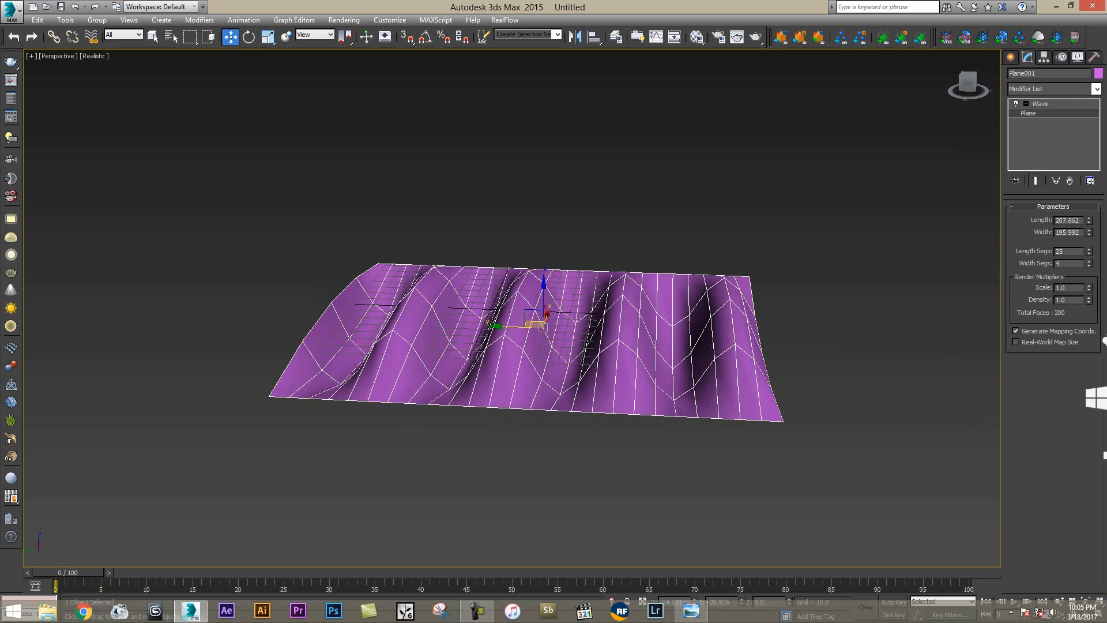
pyautogui.moveTo(1089, 264); pyautogui.dragTo(1105, 574)
pyautogui.moveTo(628, 320)
pyautogui.keyDown('alt'); pyautogui.mouseDown(button='middle')
pyautogui.moveTo(575, 326)
pyautogui.moveTo(739, 302)
pyautogui.mouseUp(button='middle'); pyautogui.keyUp('alt')
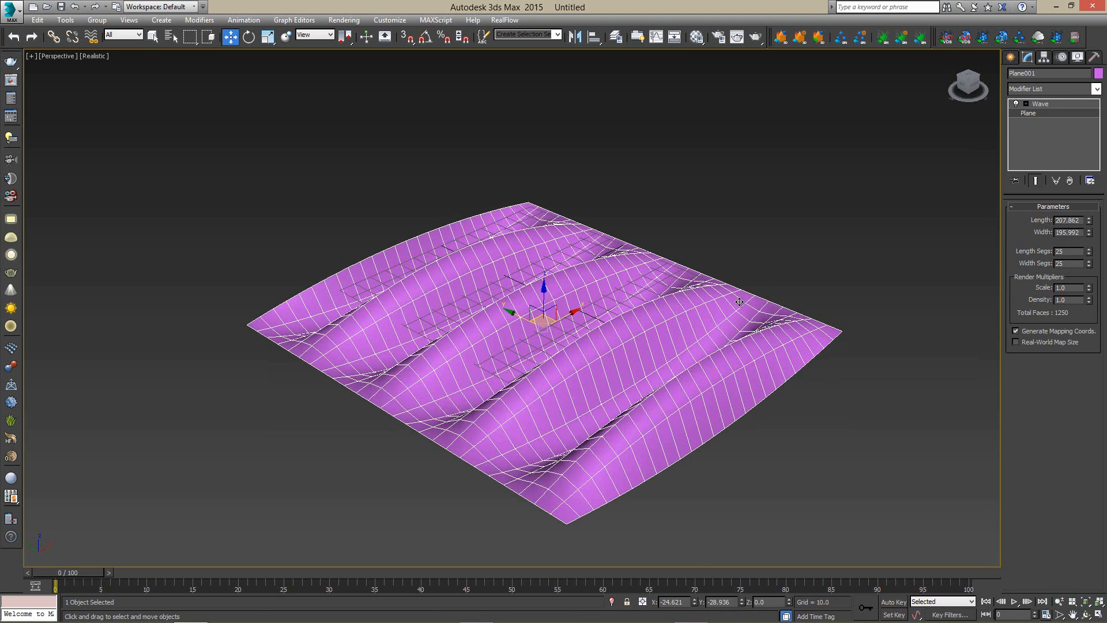
# Adjust the Wave modifier to Amplitude 2 of 0.147, Wave Length 90.5 and Phase 9.2
pyautogui.click(1051, 105)
pyautogui.moveTo(1090, 243); pyautogui.dragTo(1089, 209)
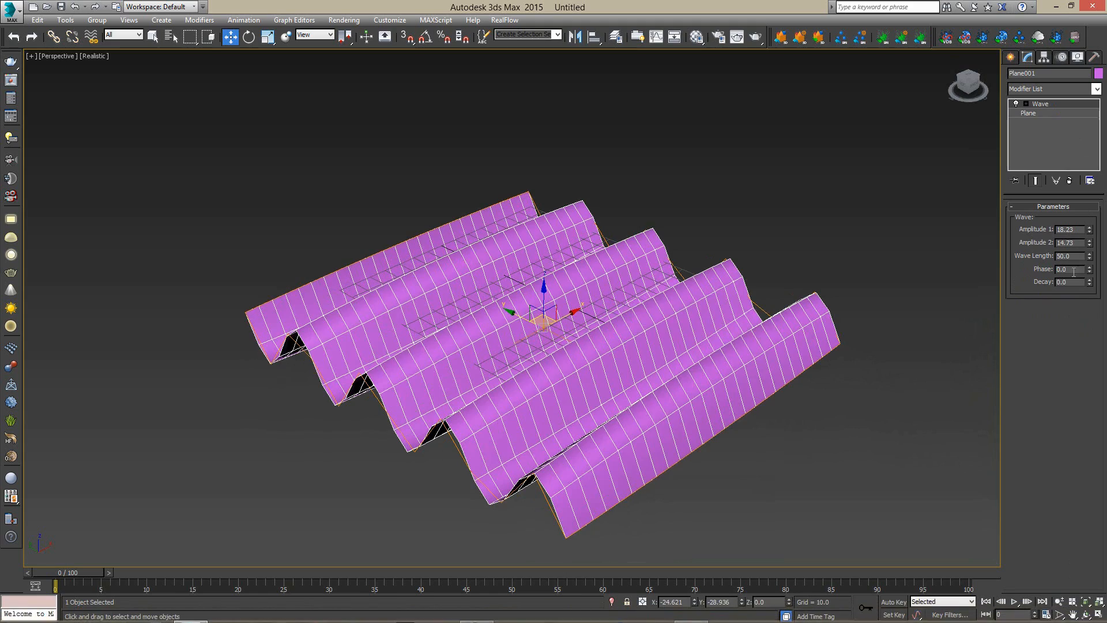
pyautogui.moveTo(1090, 256); pyautogui.dragTo(1104, 201)
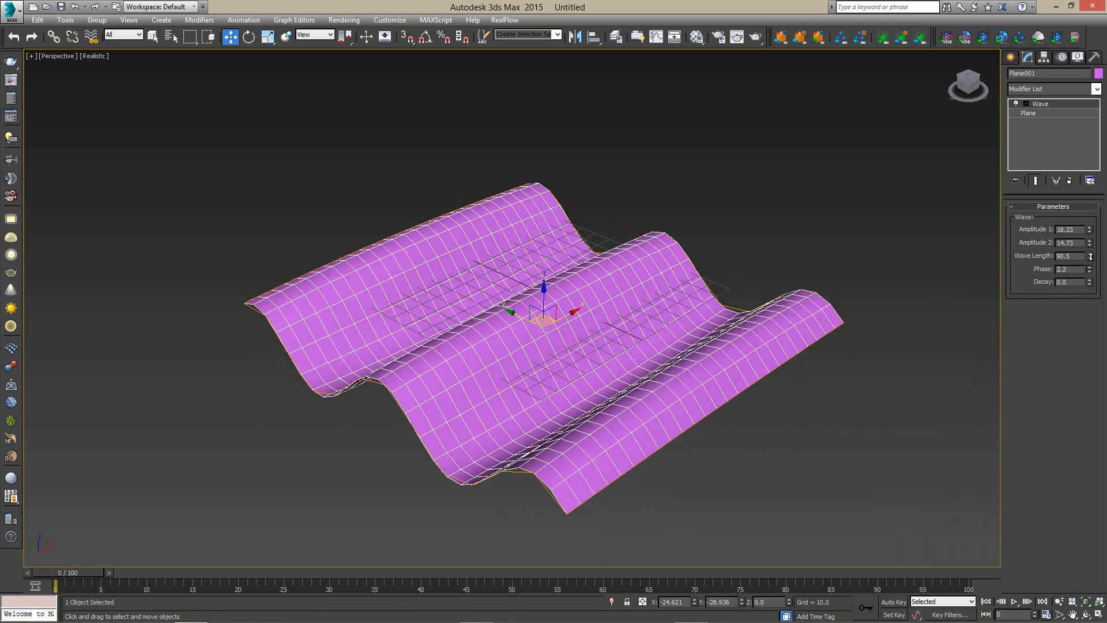
pyautogui.moveTo(1094, 242)
pyautogui.mouseDown()
pyautogui.moveTo(1099, 225)
pyautogui.moveTo(1089, 280)
pyautogui.moveTo(1089, 259)
pyautogui.mouseUp()
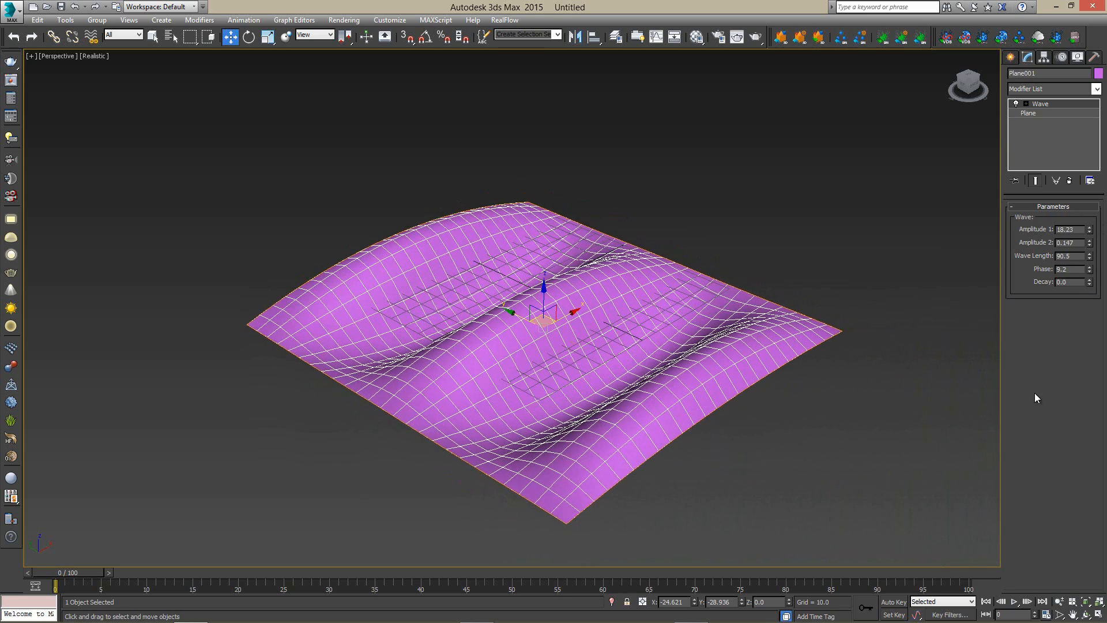
# With Auto Key enabled, animate the Wave modifier by setting its Phase to 22.1 at frame 80
pyautogui.click(893, 602)
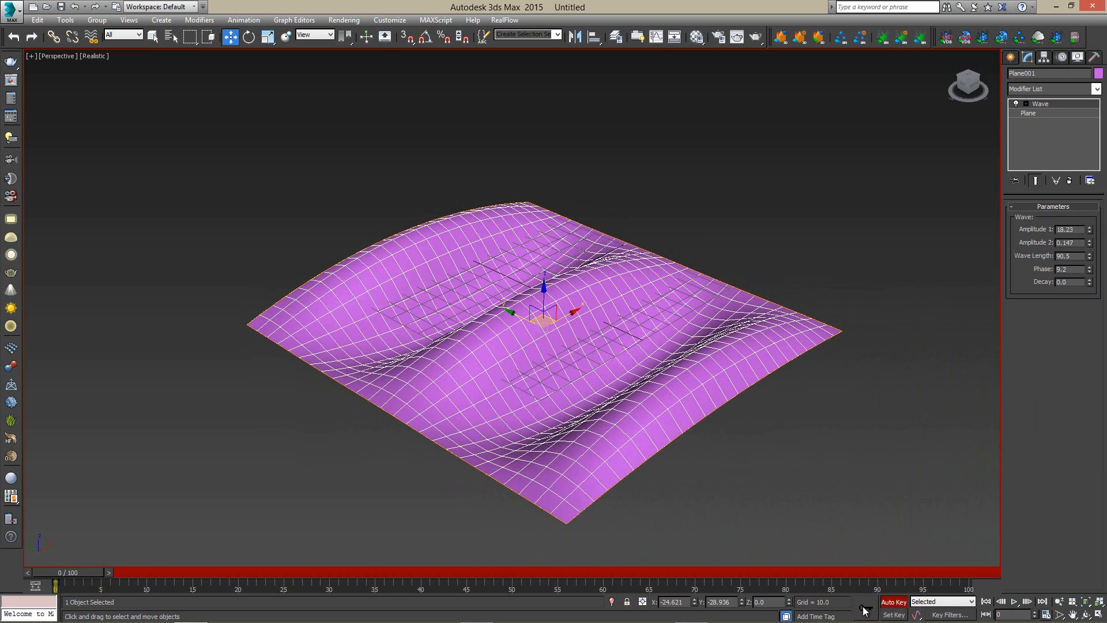
pyautogui.moveTo(85, 574); pyautogui.dragTo(796, 580)
pyautogui.press('w')
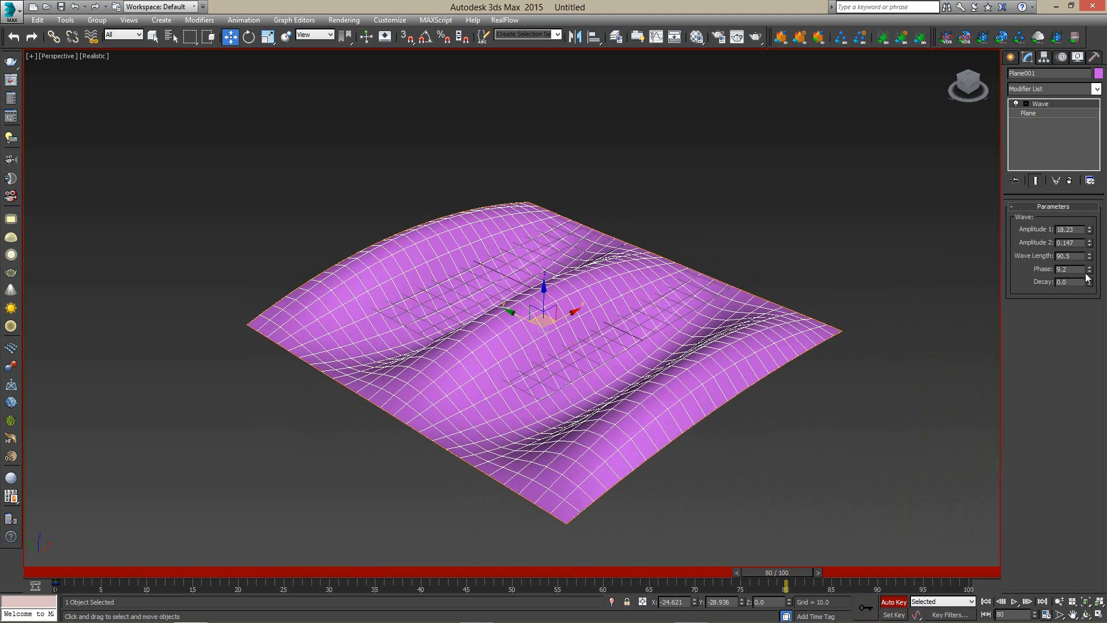
pyautogui.moveTo(1089, 270); pyautogui.dragTo(1090, 197)
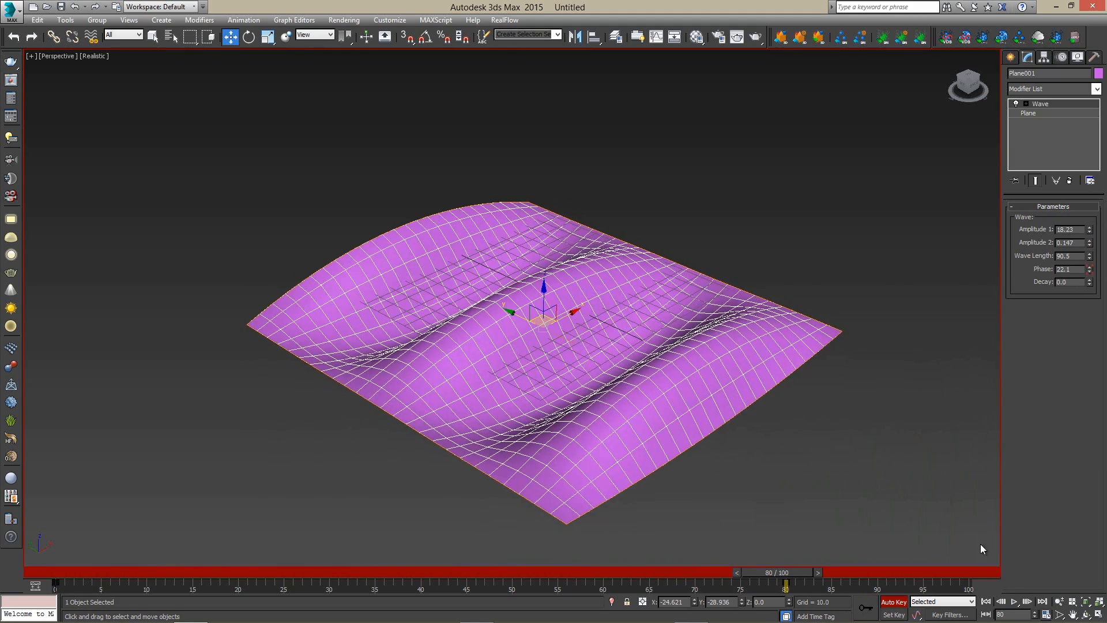
# Play the wave animation from the first frame and stop playback after watching the motion
pyautogui.click(985, 602)
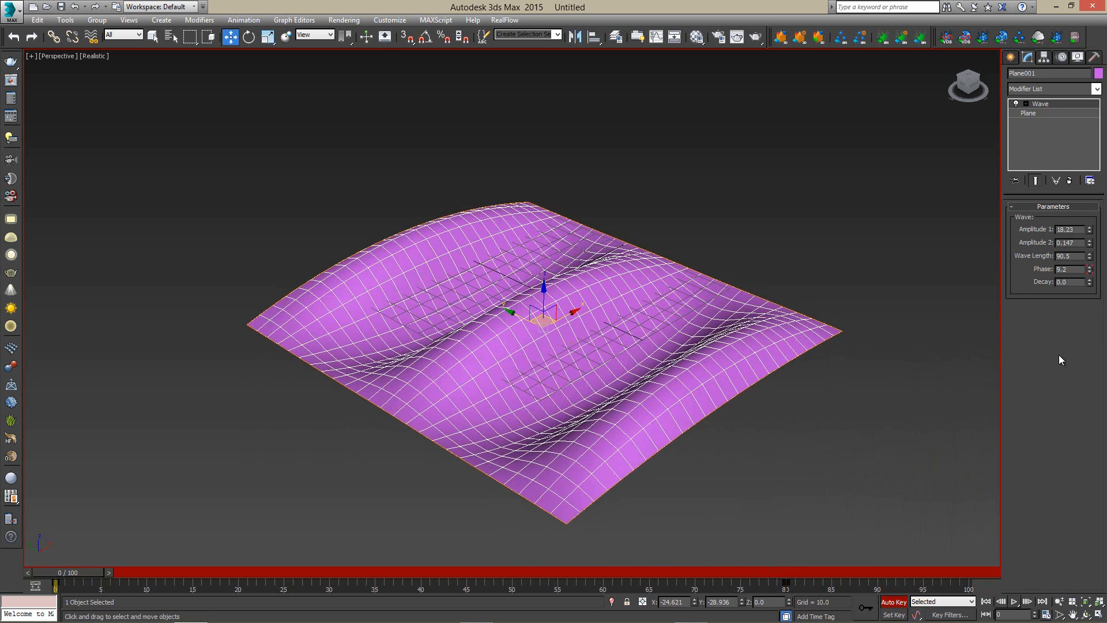
pyautogui.click(1015, 602)
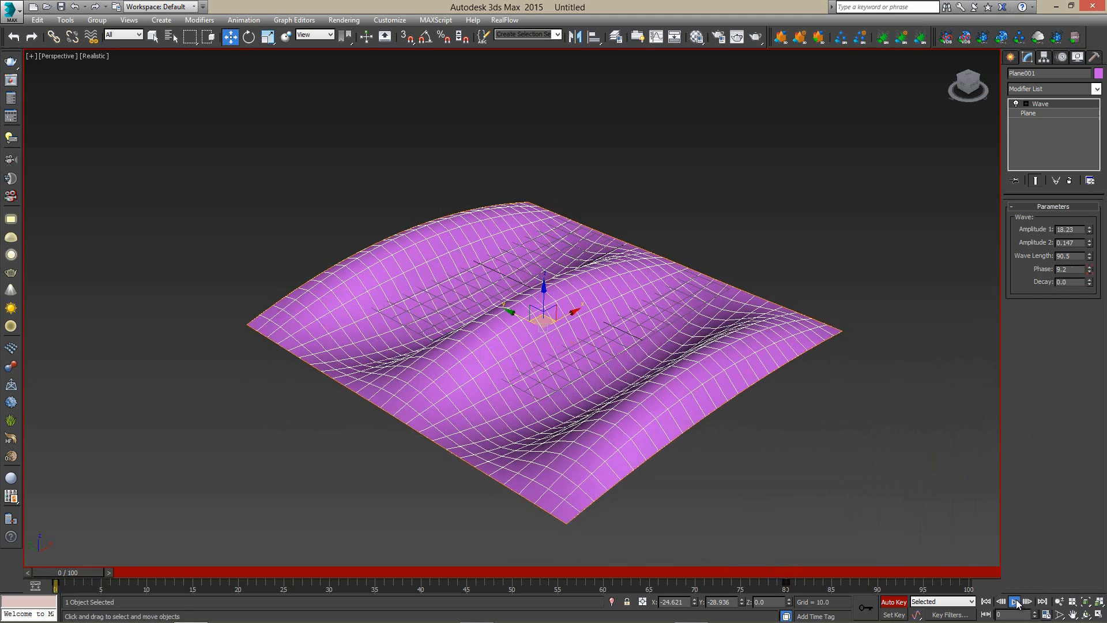
pyautogui.click(1015, 602)
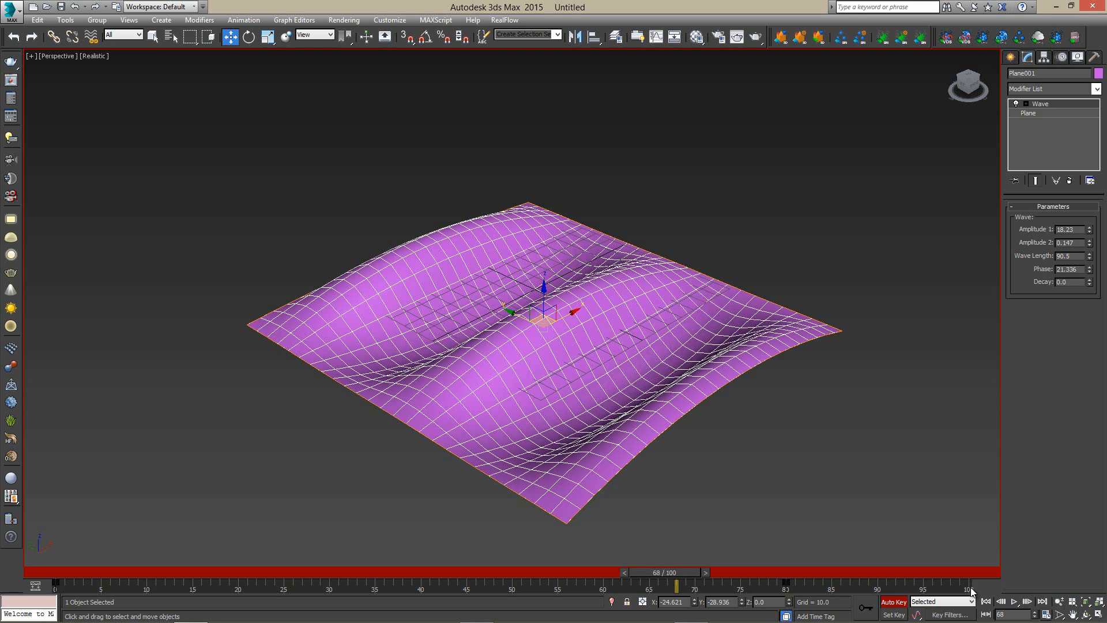
# Set the animation length to 1000 frames and move the plane's Phase key from frame 80 to frame 501
pyautogui.click(1046, 616)
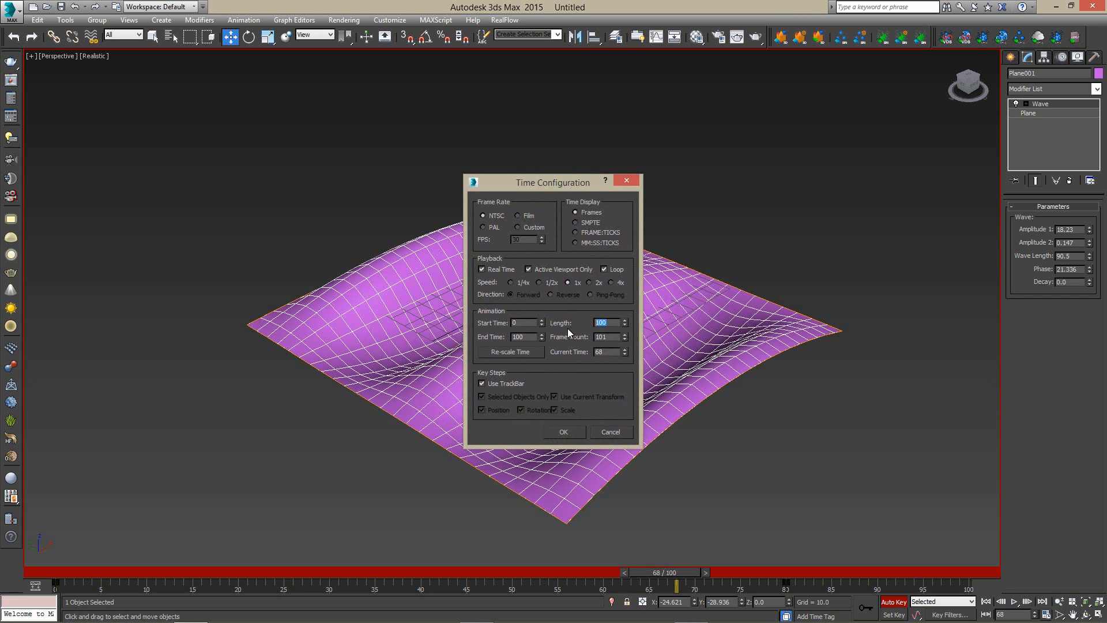
pyautogui.write('1000')
pyautogui.click(563, 432)
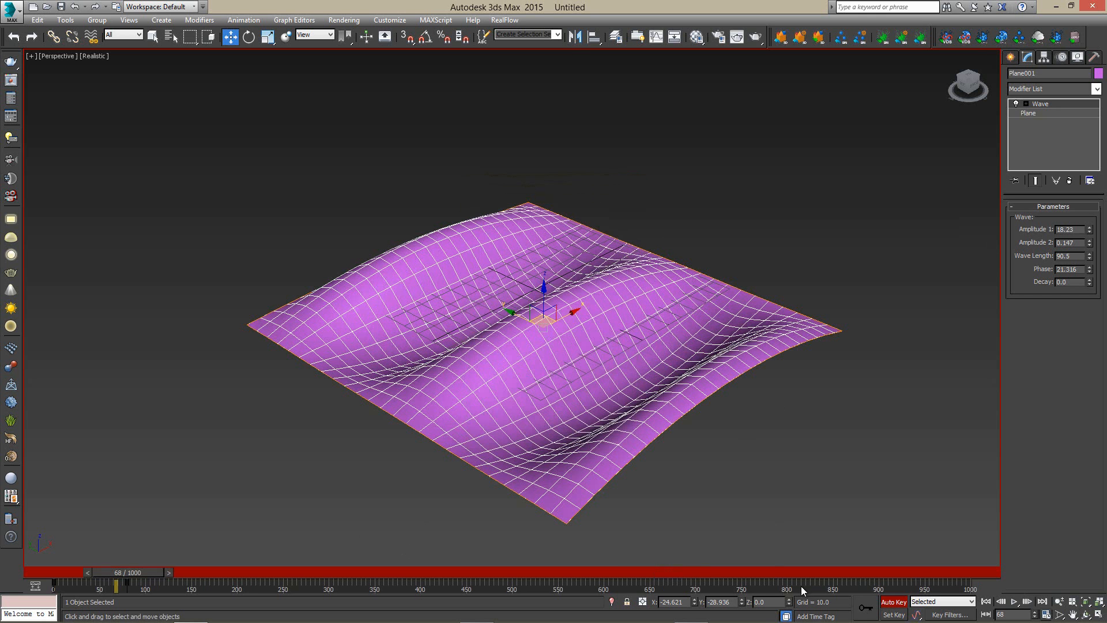
pyautogui.moveTo(137, 574); pyautogui.dragTo(513, 588)
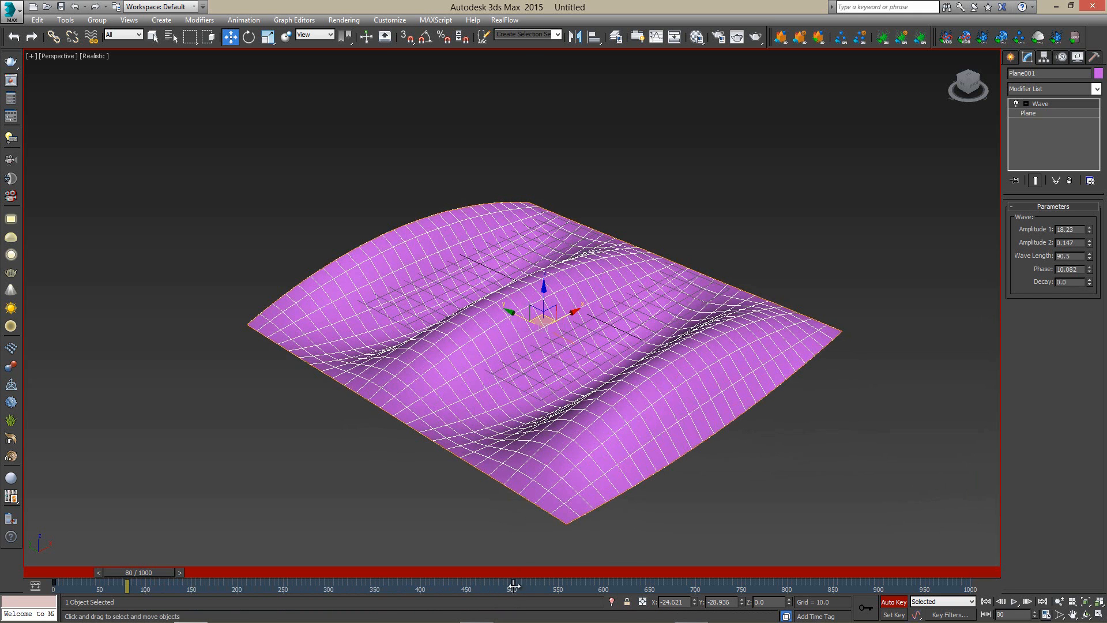
pyautogui.click(902, 604)
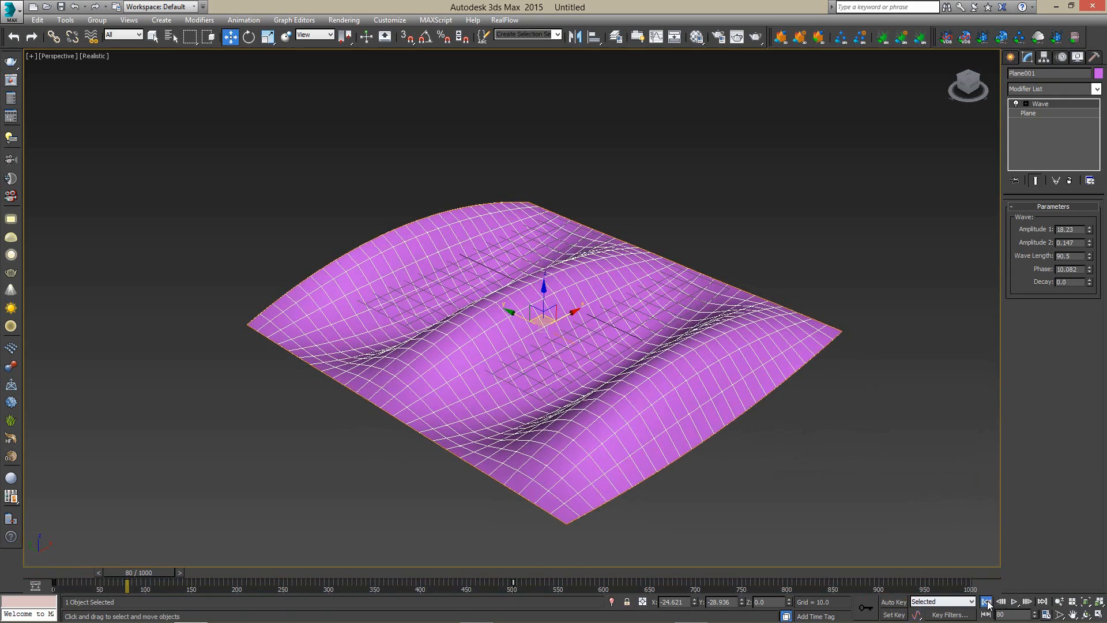
# Play the lengthened wave animation from the start, stop it, and return the time slider to frame 1
pyautogui.click(986, 601)
pyautogui.click(1014, 601)
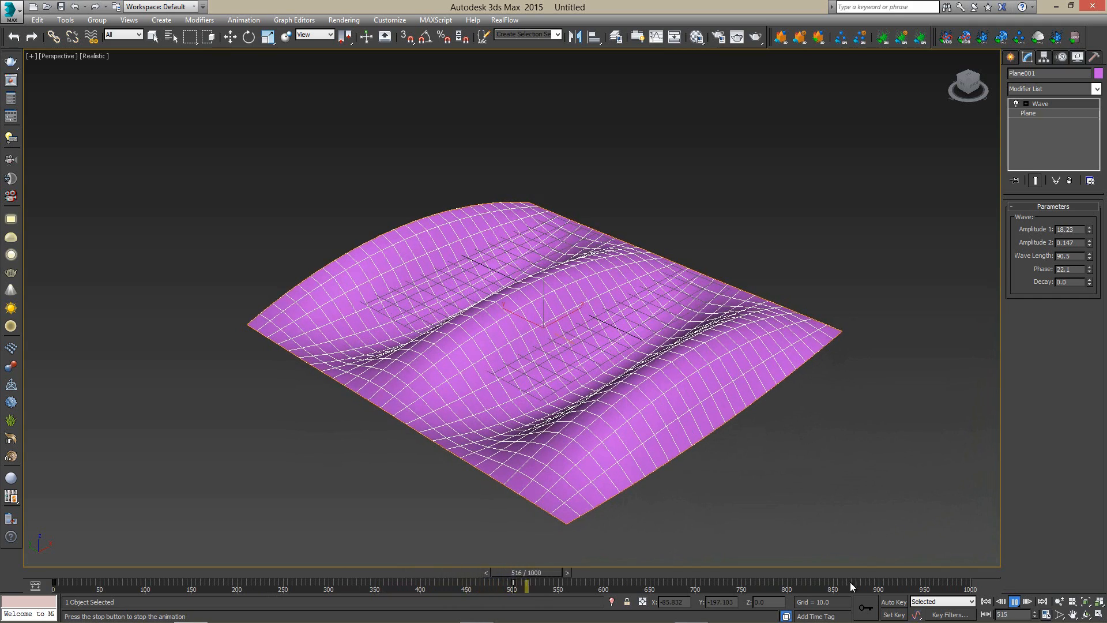
pyautogui.click(1013, 602)
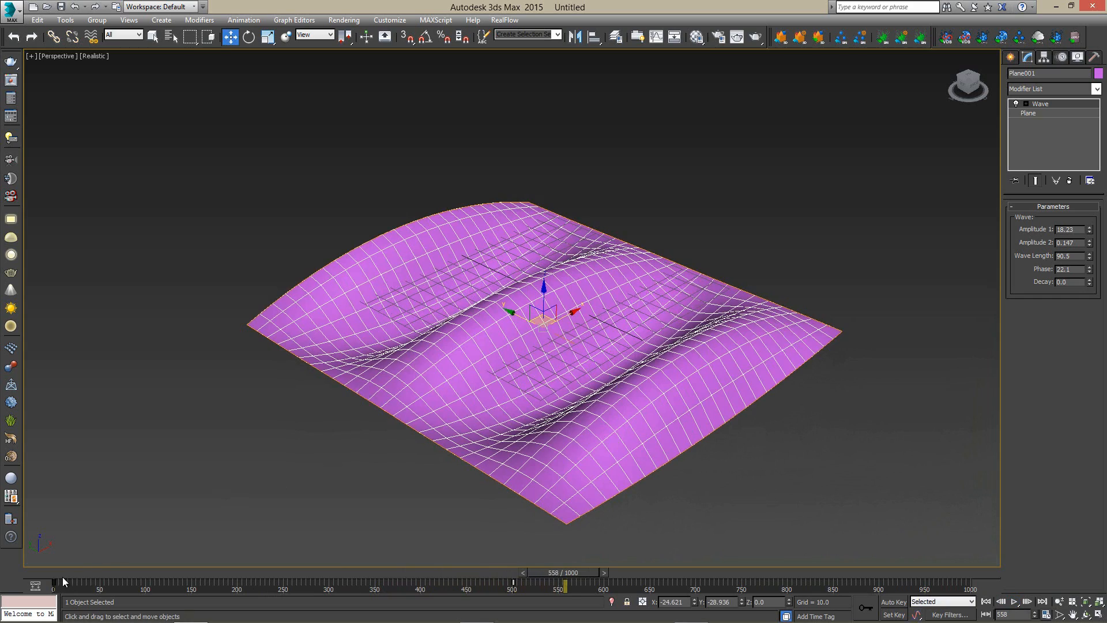
pyautogui.moveTo(71, 573)
pyautogui.mouseDown()
pyautogui.moveTo(58, 573)
pyautogui.moveTo(260, 580)
pyautogui.moveTo(54, 573)
pyautogui.mouseUp()
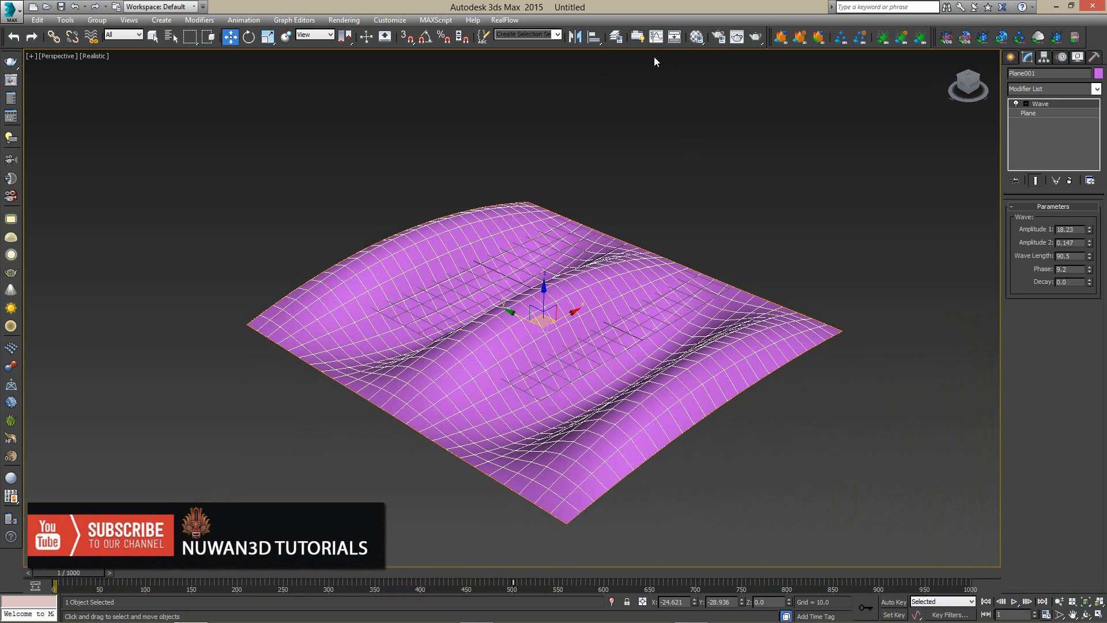
# Open and enlarge the Curve Editor, and display the Phase curve of the plane's Wave modifier by expanding its tracks
pyautogui.click(656, 37)
pyautogui.moveTo(513, 73)
pyautogui.mouseDown()
pyautogui.moveTo(544, 71)
pyautogui.moveTo(529, 75)
pyautogui.mouseUp()
pyautogui.moveTo(548, 300); pyautogui.dragTo(573, 402)
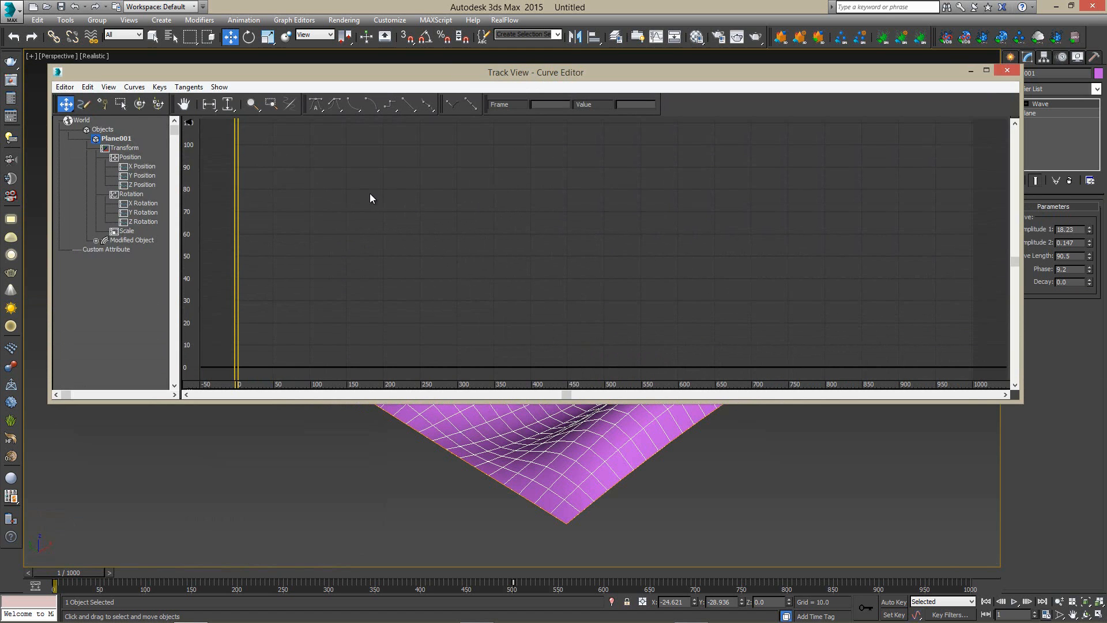
pyautogui.click(124, 241)
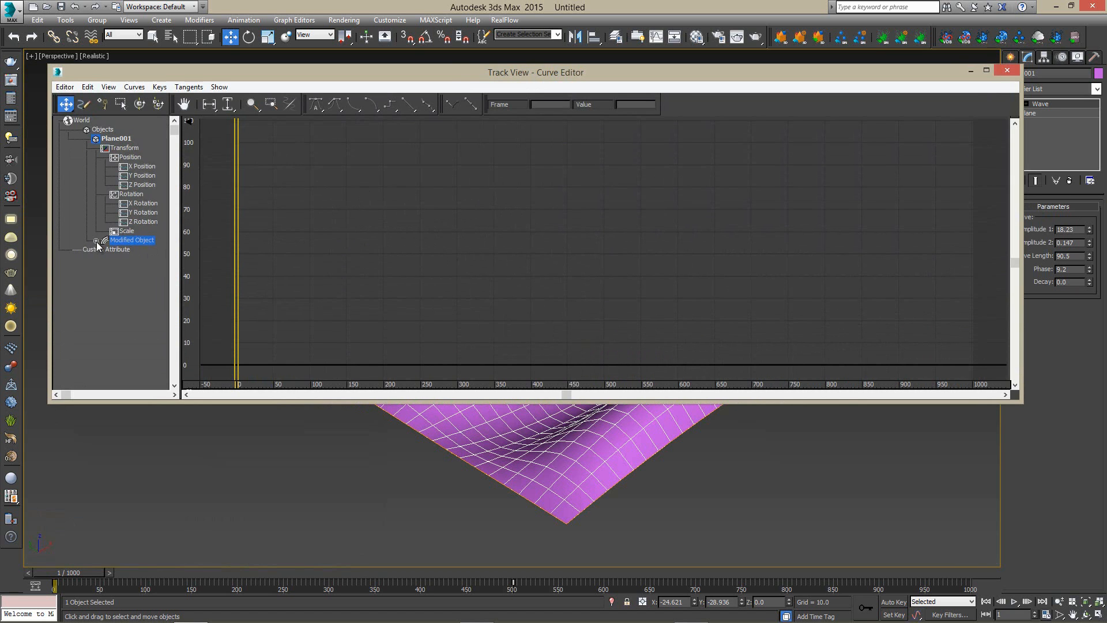
pyautogui.click(96, 241)
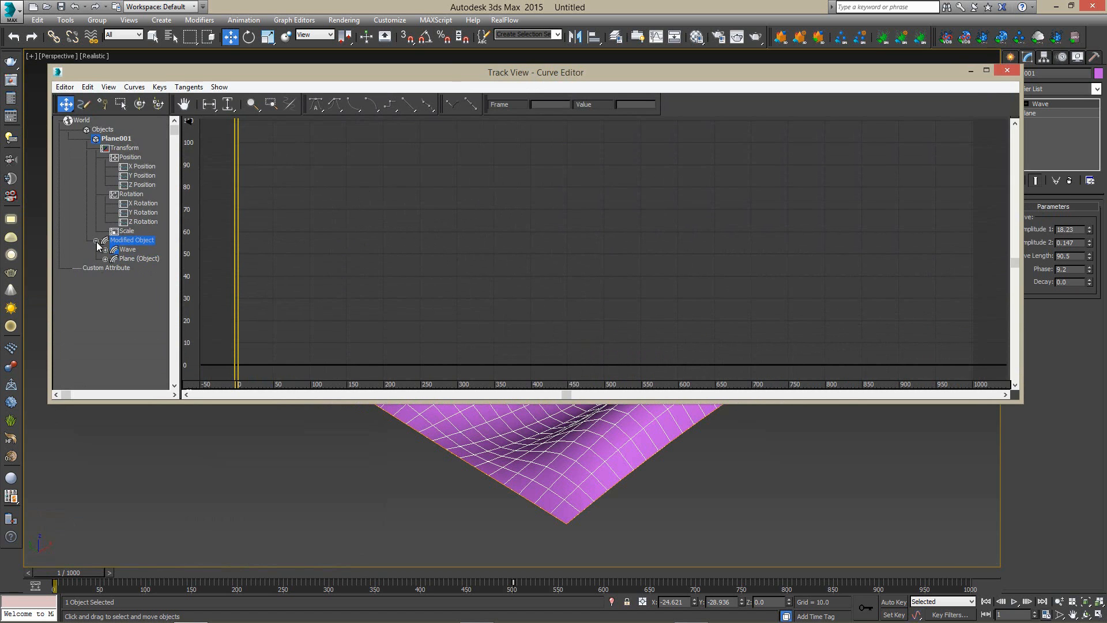
pyautogui.click(127, 250)
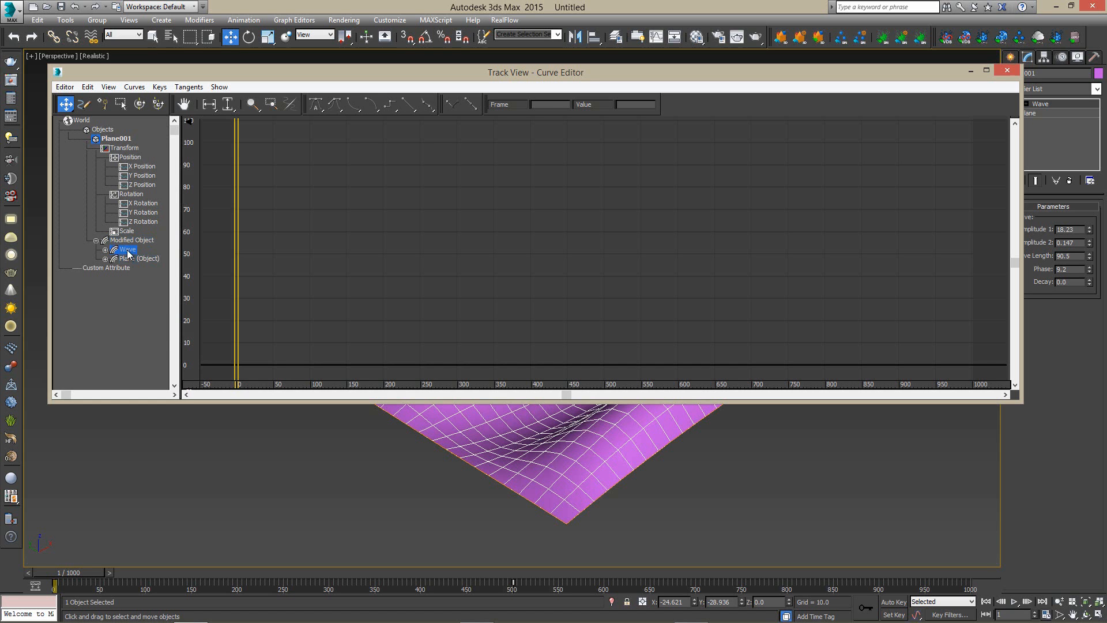
pyautogui.click(105, 250)
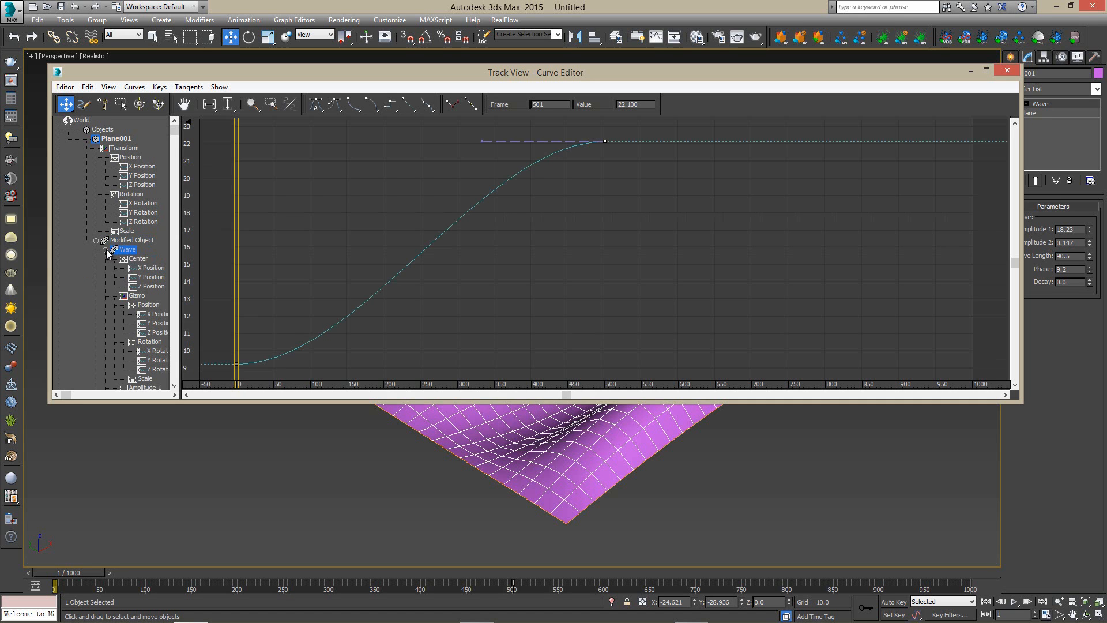
pyautogui.click(106, 250)
pyautogui.click(106, 251)
pyautogui.moveTo(351, 254); pyautogui.dragTo(459, 237, button='middle')
pyautogui.scroll(-1, 459, 237)
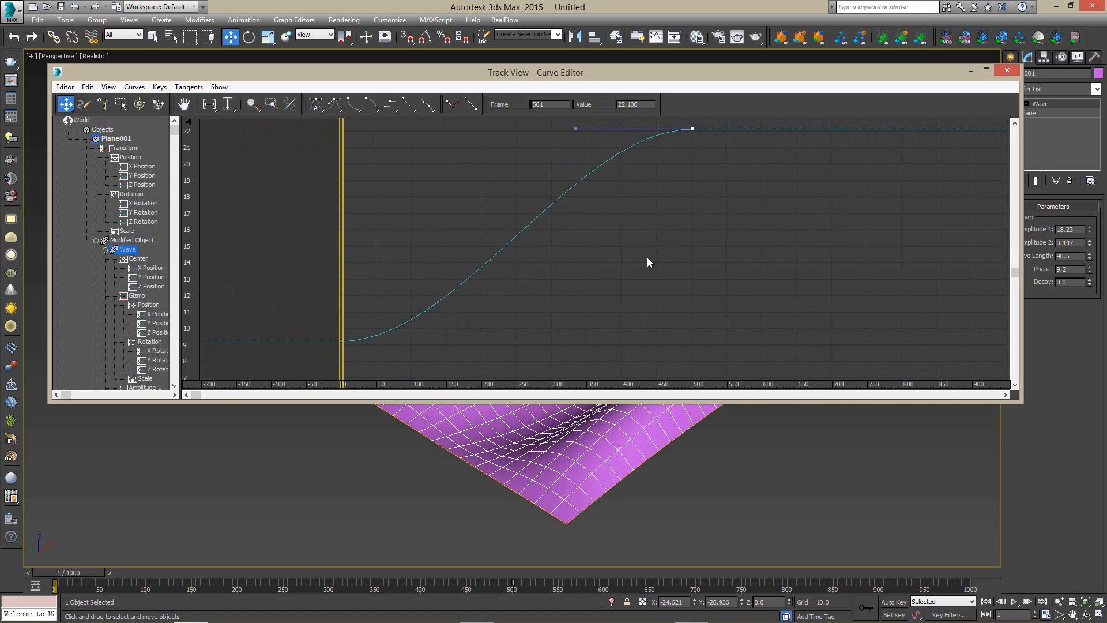
# Preview playback against the Phase curve, and set the tangents of its start and end keys to linear
pyautogui.click(1013, 603)
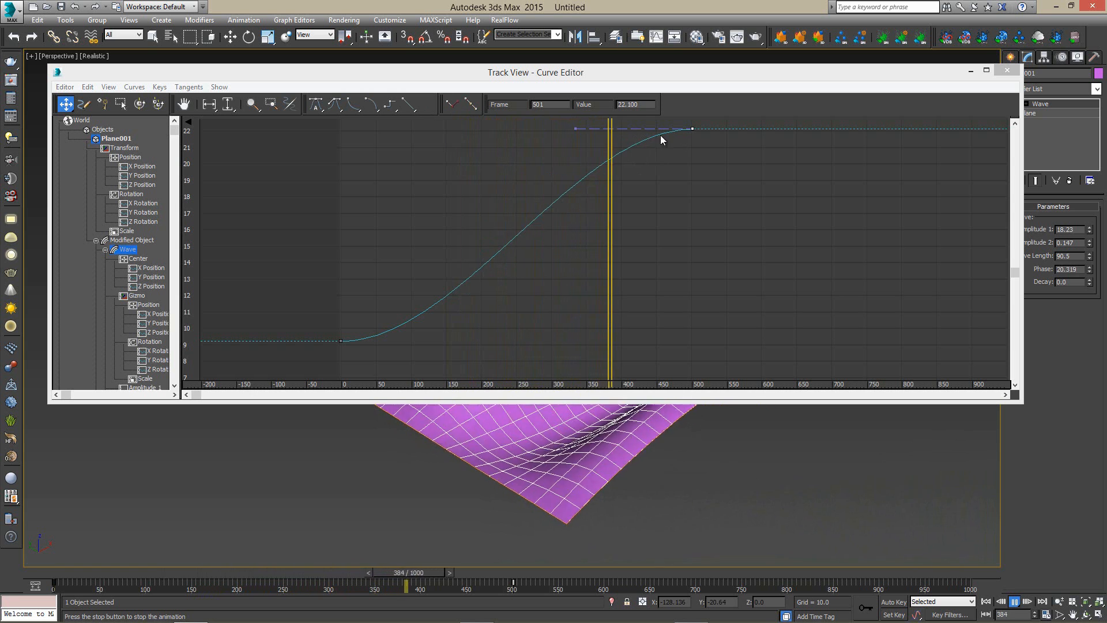
pyautogui.press('/')
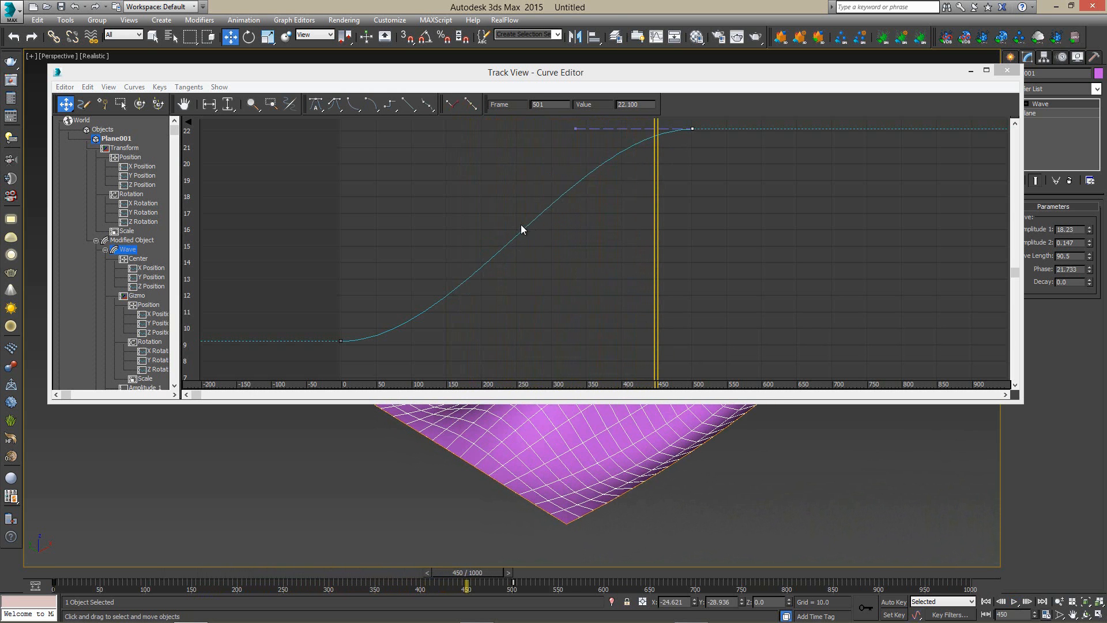
pyautogui.moveTo(321, 327); pyautogui.dragTo(361, 356)
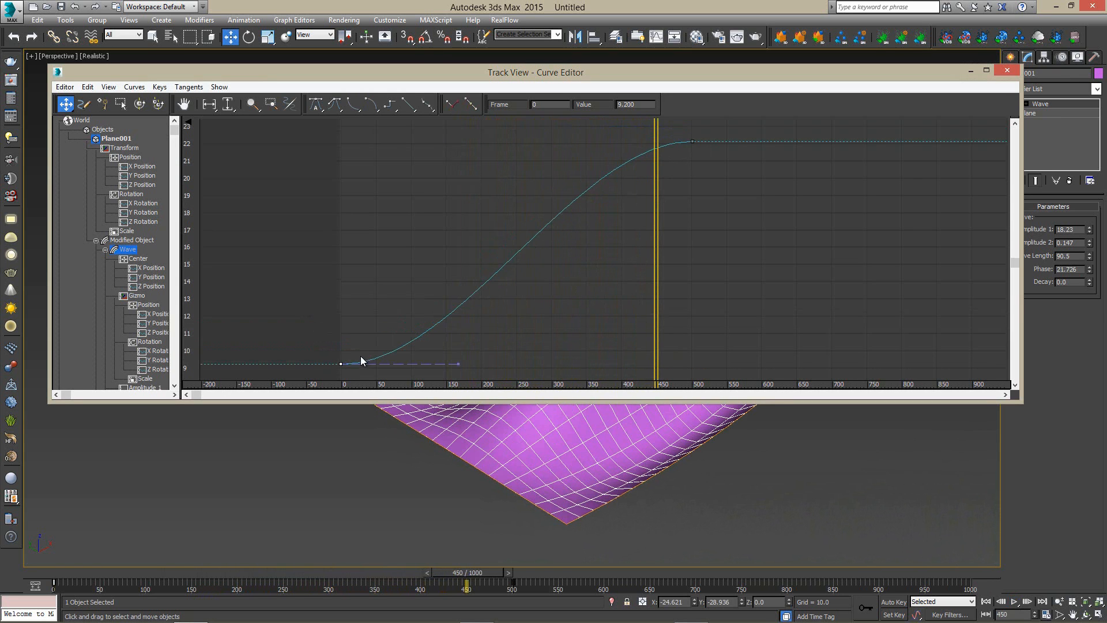
pyautogui.click(410, 105)
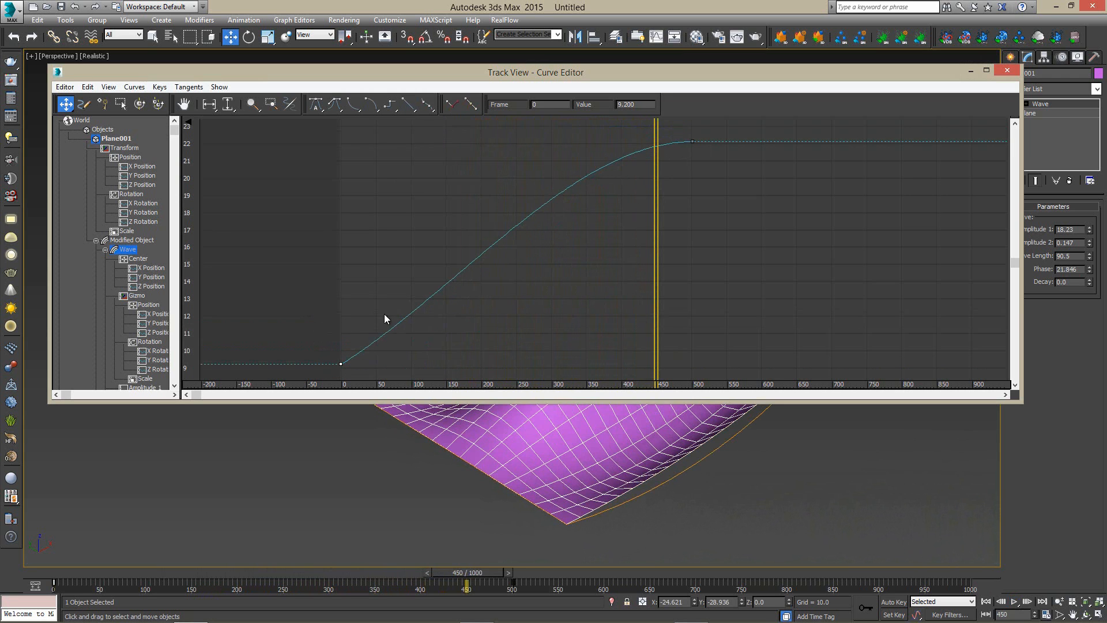
pyautogui.moveTo(684, 134); pyautogui.dragTo(720, 173)
pyautogui.click(412, 106)
pyautogui.click(1007, 69)
# Play the wave animation with linear timing from the first frame, and rewind it to frame 0
pyautogui.click(986, 601)
pyautogui.click(1014, 601)
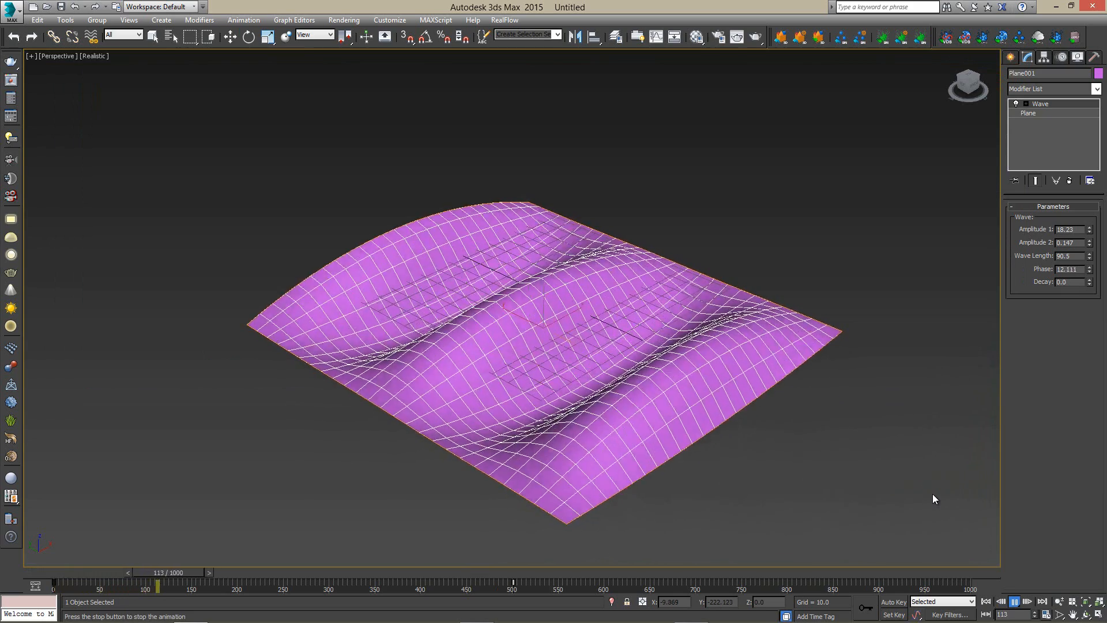
pyautogui.click(1014, 601)
pyautogui.click(986, 601)
# Delete the Wave modifier from the plane's modifier stack
pyautogui.click(810, 255)
pyautogui.click(615, 300)
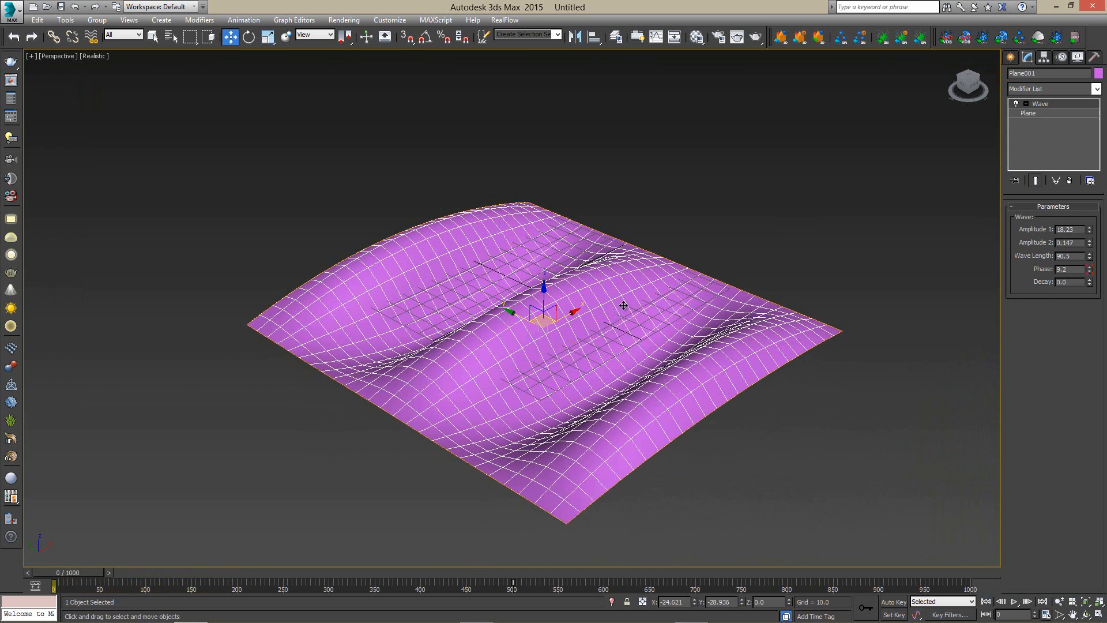
pyautogui.click(1067, 181)
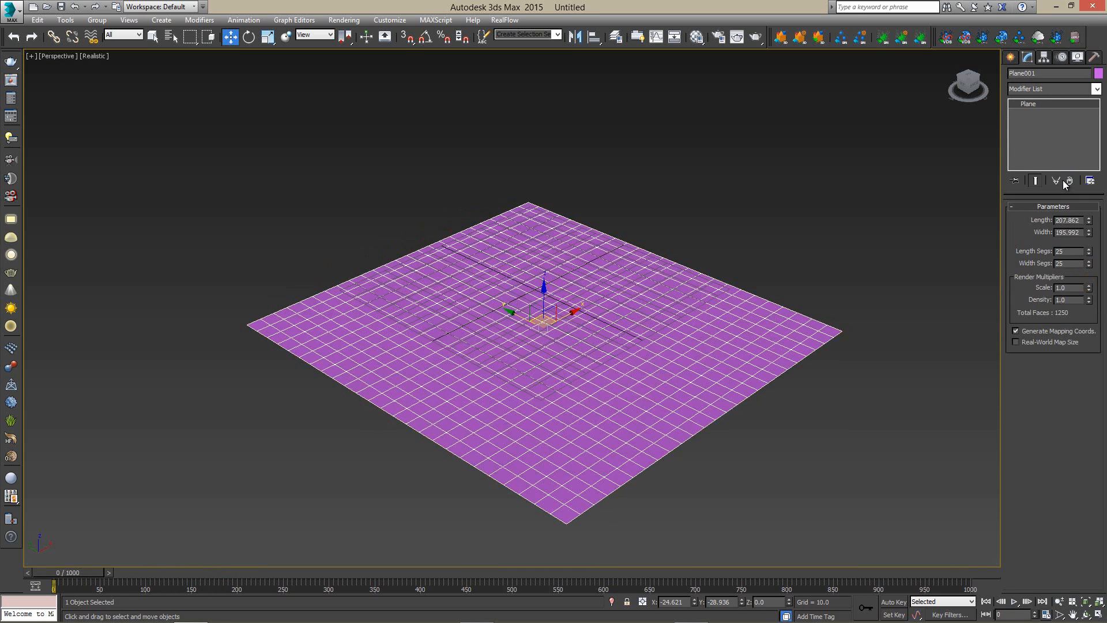
pyautogui.click(688, 226)
pyautogui.click(607, 281)
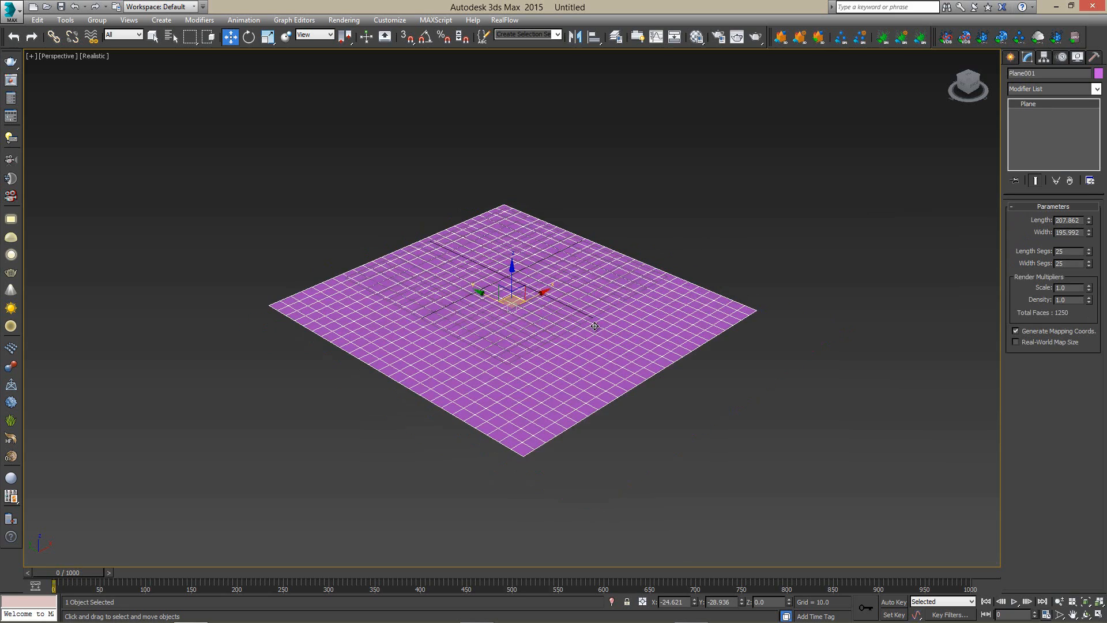
pyautogui.keyDown('alt'); pyautogui.moveTo(571, 283); pyautogui.dragTo(575, 315, button='middle'); pyautogui.keyUp('alt')
pyautogui.scroll(3, 575, 316)
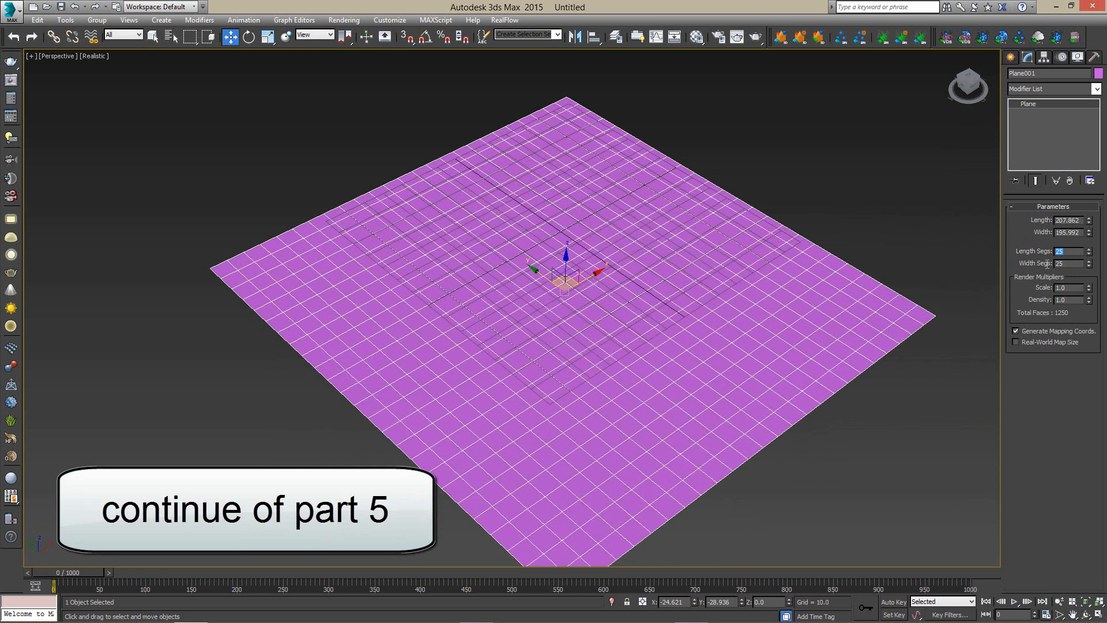
pyautogui.press('Tab')
pyautogui.click(1046, 88)
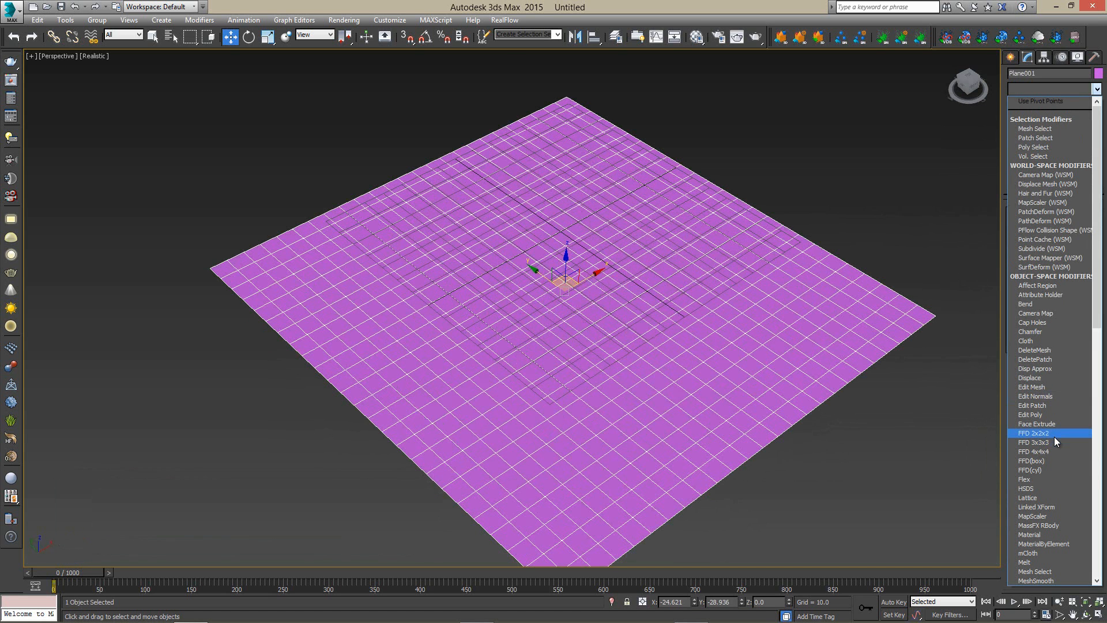
pyautogui.click(1008, 56)
pyautogui.click(810, 200)
pyautogui.click(618, 282)
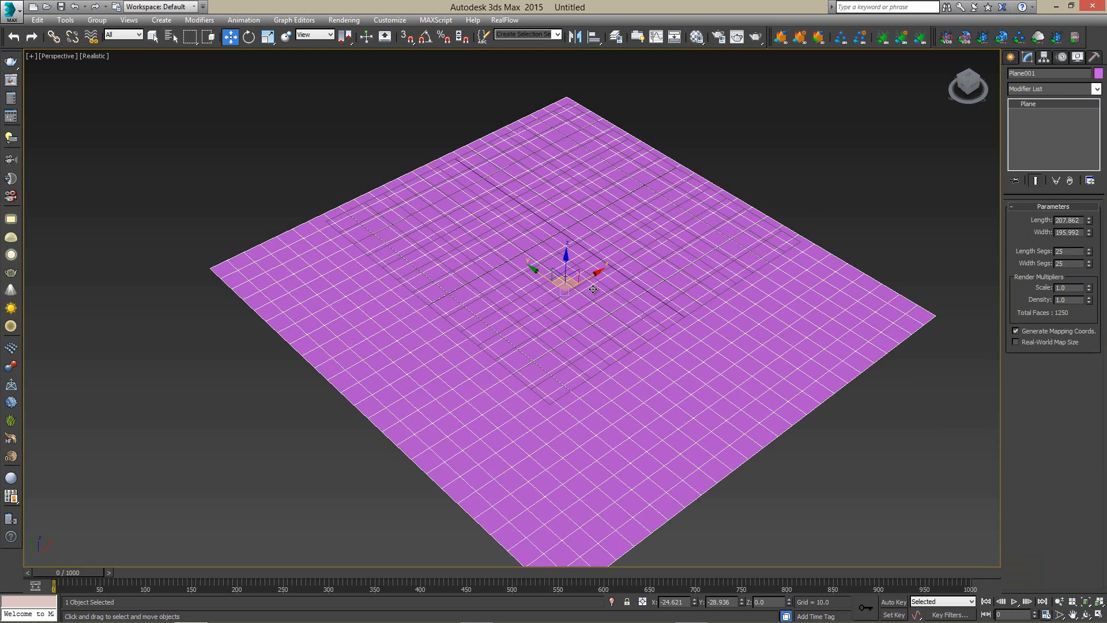